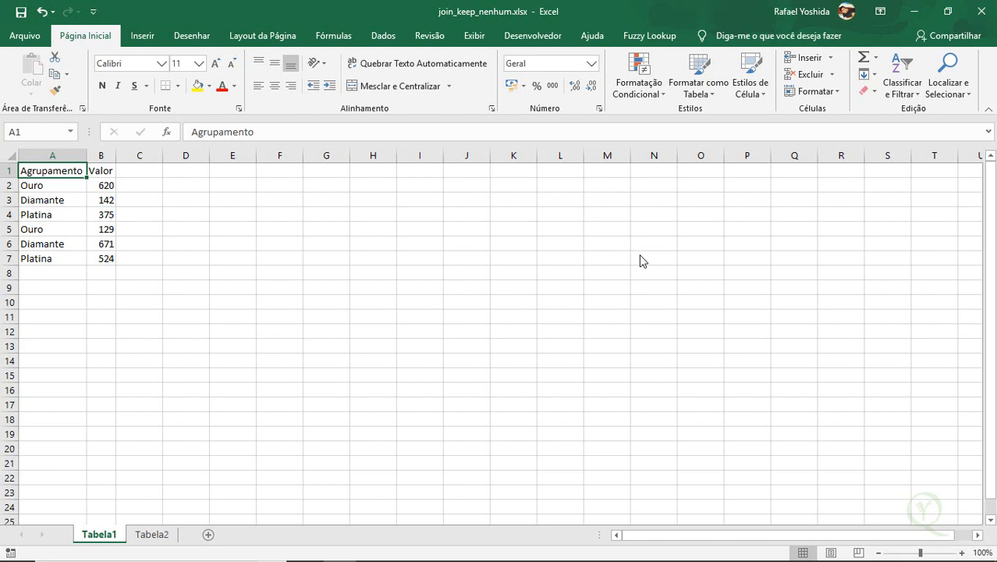
- Review the Tabela1 and Tabela2 sheets, examining the Agrupamento and Valor data range in Tabela1
{"action": "key", "text": "ctrl+Page_Down"}
{"action": "key", "text": "ctrl+Page_Up"}
{"action": "key", "text": "ctrl+Page_Down"}
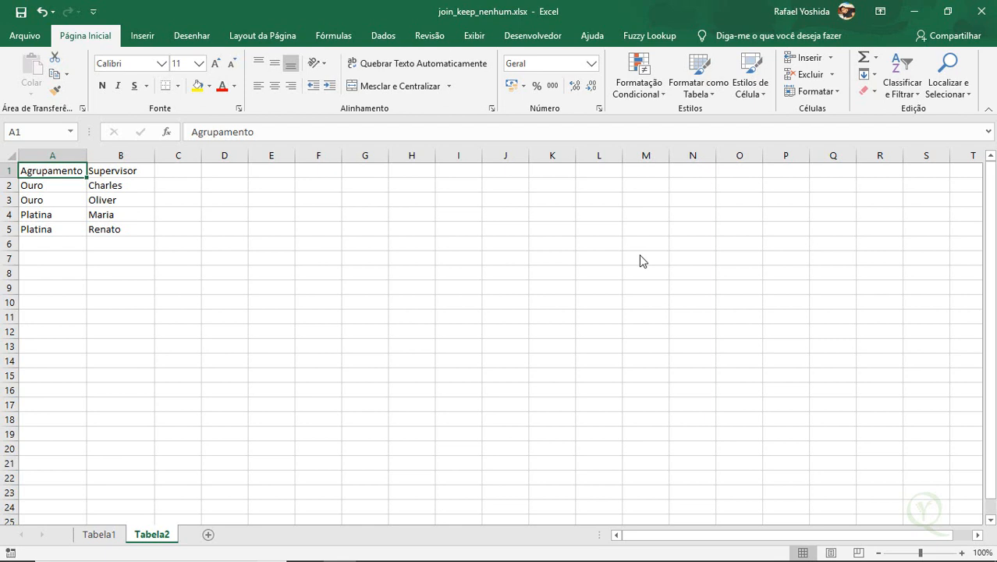
{"action": "key", "text": "ctrl+Page_Up"}
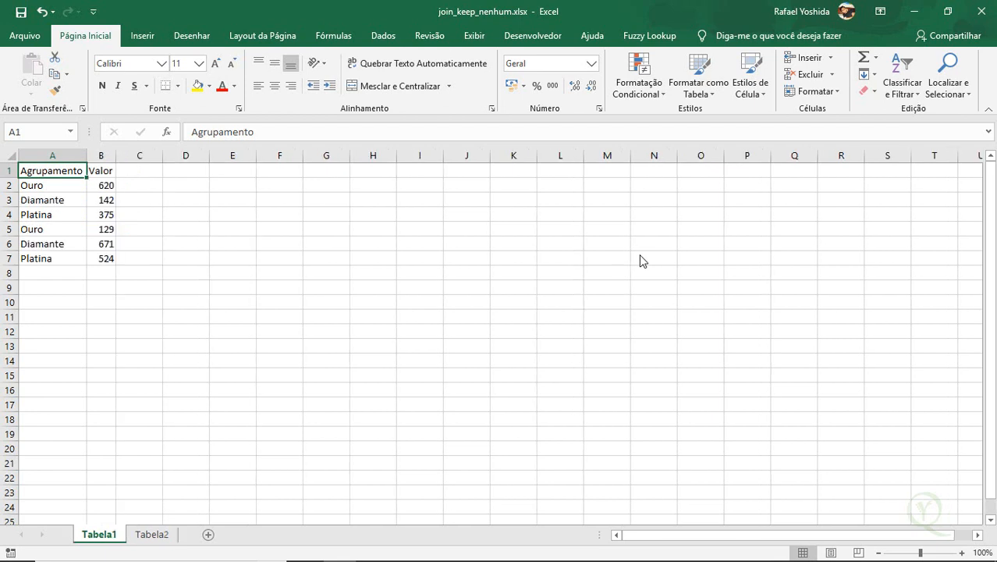
{"action": "key", "text": "Down"}
{"action": "key", "text": "Up"}
{"action": "key", "text": "ctrl+shift+Right"}
{"action": "key", "text": "ctrl+shift+Down"}
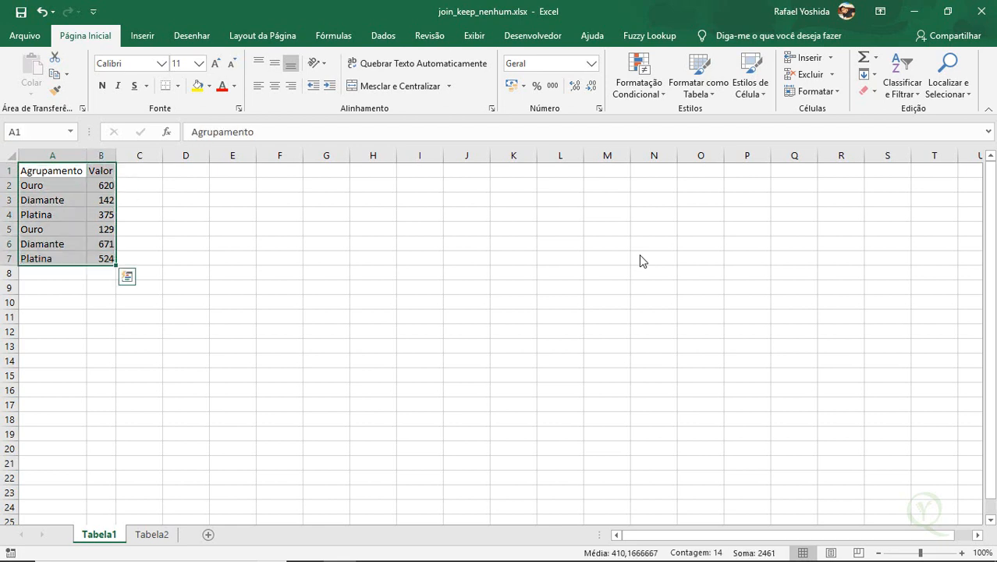
{"action": "left_click", "coordinate": [107, 188]}
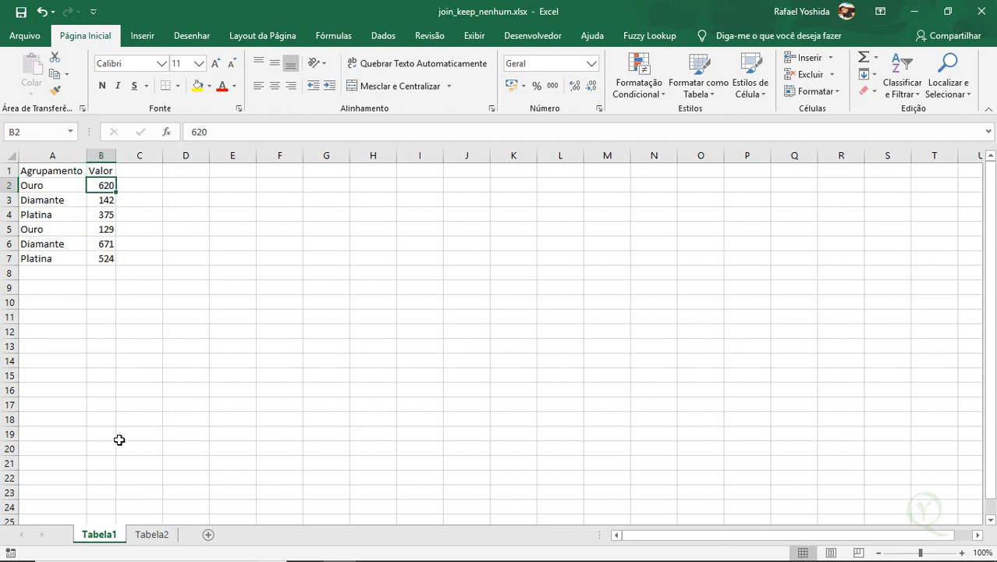
- Examine the Agrupamento groups and their assigned supervisors row by row in the Tabela2 sheet
{"action": "key", "text": "ctrl+Page_Down"}
{"action": "key", "text": "Down"}
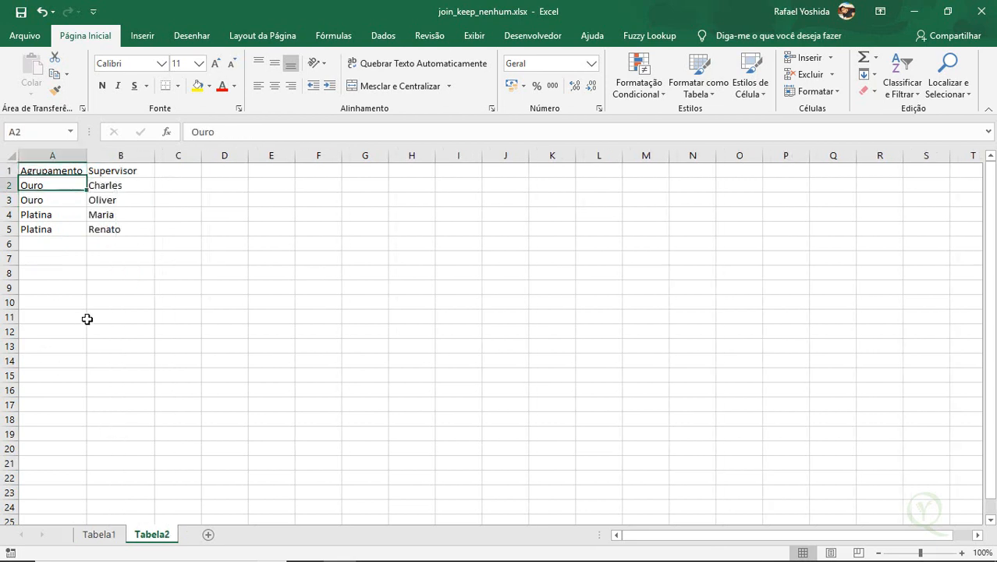
{"action": "key", "text": "Right"}
{"action": "key", "text": "Down"}
{"action": "key", "text": "Down"}
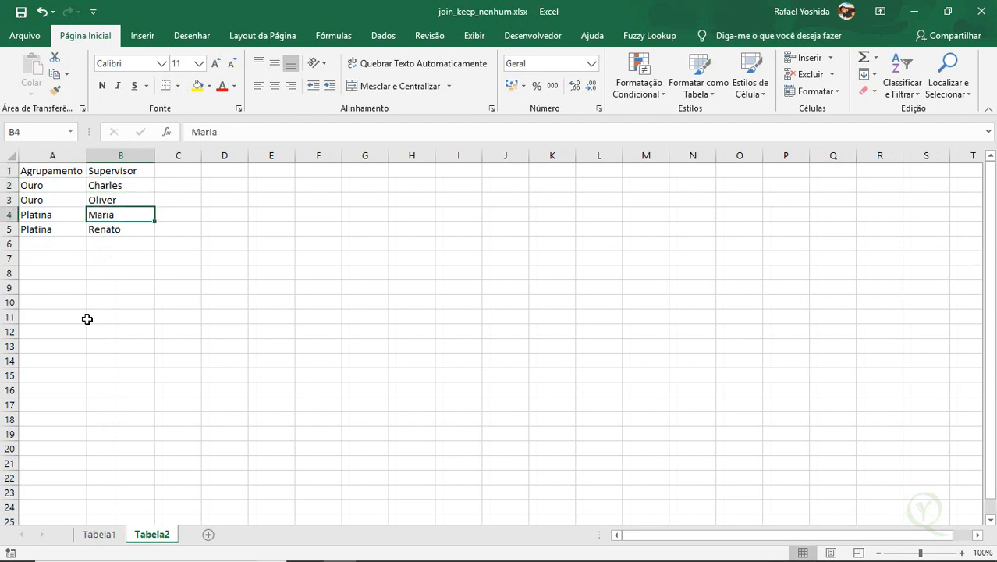
{"action": "key", "text": "Down"}
{"action": "key", "text": "Up"}
{"action": "key", "text": "Up"}
{"action": "key", "text": "Up"}
{"action": "key", "text": "Left"}
{"action": "key", "text": "Down"}
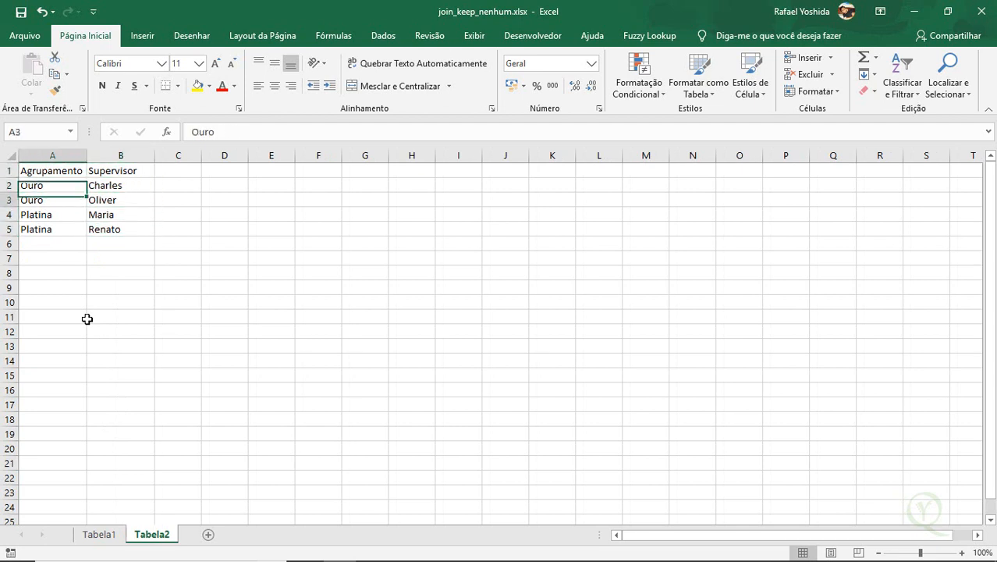
{"action": "key", "text": "Up"}
{"action": "key", "text": "Right"}
{"action": "key", "text": "Down"}
{"action": "key", "text": "Up"}
{"action": "key", "text": "Left"}
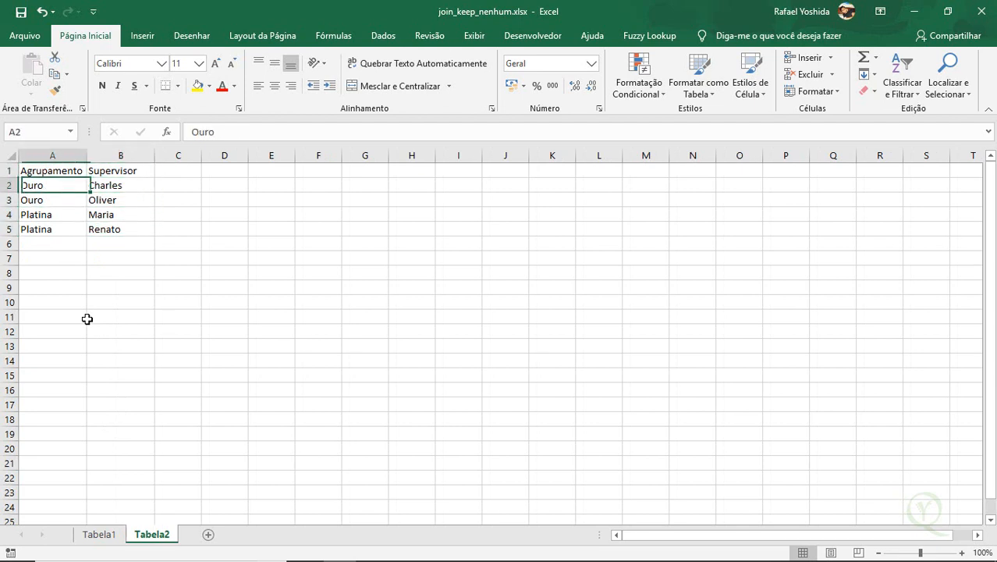
{"action": "key", "text": "Down"}
{"action": "key", "text": "Down"}
{"action": "key", "text": "Down"}
{"action": "key", "text": "Right"}
{"action": "key", "text": "Up"}
{"action": "key", "text": "Up"}
{"action": "key", "text": "Down"}
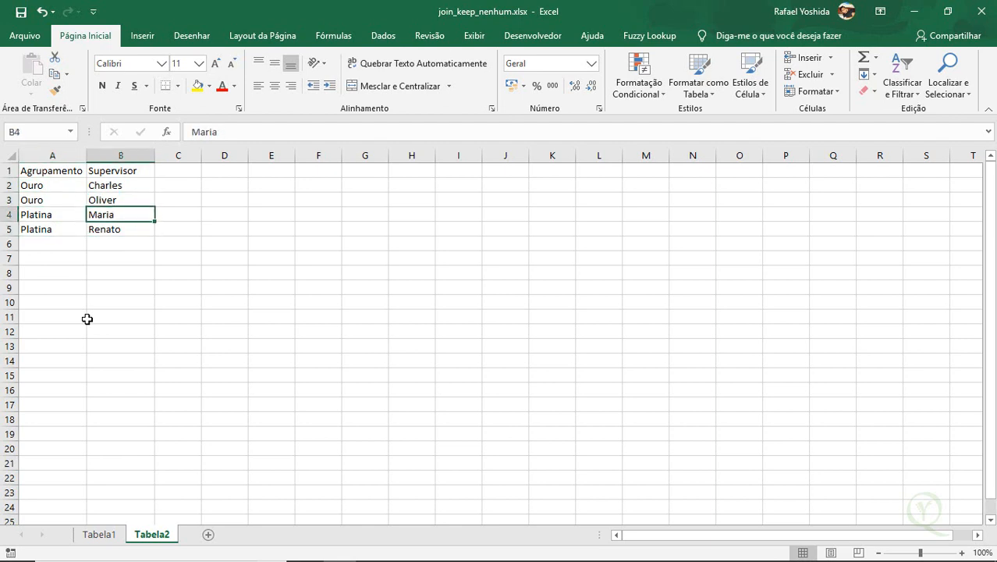
- Examine the Agrupamento entries and their Valor figures row by row in the Tabela1 sheet
{"action": "key", "text": "ctrl+Page_Up"}
{"action": "key", "text": "Left"}
{"action": "key", "text": "Down"}
{"action": "key", "text": "Down"}
{"action": "key", "text": "Down"}
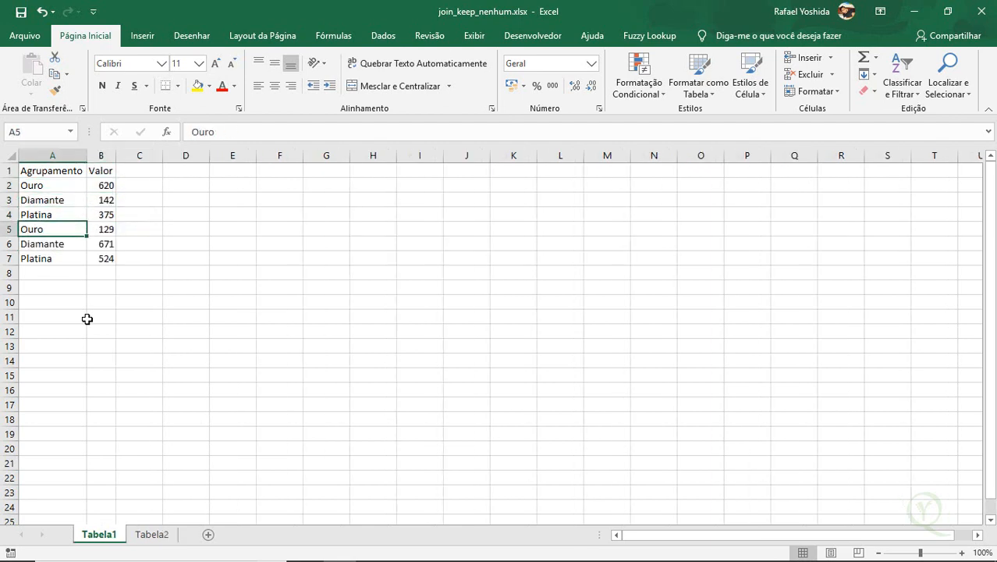
{"action": "key", "text": "Down"}
{"action": "key", "text": "Down"}
{"action": "key", "text": "Up"}
{"action": "key", "text": "Up"}
{"action": "key", "text": "Up"}
{"action": "key", "text": "Up"}
{"action": "key", "text": "Up"}
{"action": "key", "text": "Down"}
{"action": "key", "text": "Down"}
{"action": "key", "text": "Down"}
{"action": "key", "text": "Down"}
{"action": "key", "text": "Down"}
{"action": "key", "text": "Down"}
{"action": "key", "text": "Up"}
{"action": "key", "text": "Up"}
{"action": "key", "text": "Right"}
{"action": "key", "text": "Up"}
{"action": "key", "text": "Up"}
{"action": "key", "text": "Up"}
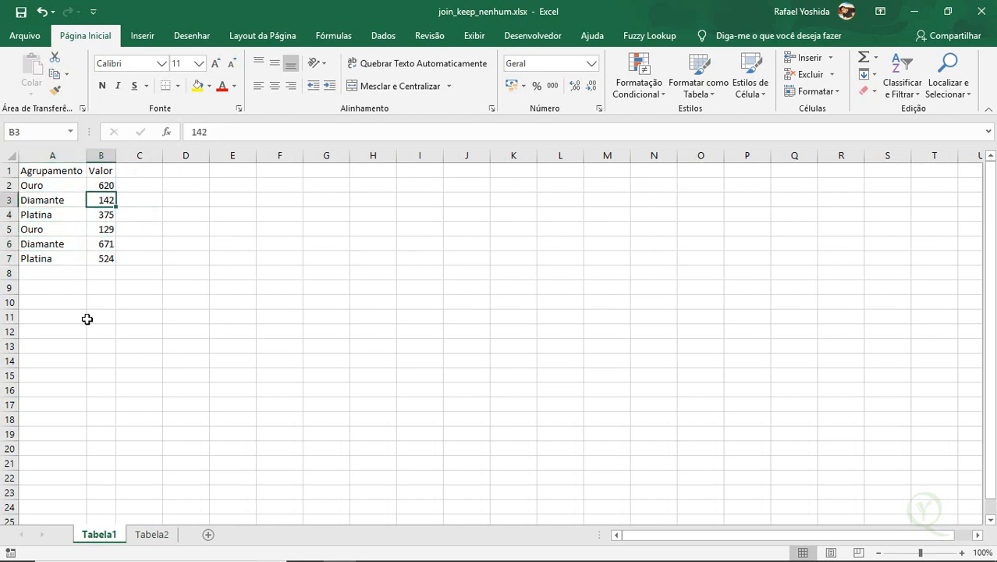
{"action": "key", "text": "Up"}
{"action": "key", "text": "Left"}
{"action": "key", "text": "Down"}
- Compare the Agrupamento entries of Tabela1 and Tabela2, checking the Diamante group against the supervisor list
{"action": "key", "text": "ctrl+Page_Down"}
{"action": "key", "text": "Left"}
{"action": "key", "text": "Right"}
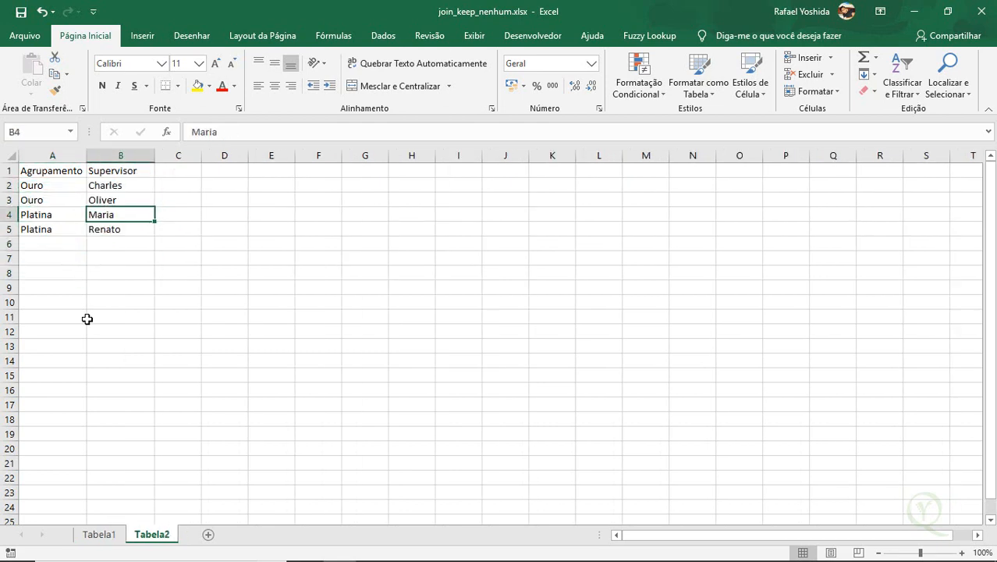
{"action": "key", "text": "Left"}
{"action": "key", "text": "Right"}
{"action": "key", "text": "Left"}
{"action": "key", "text": "ctrl+Page_Up"}
{"action": "key", "text": "Down"}
{"action": "key", "text": "Up"}
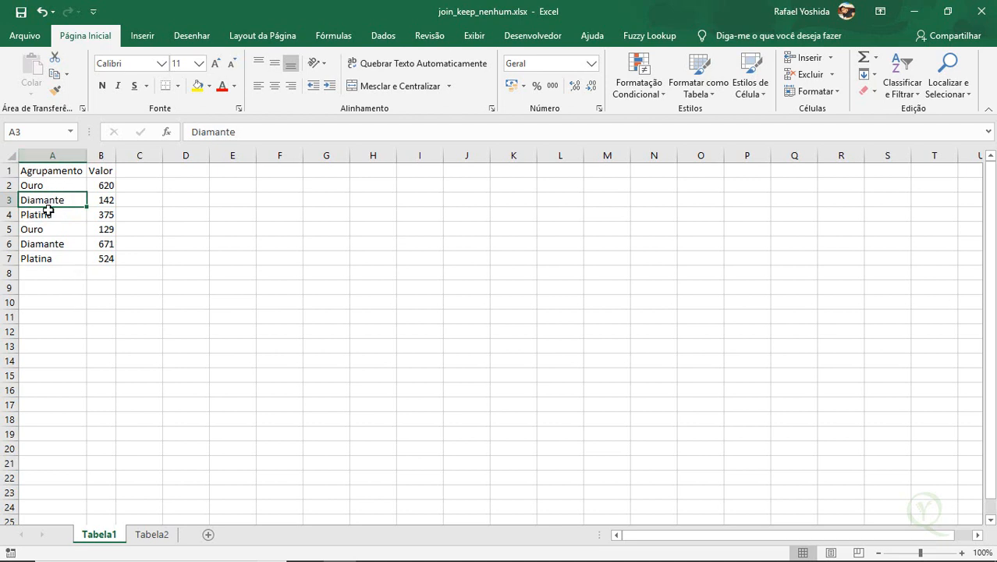
{"action": "key", "text": "ctrl+Page_Down"}
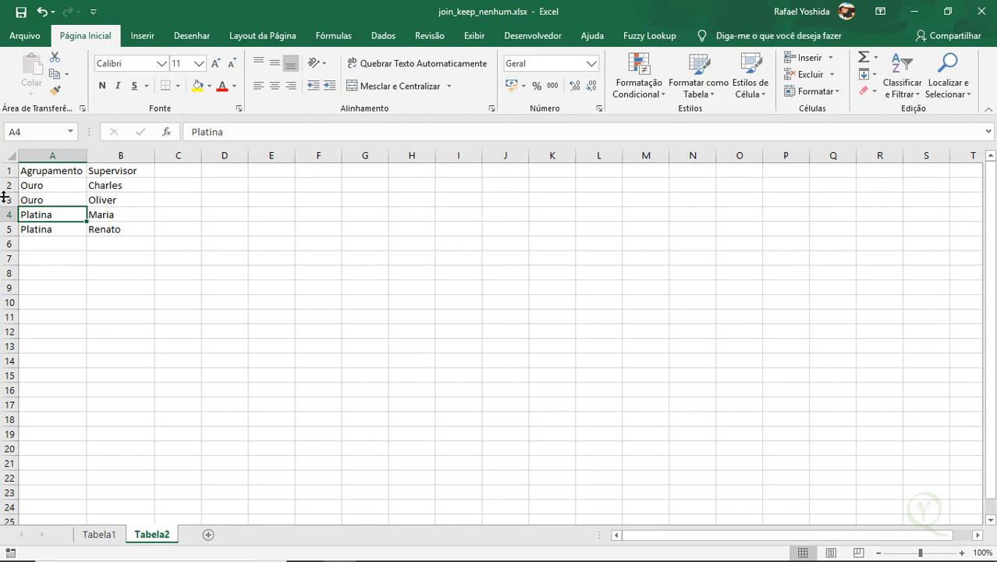
{"action": "key", "text": "ctrl+Page_Up"}
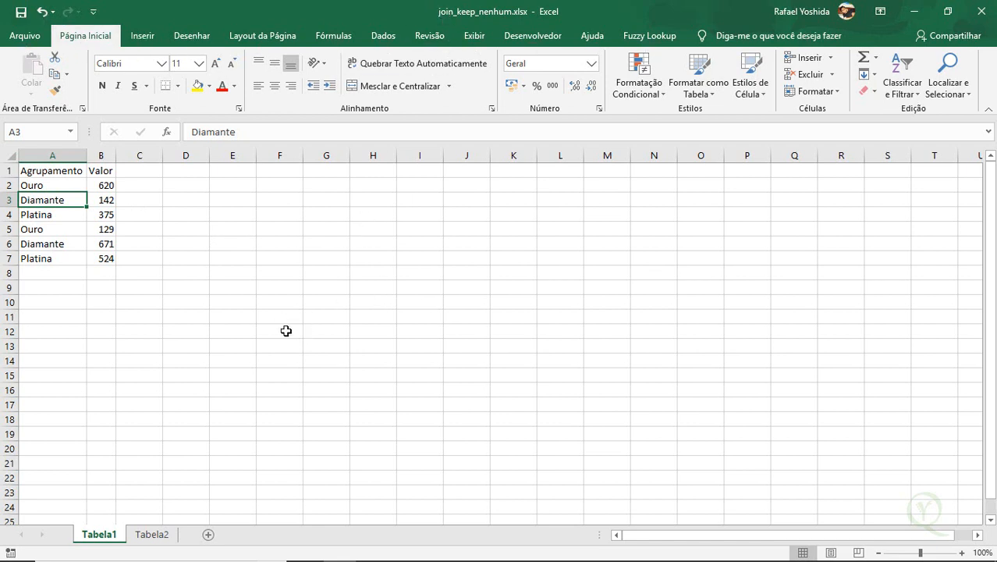
- Switch to Qlik Sense and insert the load script for Tabela1 and Tabela2 of join_keep_nenhum.xlsx from the demo folder connection
{"action": "key", "text": "alt+Tab"}
{"action": "key", "text": "alt+Tab"}
{"action": "key", "text": "alt+Tab"}
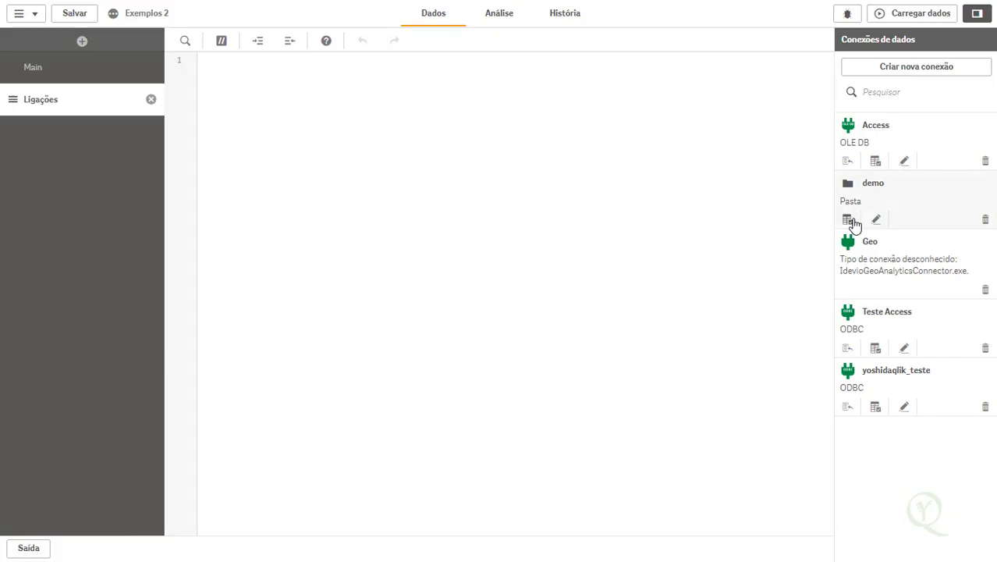
{"action": "left_click", "coordinate": [852, 223]}
{"action": "scroll", "coordinate": [509, 334], "scroll_direction": "down", "scroll_amount": 2}
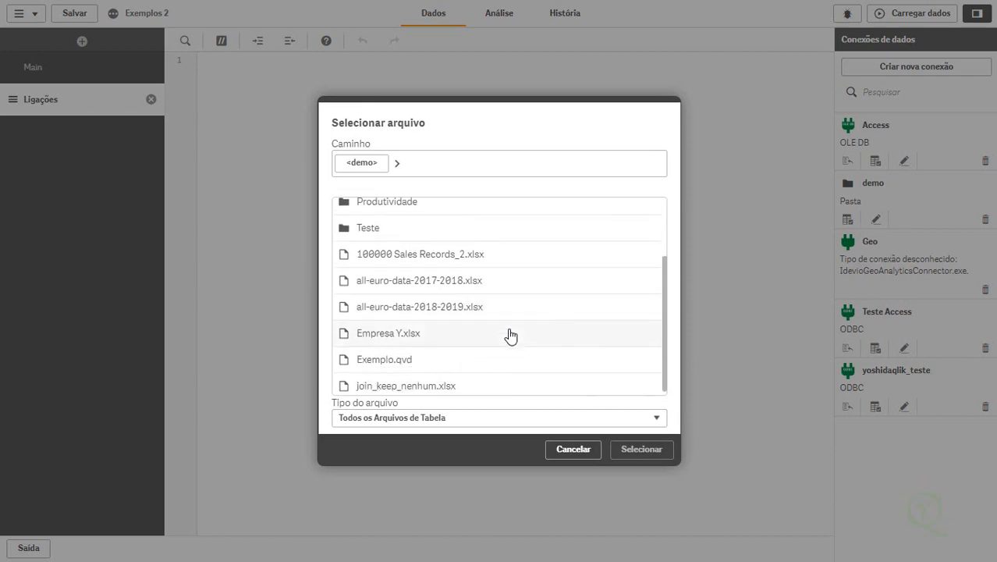
{"action": "double_click", "coordinate": [420, 392]}
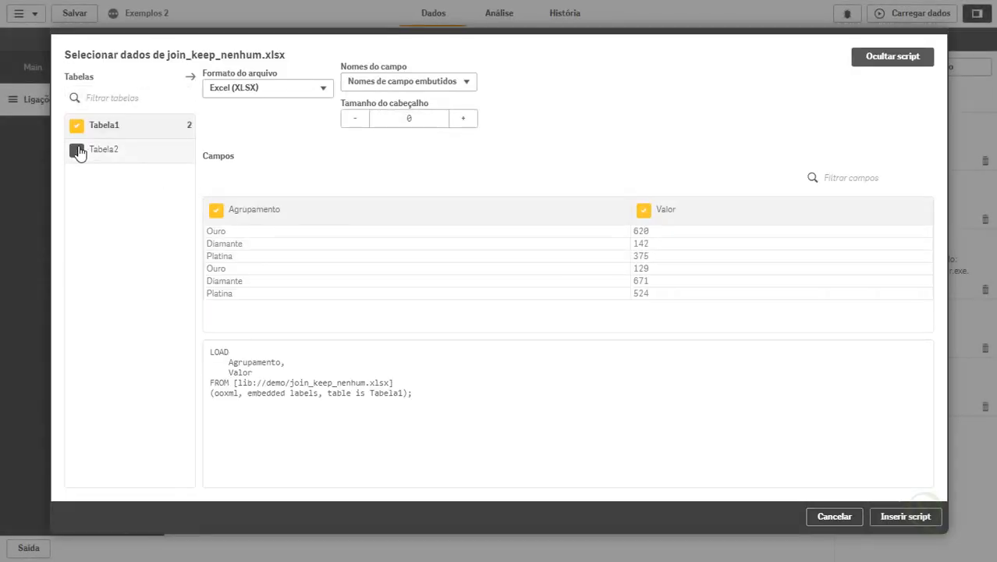
{"action": "left_click", "coordinate": [77, 150]}
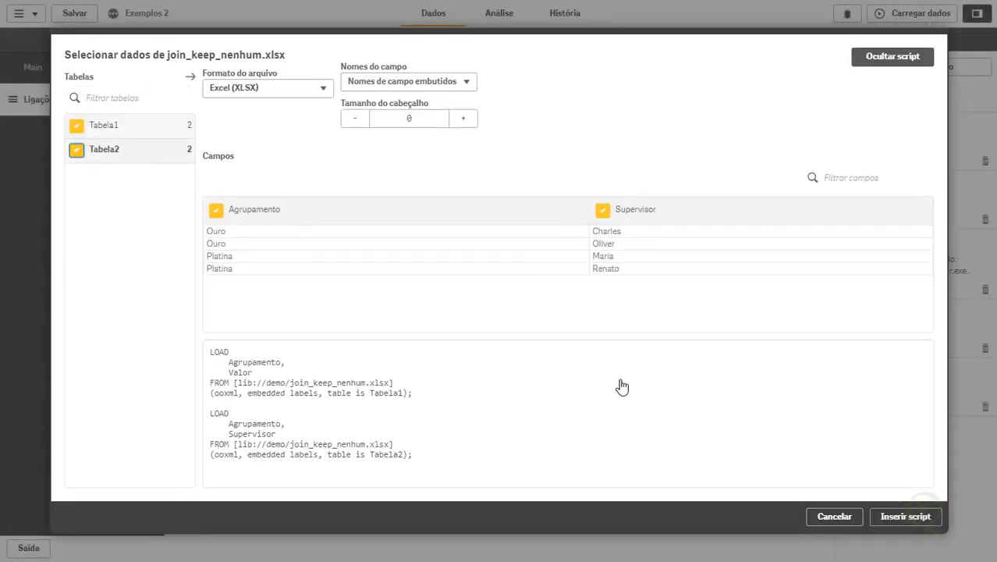
{"action": "left_click", "coordinate": [906, 517]}
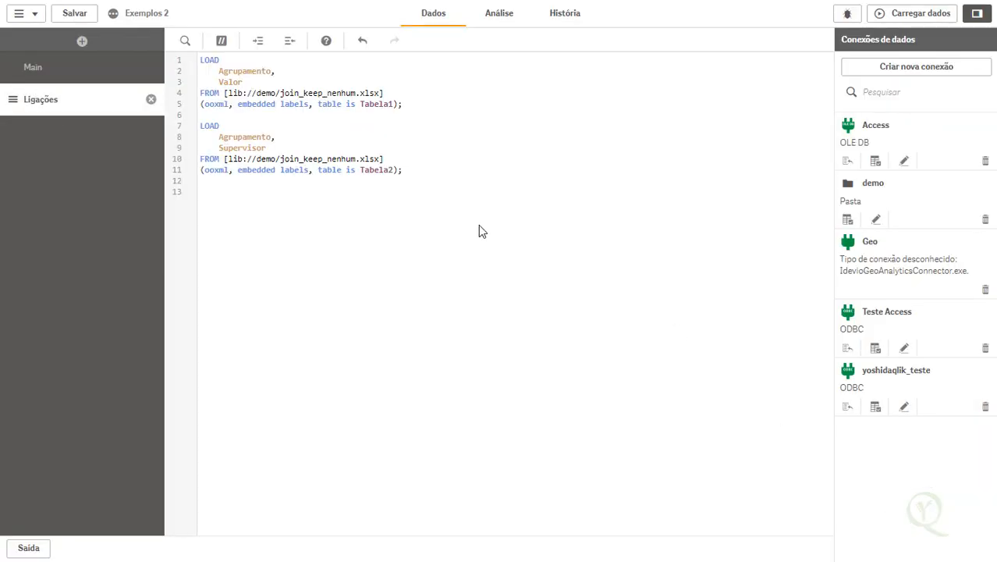
- Label the first LOAD statement "Tabela1:" and add an empty line above the second LOAD statement
{"action": "key", "text": "Return"}
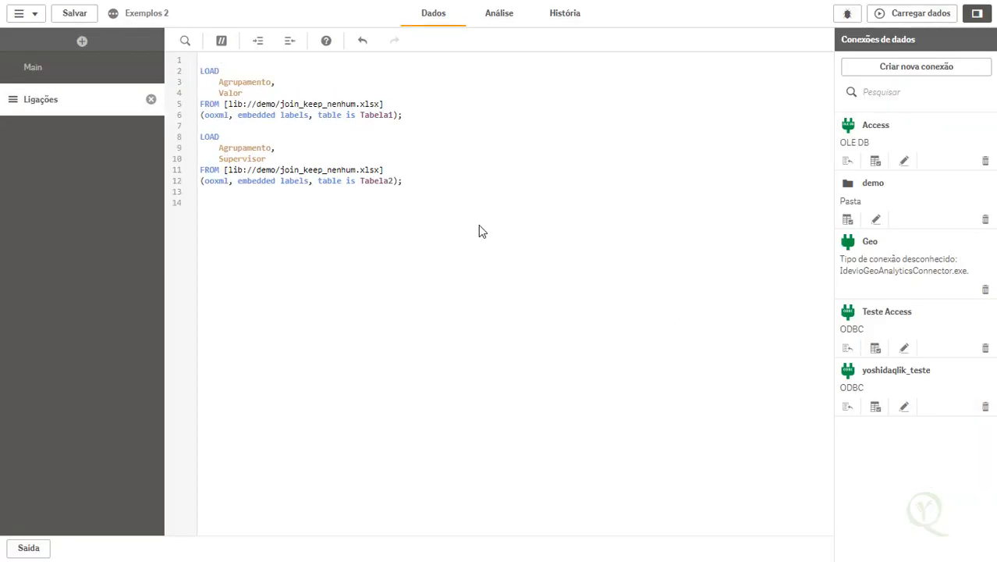
{"action": "type", "text": "Tabela1:"}
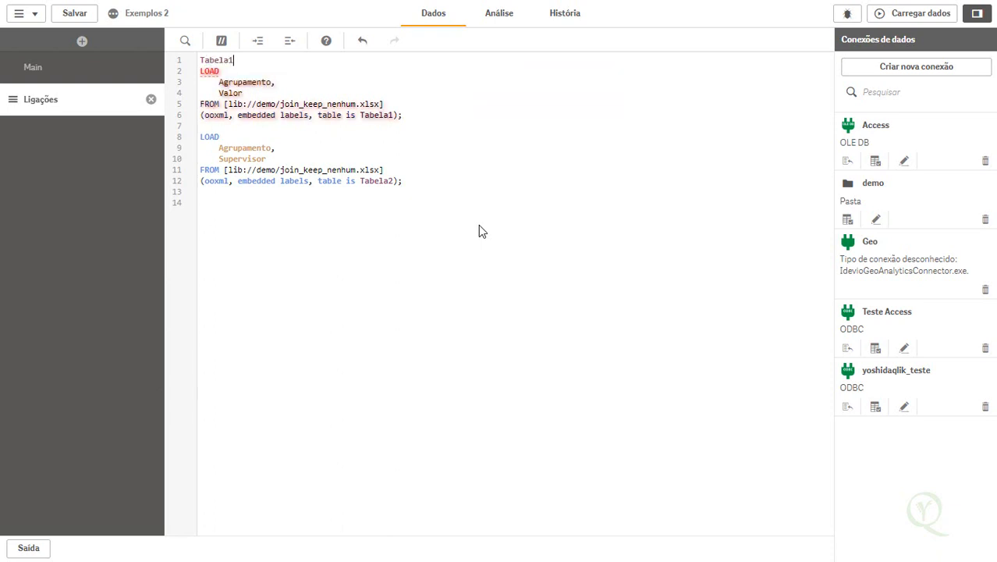
{"action": "key", "text": "Down"}
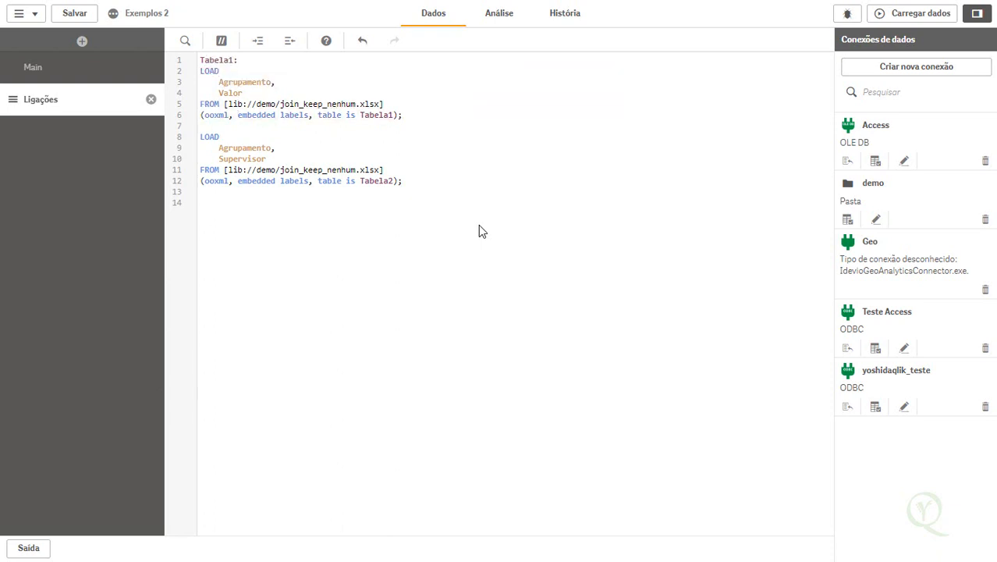
{"action": "key", "text": "Return"}
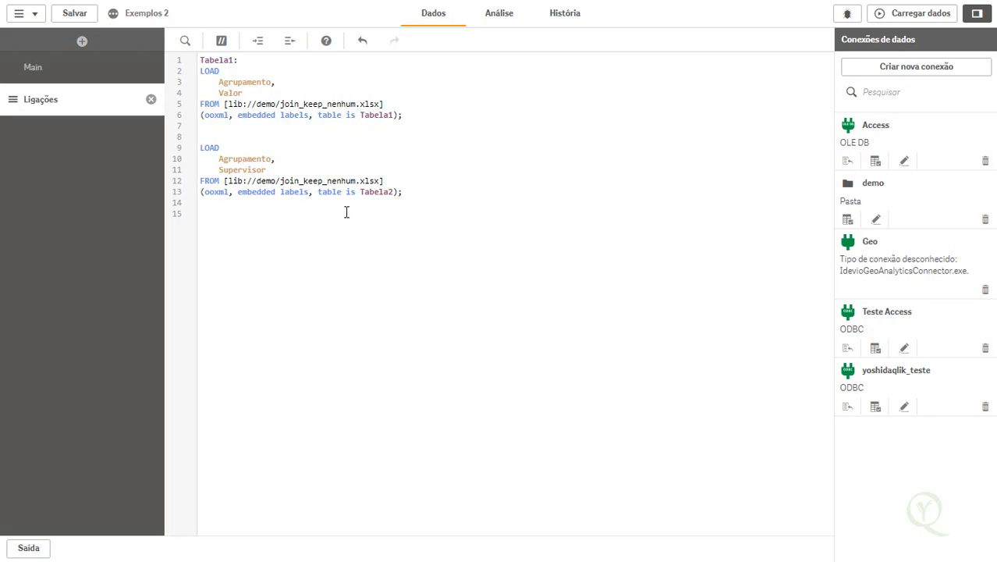
- Switch to the Excel workbook and compare the columns of the Tabela1 and Tabela2 sheets
{"action": "key", "text": "alt+Tab"}
{"action": "key", "text": "ctrl+Page_Down"}
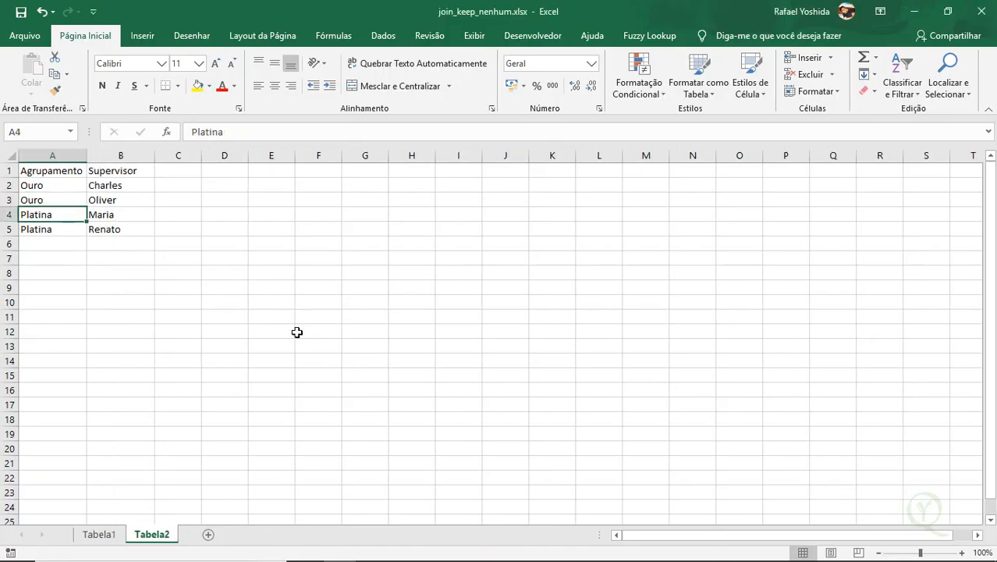
{"action": "key", "text": "ctrl+Page_Up"}
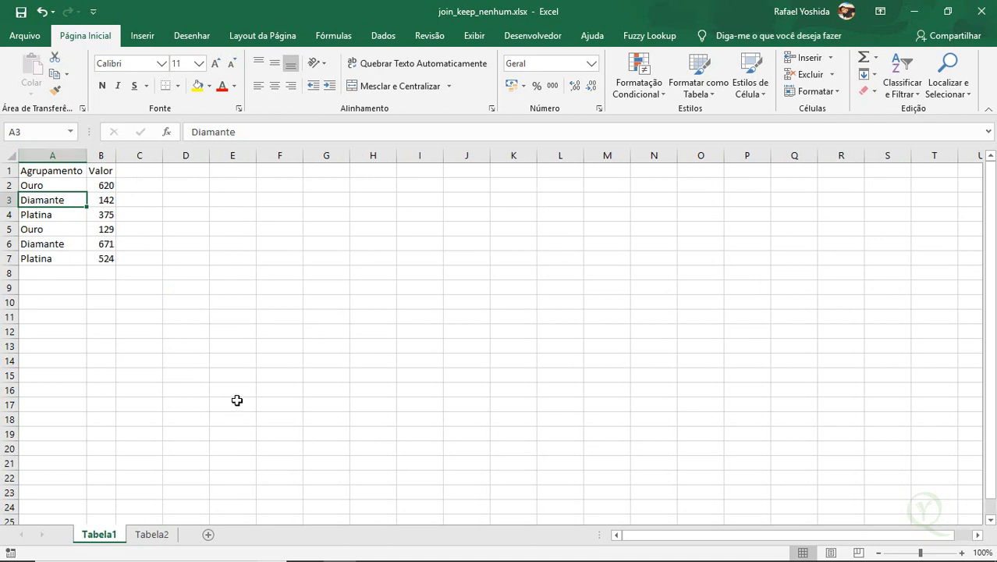
{"action": "key", "text": "ctrl+Page_Down"}
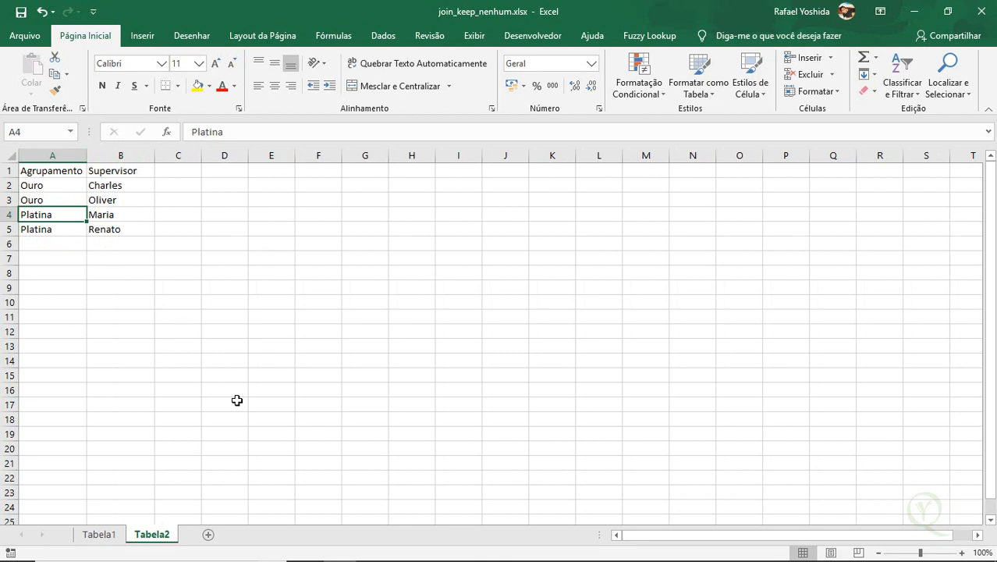
{"action": "key", "text": "ctrl+Page_Up"}
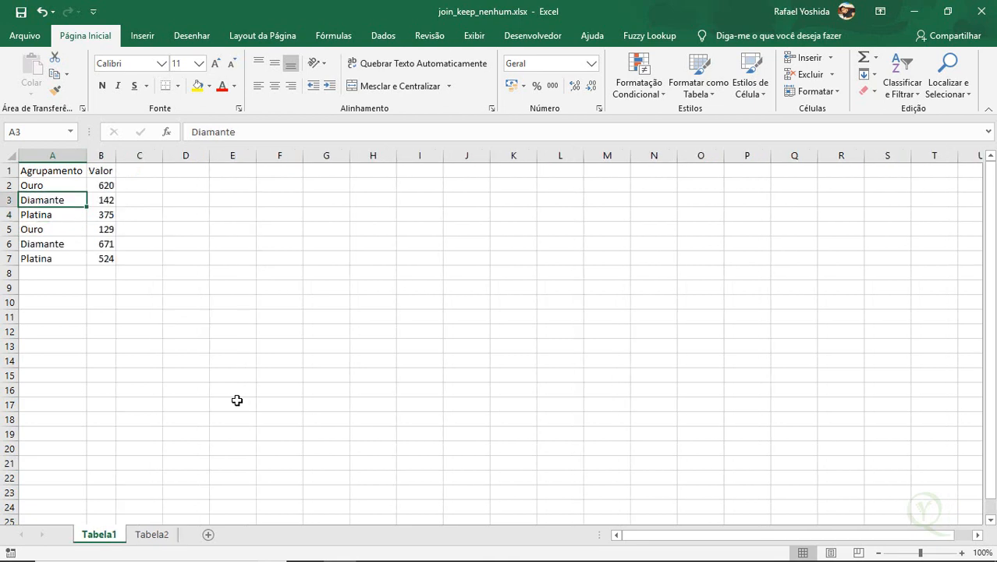
{"action": "key", "text": "ctrl+Page_Down"}
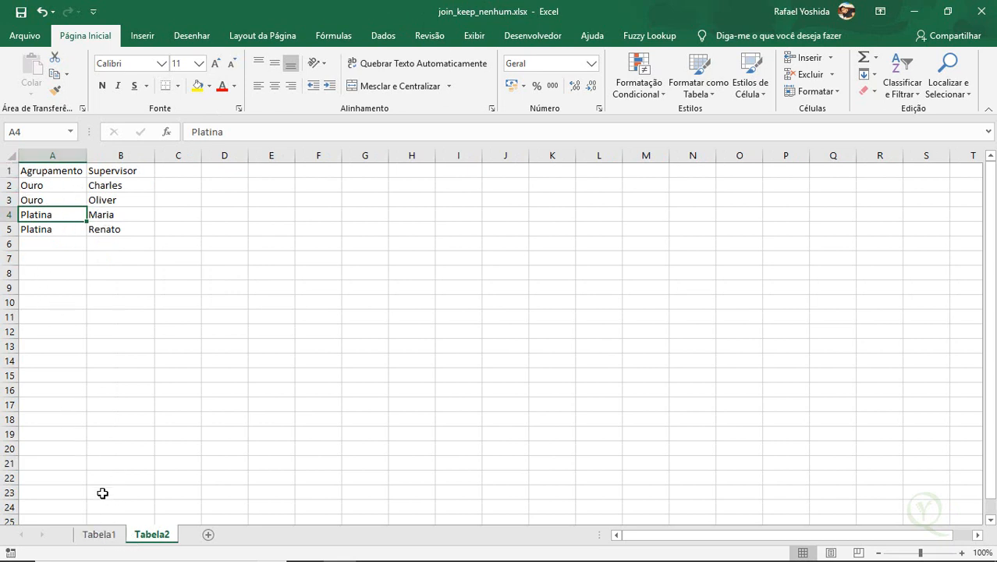
- Examine the Ouro rows in Tabela2 against the first Ouro row and its Valor in Tabela1
{"action": "left_click_drag", "start_coordinate": [53, 185], "coordinate": [55, 199]}
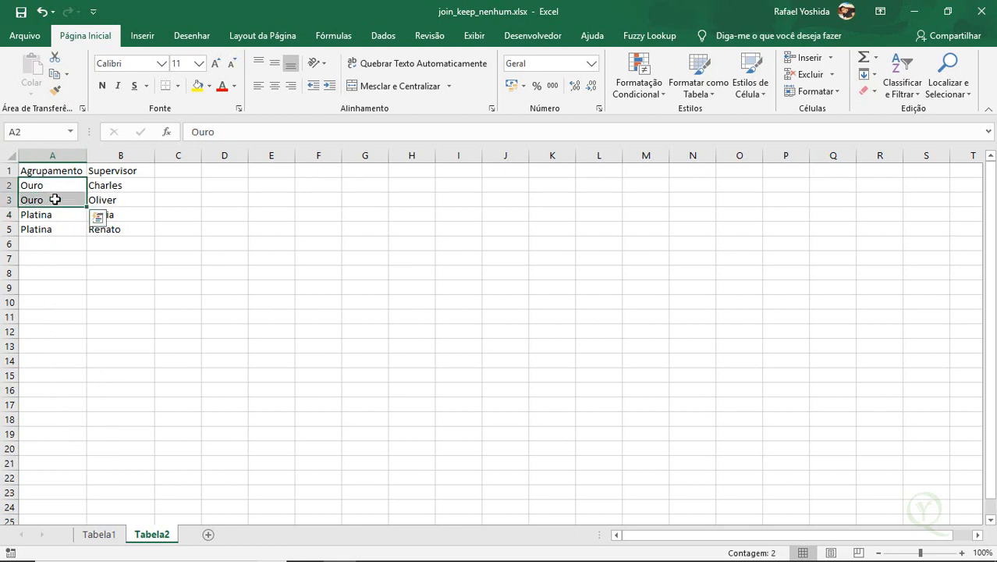
{"action": "left_click", "coordinate": [107, 541]}
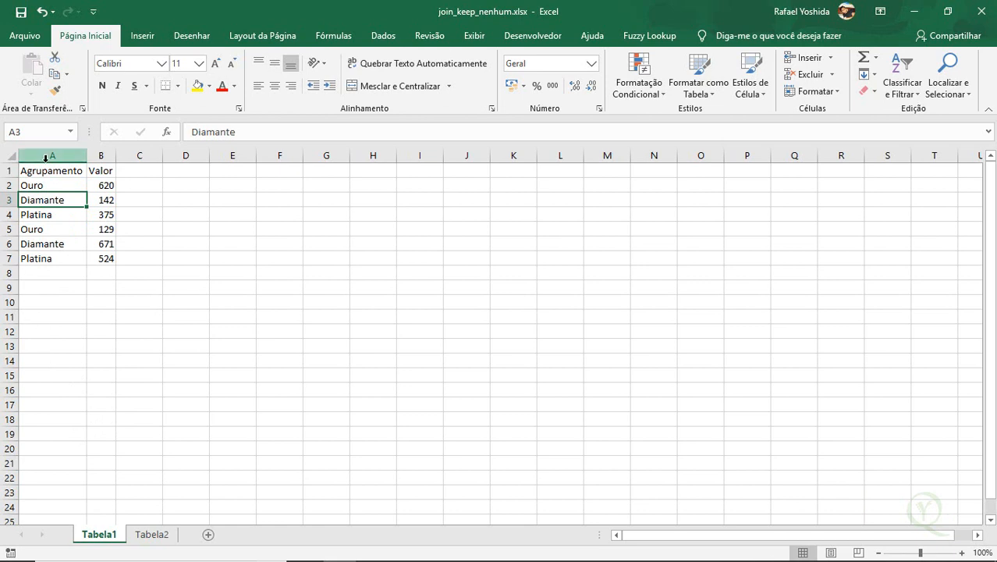
{"action": "left_click", "coordinate": [44, 187]}
{"action": "double_click", "coordinate": [44, 186]}
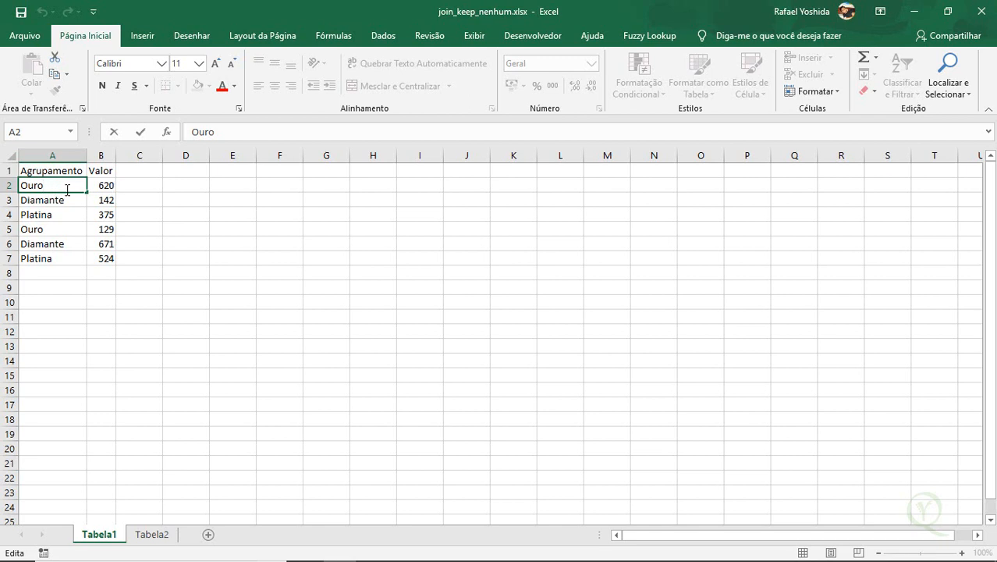
{"action": "left_click", "coordinate": [106, 187]}
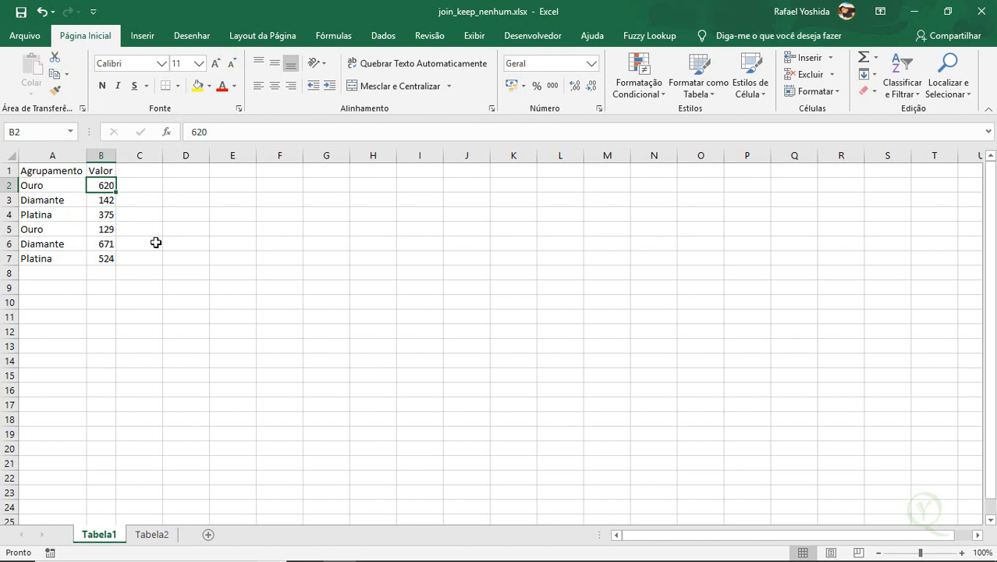
{"action": "key", "text": "ctrl+Page_Down"}
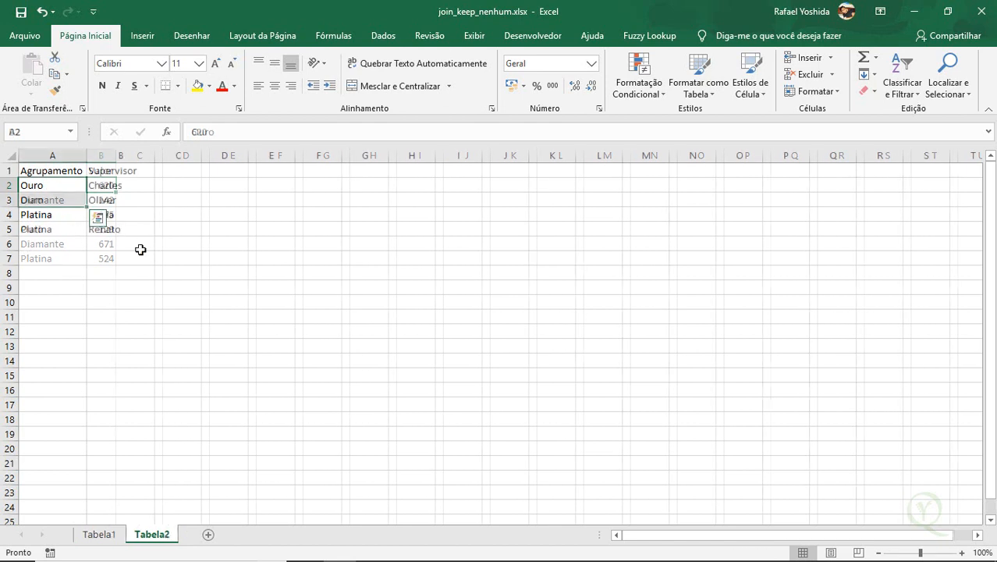
{"action": "key", "text": "ctrl+Page_Up"}
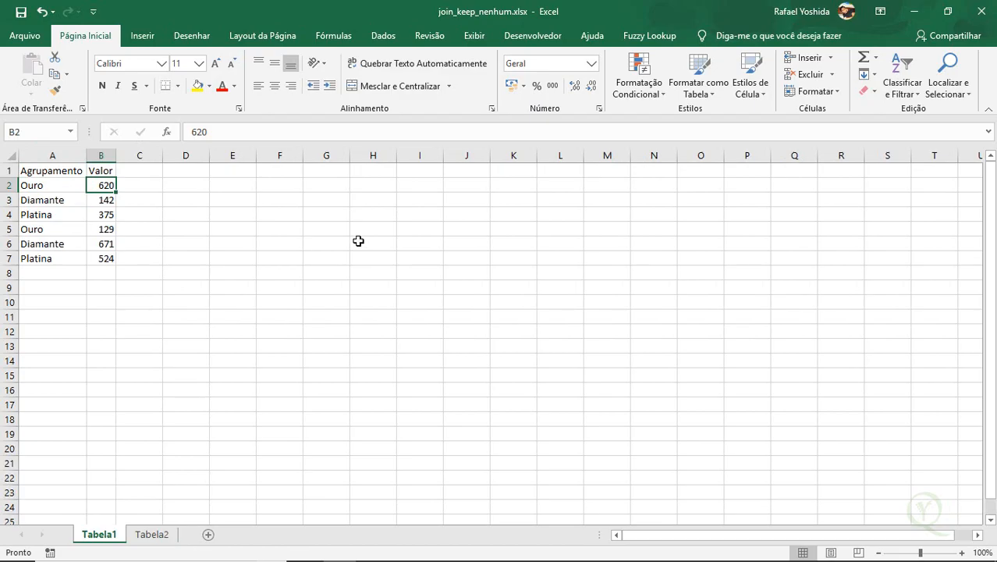
- Switch to Qlik Sense, prefix the second LOAD statement with "Inner Join(Tabela1)" and run the data load
{"action": "key", "text": "alt+Tab"}
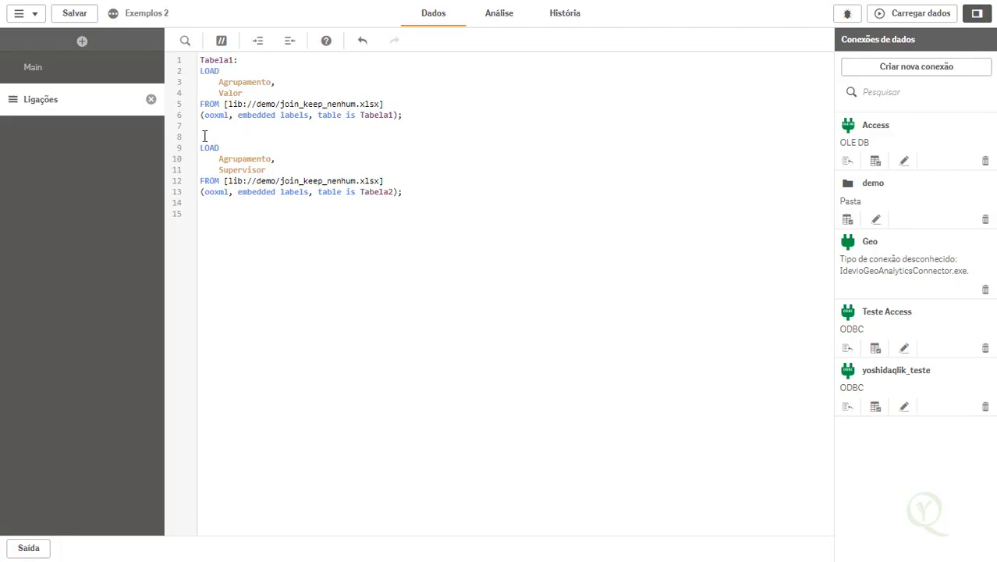
{"action": "type", "text": "Join"}
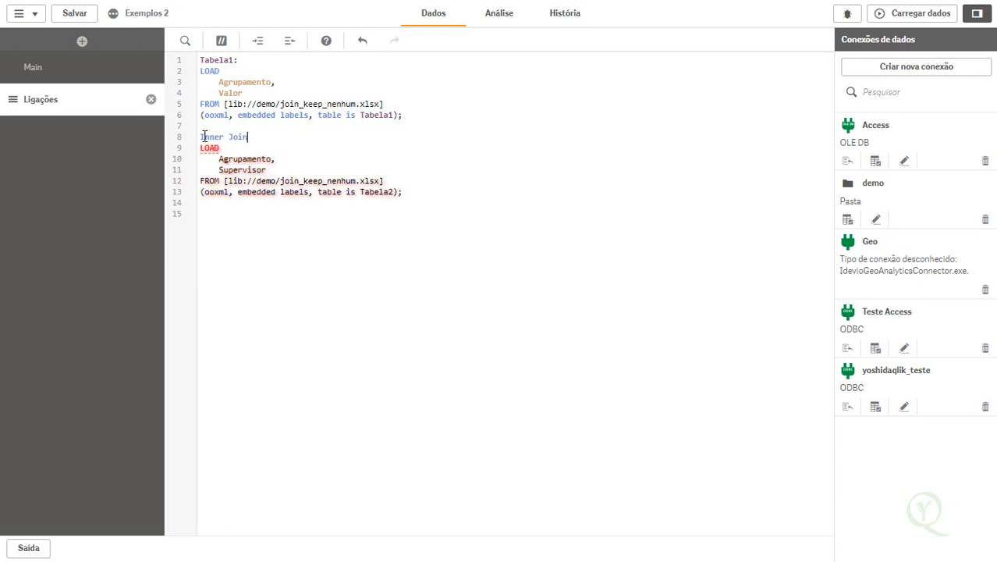
{"action": "type", "text": "("}
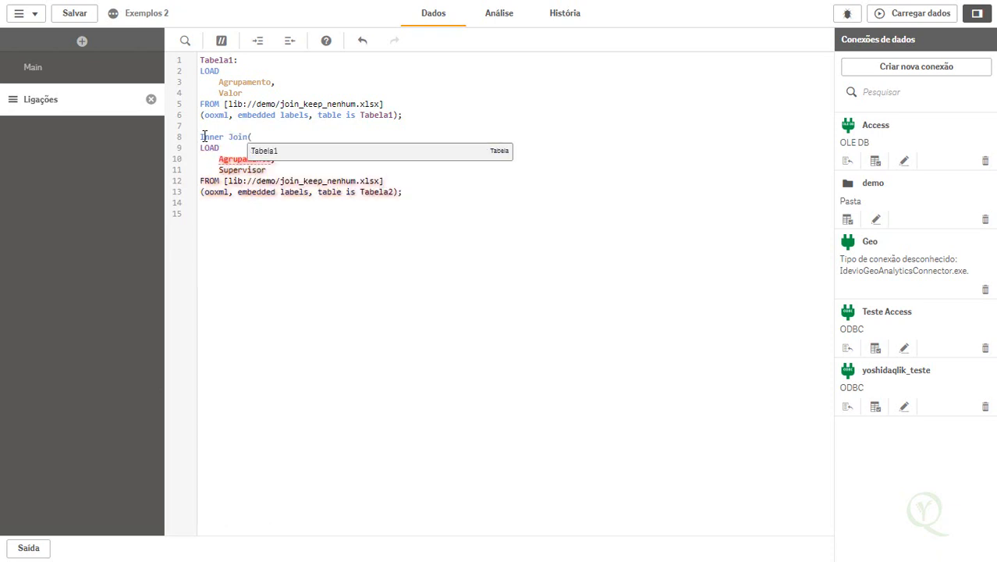
{"action": "type", "text": "Tabela1)"}
{"action": "left_click", "coordinate": [883, 14]}
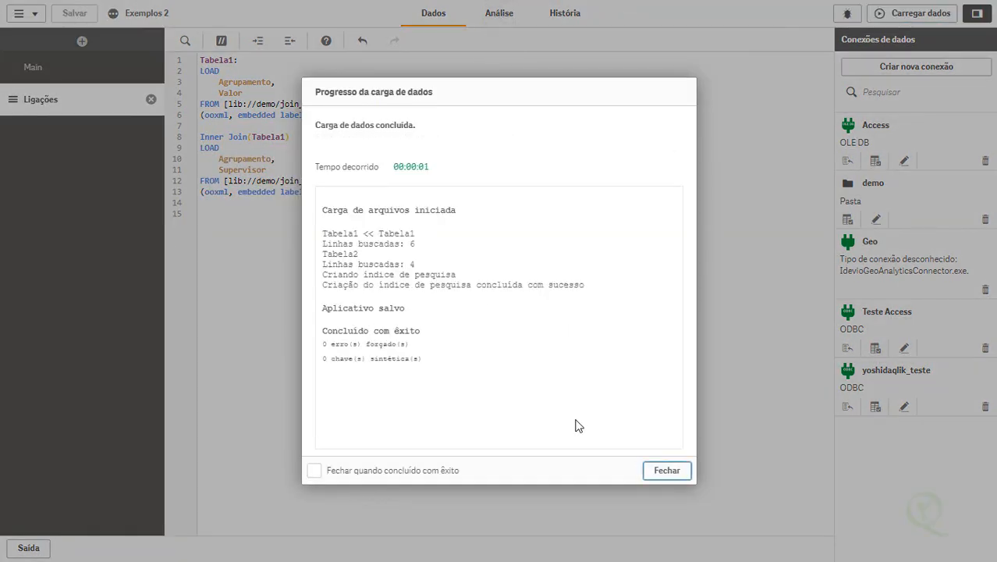
{"action": "left_click", "coordinate": [665, 472]}
- Edit the empty analysis sheet "Minha nova pasta" and add a Tabela chart stretched across the sheet's full width
{"action": "left_click", "coordinate": [493, 16]}
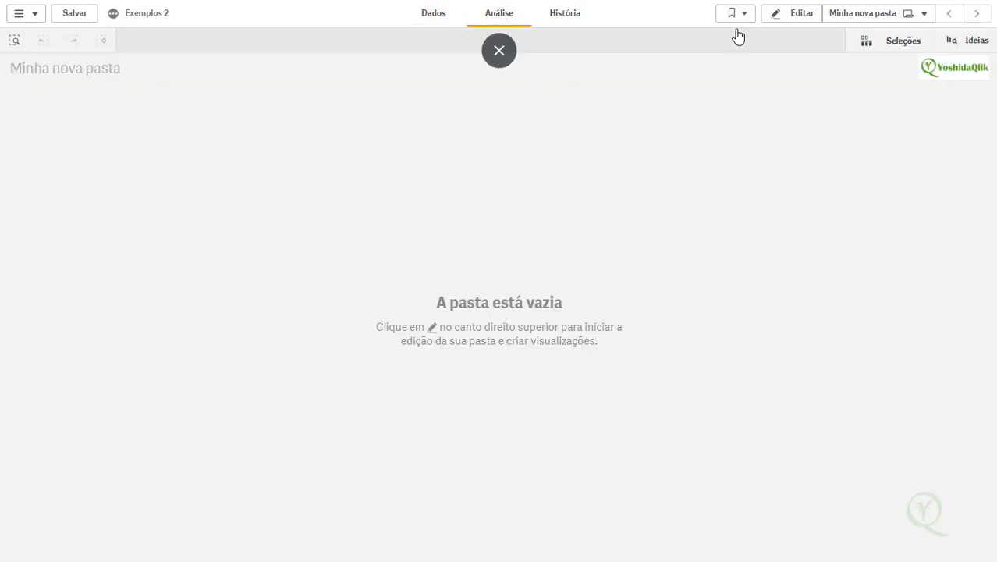
{"action": "left_click", "coordinate": [797, 14]}
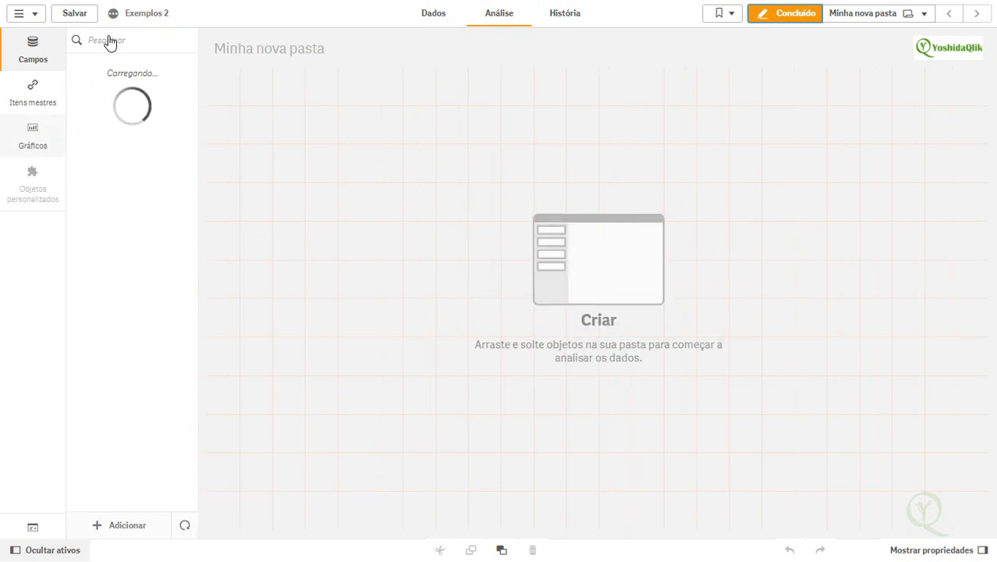
{"action": "left_click", "coordinate": [41, 152]}
{"action": "left_click", "coordinate": [122, 40]}
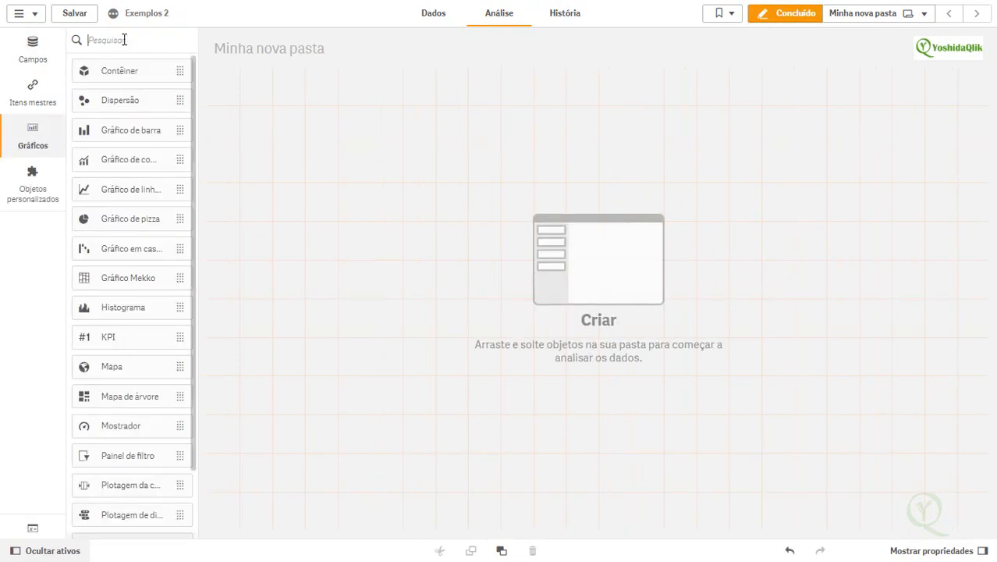
{"action": "type", "text": "tabe"}
{"action": "left_click_drag", "start_coordinate": [133, 81], "coordinate": [414, 167]}
{"action": "left_click_drag", "start_coordinate": [515, 295], "coordinate": [841, 415]}
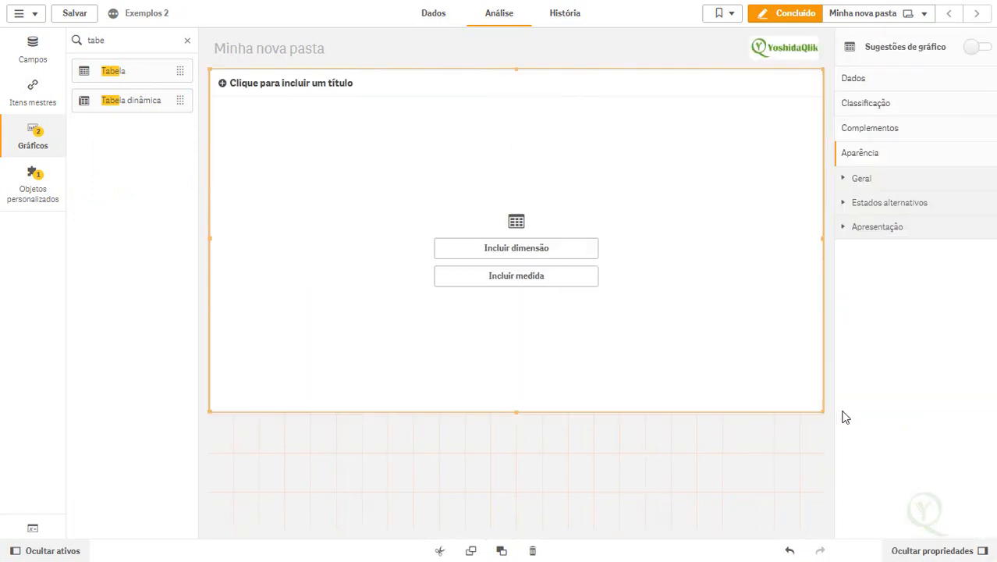
- Add the fields Agrupamento, Supervisor and Valor as columns of the table
{"action": "left_click", "coordinate": [7, 48]}
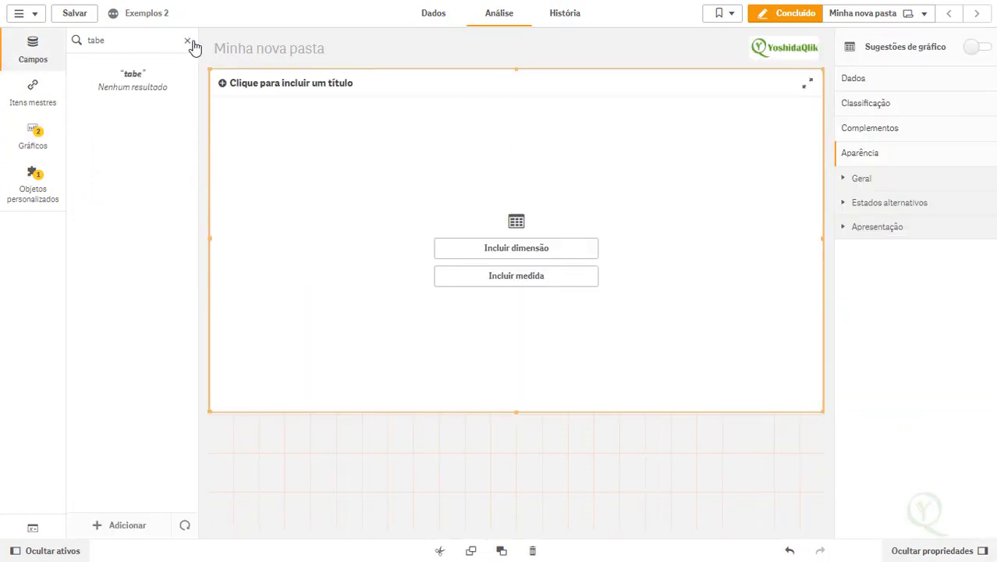
{"action": "left_click", "coordinate": [188, 41]}
{"action": "left_click_drag", "start_coordinate": [126, 81], "coordinate": [359, 159]}
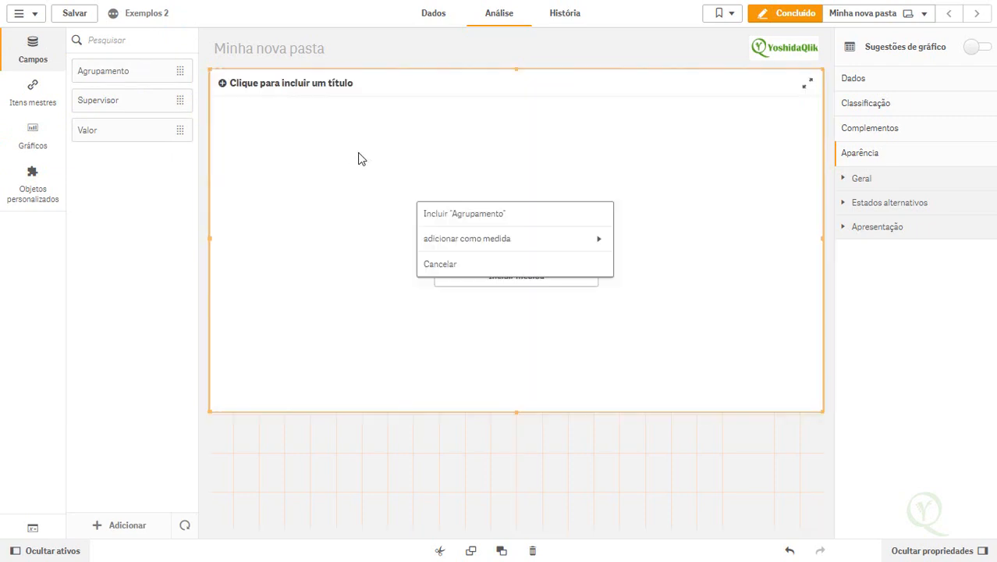
{"action": "left_click", "coordinate": [451, 217]}
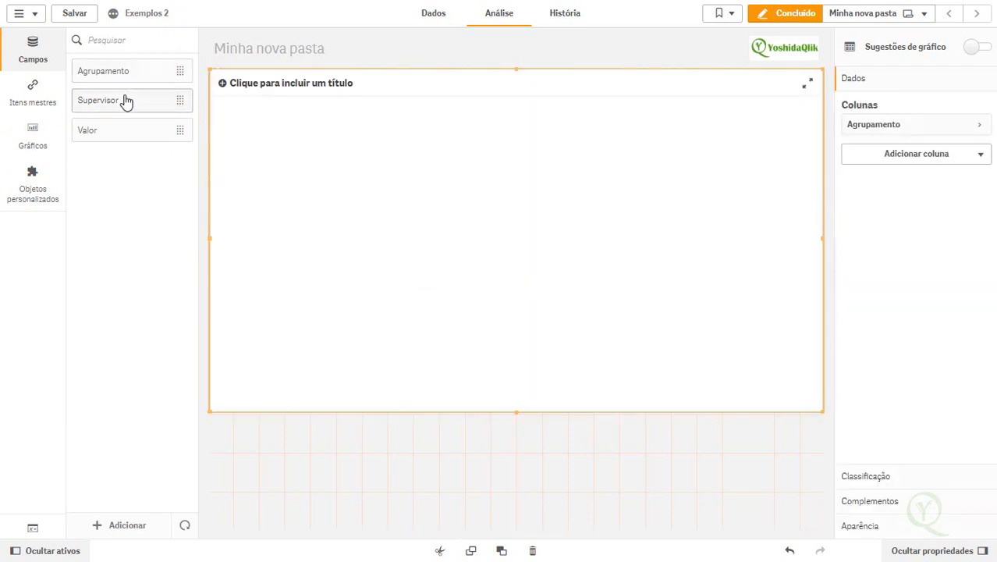
{"action": "left_click_drag", "start_coordinate": [125, 100], "coordinate": [301, 149]}
{"action": "left_click", "coordinate": [468, 208]}
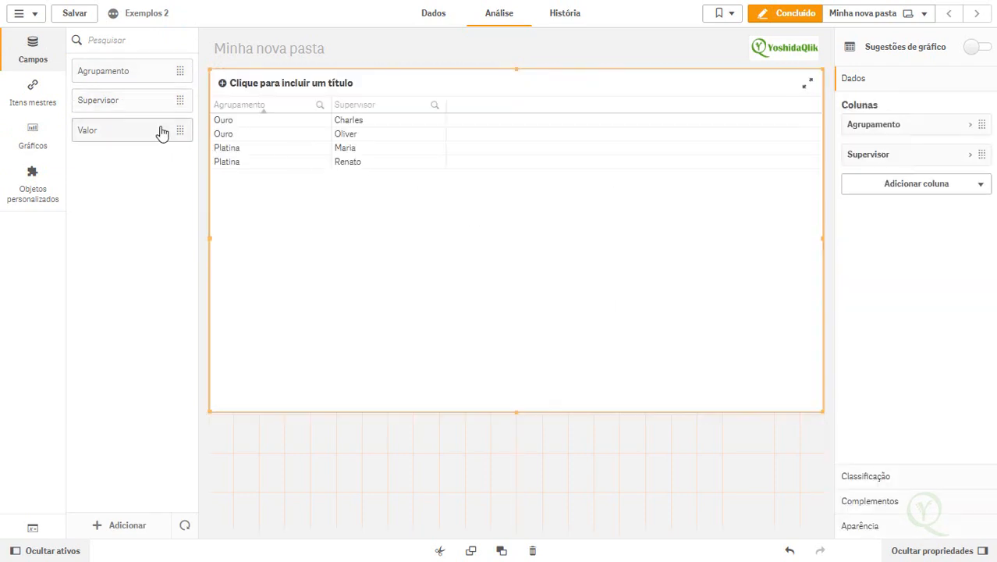
{"action": "left_click_drag", "start_coordinate": [154, 136], "coordinate": [411, 175]}
{"action": "left_click", "coordinate": [491, 203]}
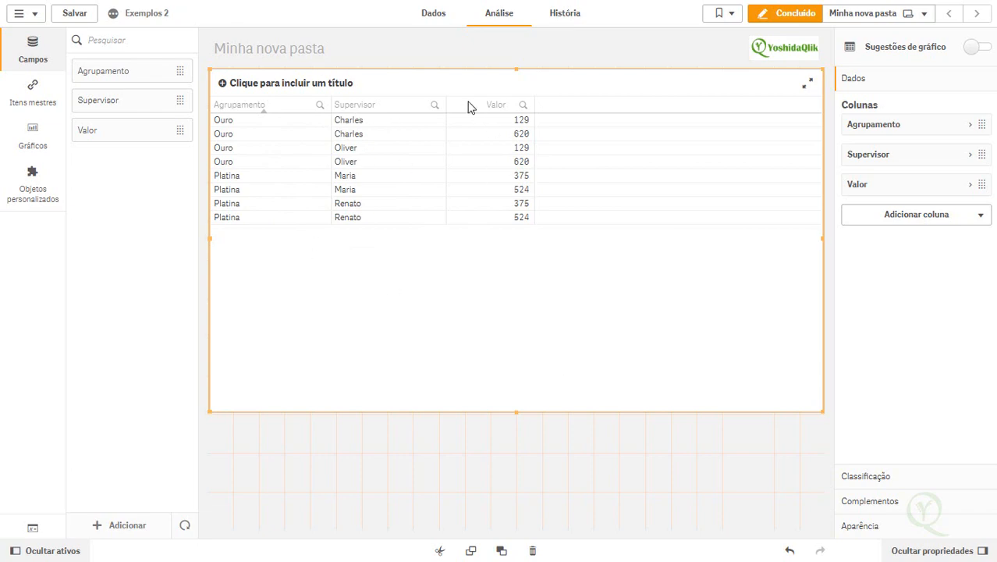
- Compare the Agrupamento values of Tabela1 in the Excel workbook with the rows of the Qlik Sense table
{"action": "key", "text": "alt+Tab"}
{"action": "key", "text": "Left"}
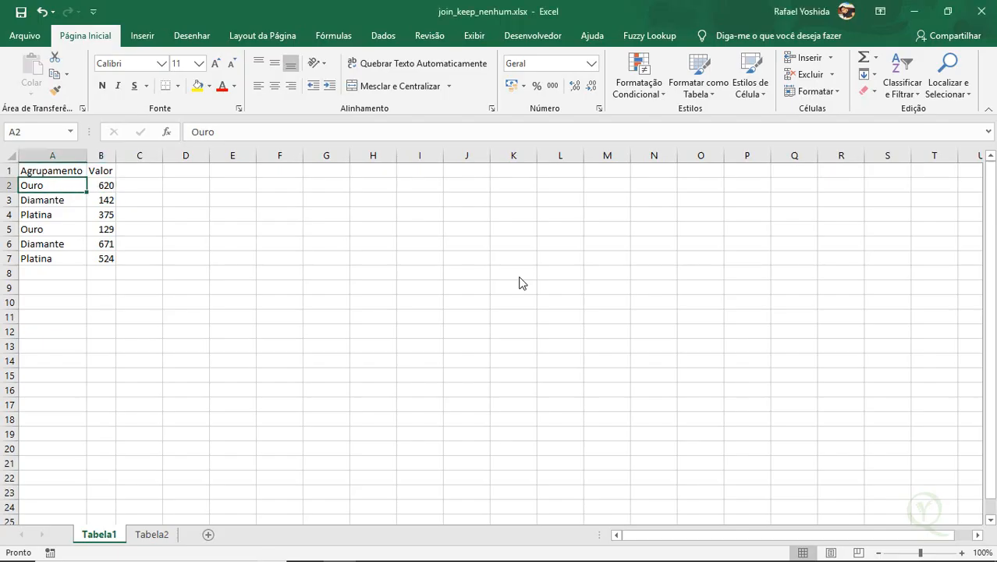
{"action": "key", "text": "ctrl+shift+Down"}
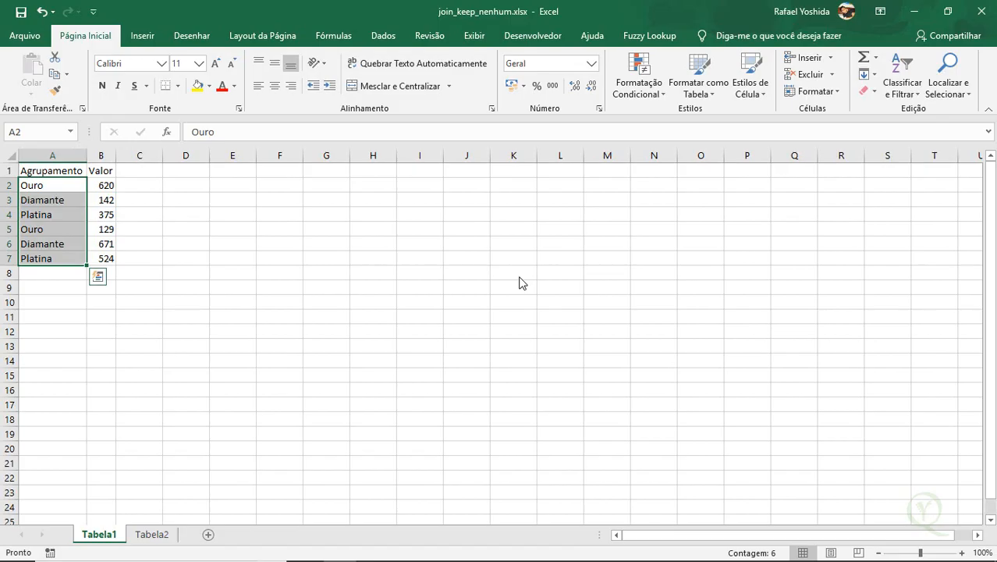
{"action": "key", "text": "alt+Tab"}
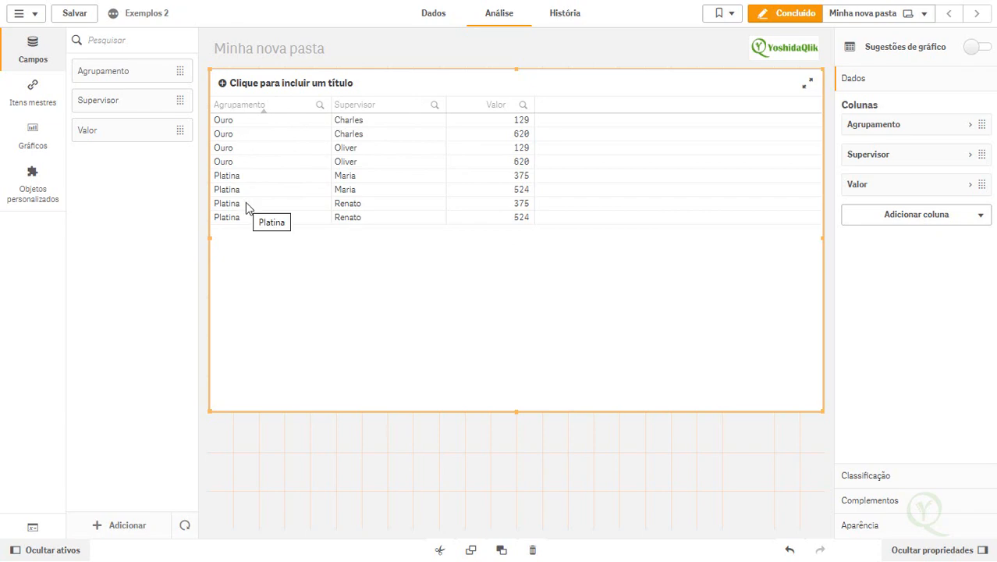
- Switch to the Excel workbook and check the Diamante rows of Tabela1 against the Agrupamento values in Tabela2
{"action": "key", "text": "alt+Tab"}
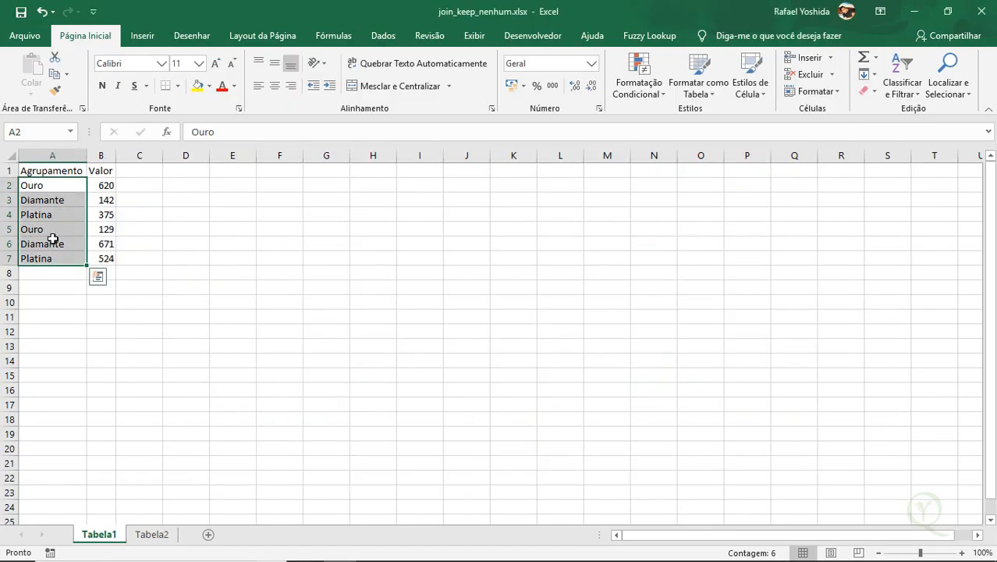
{"action": "left_click", "coordinate": [24, 199]}
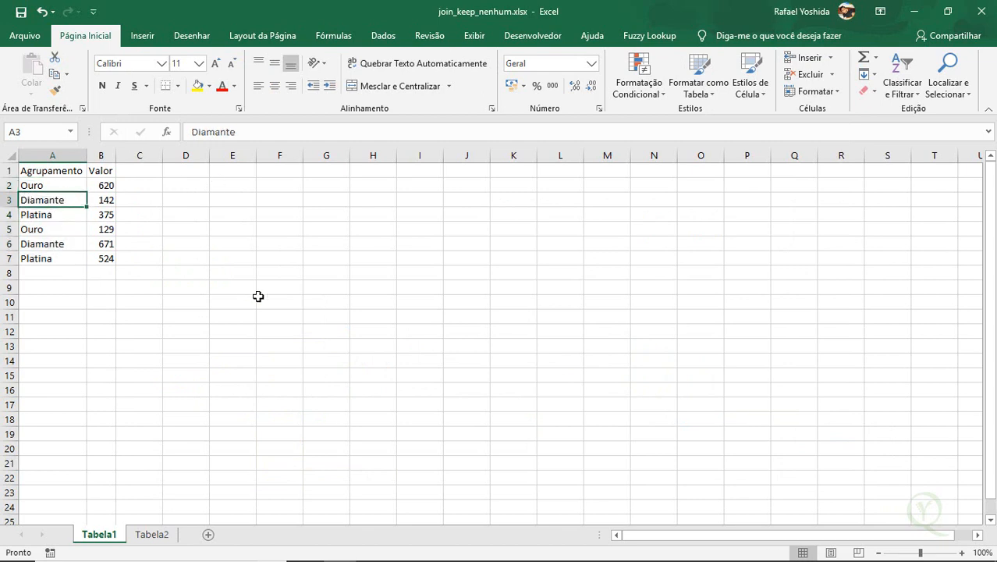
{"action": "key", "text": "ctrl+Page_Down"}
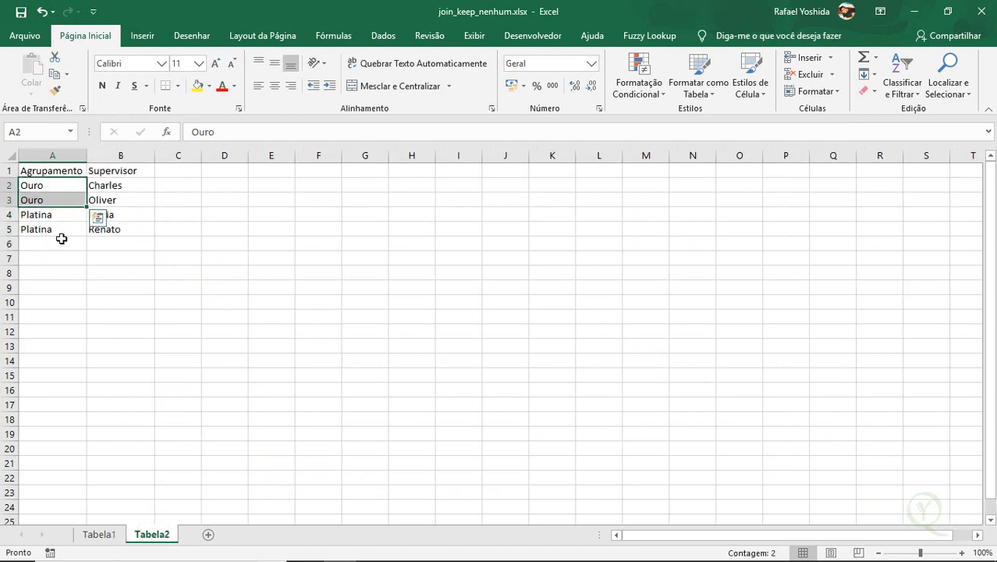
{"action": "key", "text": "ctrl+Page_Up"}
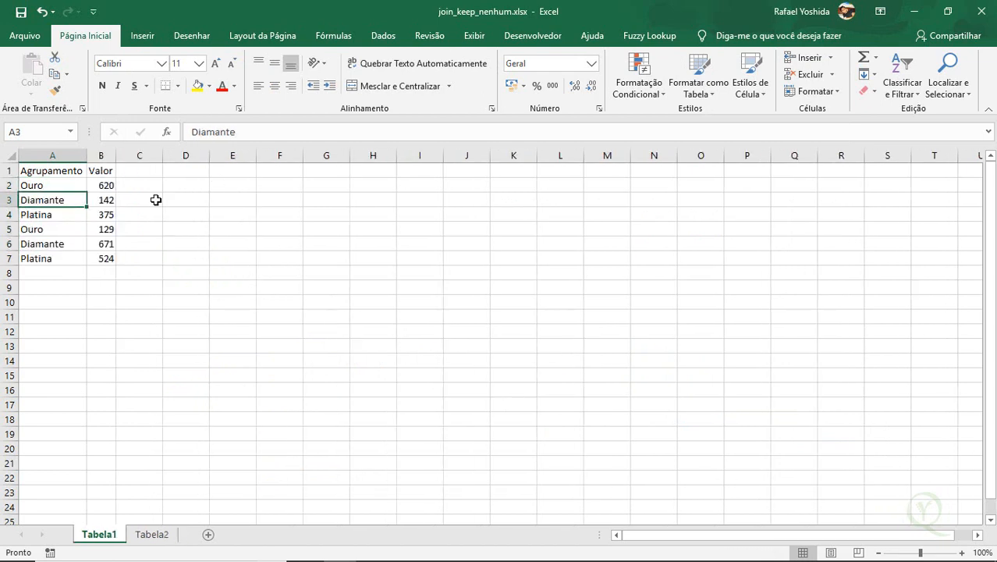
{"action": "left_click", "coordinate": [61, 173]}
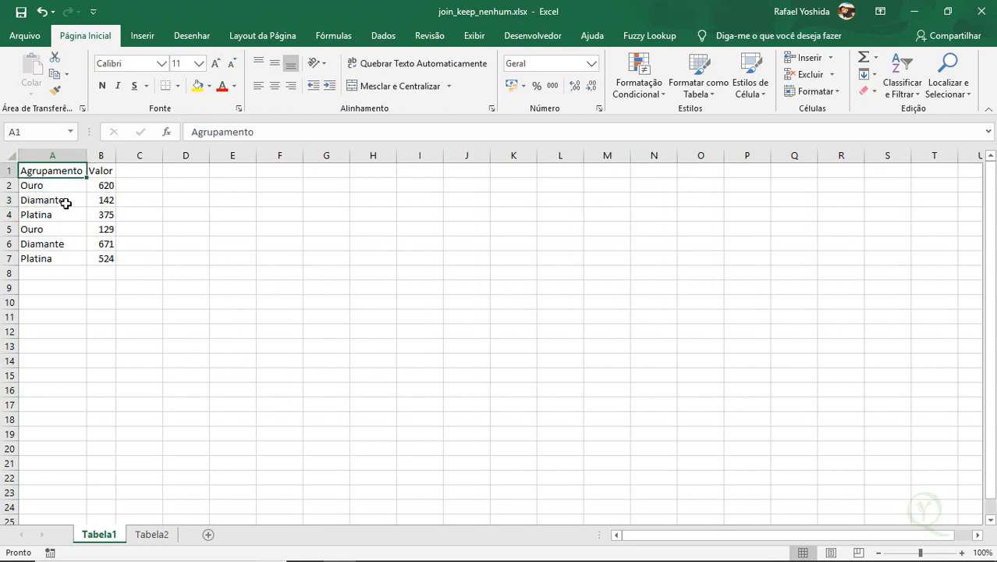
{"action": "left_click", "coordinate": [66, 203]}
{"action": "key", "text": "ctrl+Page_Down"}
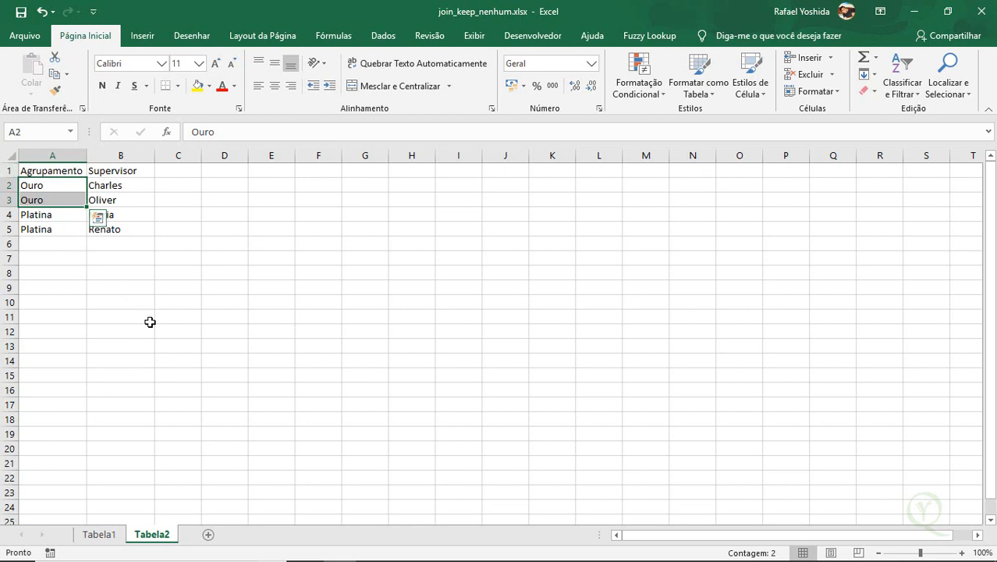
{"action": "key", "text": "ctrl+Page_Up"}
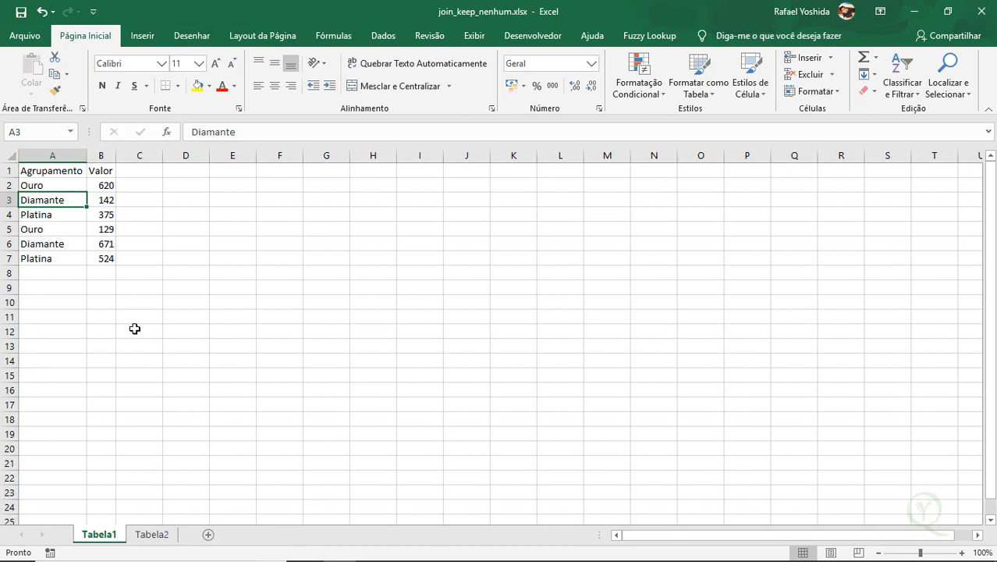
- Switch to Qlik Sense, examine the joined table in the data model viewer and return to the analysis sheet
{"action": "key", "text": "alt+Tab"}
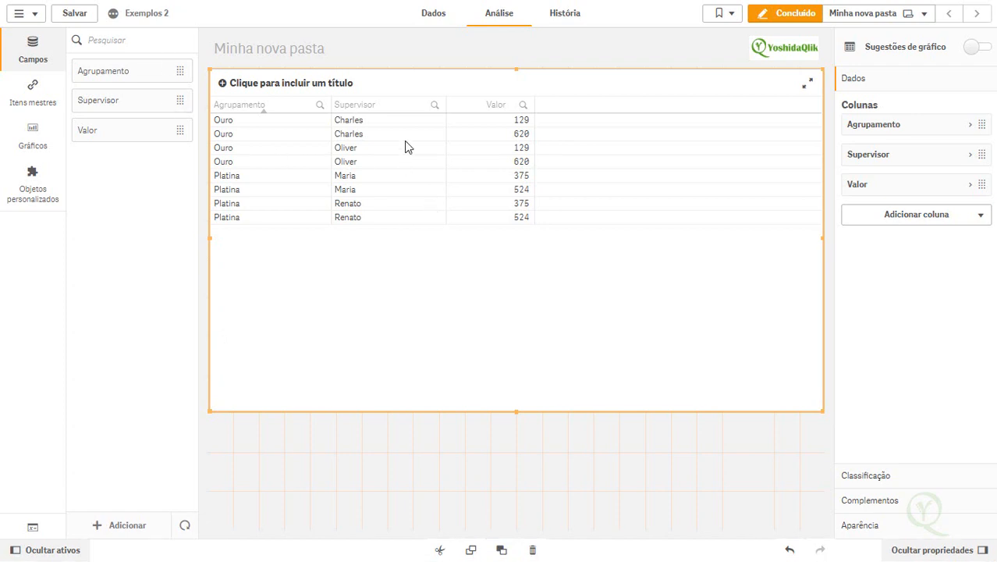
{"action": "left_click", "coordinate": [20, 14]}
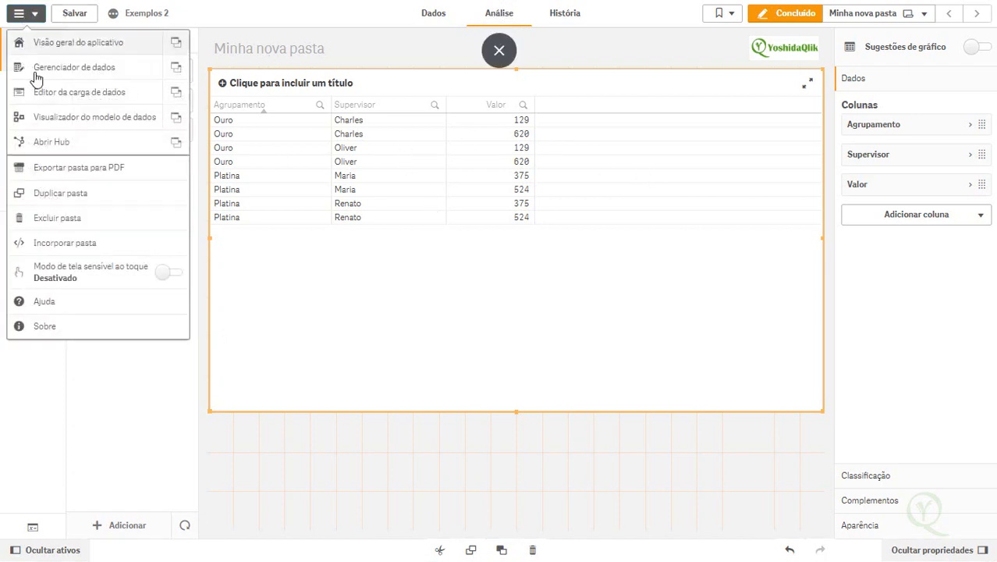
{"action": "left_click", "coordinate": [135, 125]}
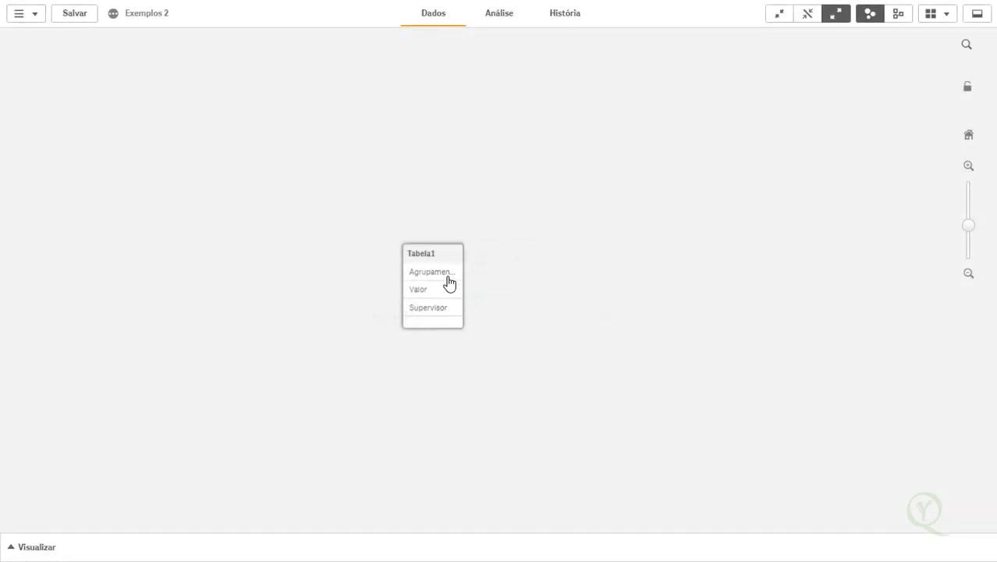
{"action": "left_click", "coordinate": [493, 28]}
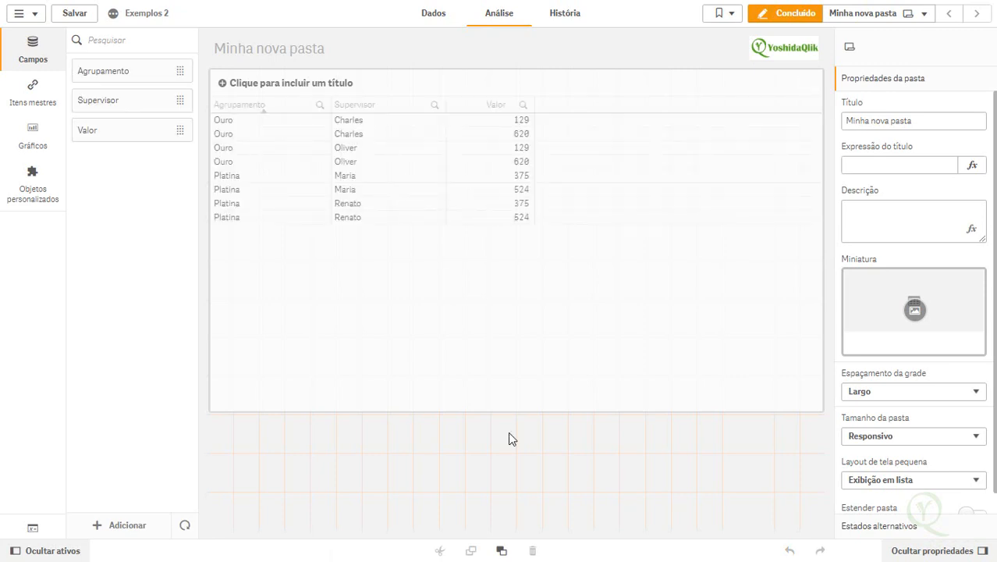
- Shorten the table to about two thirds of its height and add a KPI with the measure Sum(Valor) below it
{"action": "left_click", "coordinate": [520, 385]}
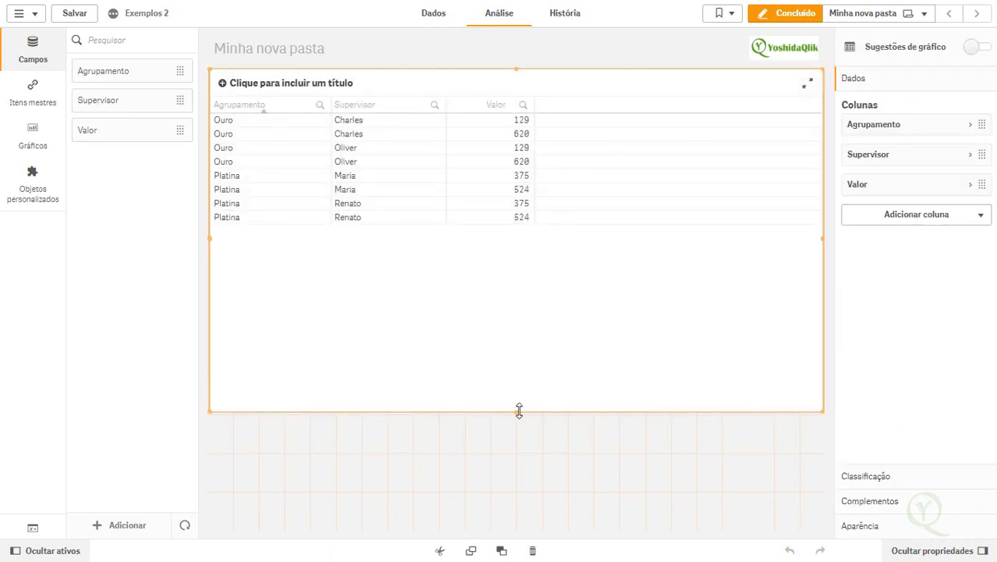
{"action": "left_click_drag", "start_coordinate": [523, 377], "coordinate": [520, 294]}
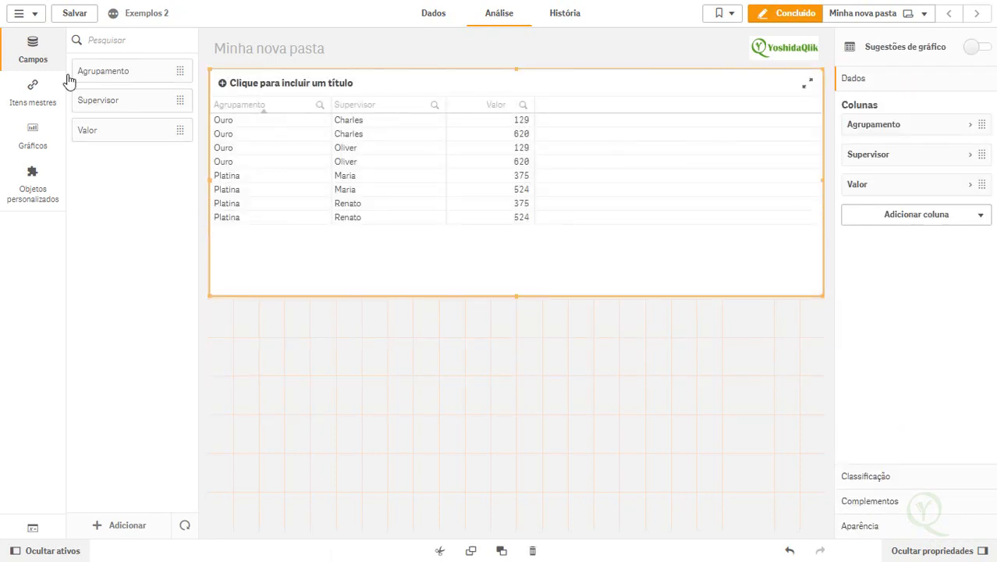
{"action": "left_click", "coordinate": [37, 136]}
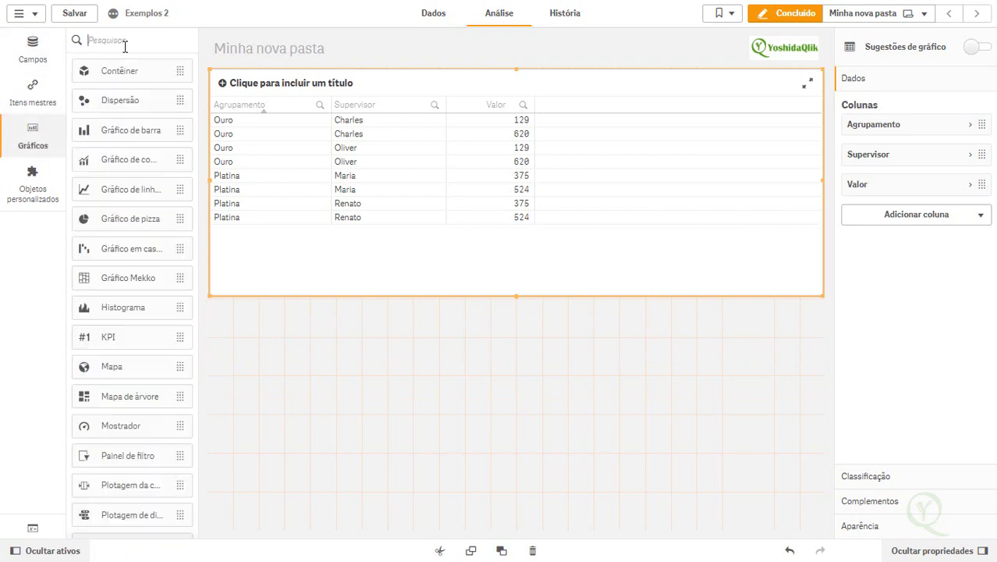
{"action": "left_click", "coordinate": [125, 41]}
{"action": "type", "text": "kpi"}
{"action": "left_click_drag", "start_coordinate": [129, 72], "coordinate": [354, 368]}
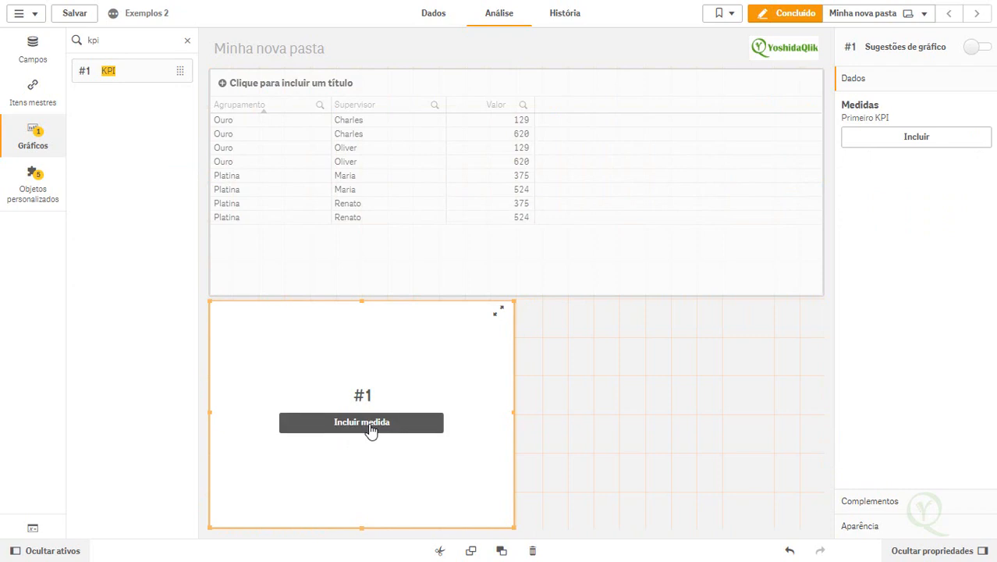
{"action": "left_click", "coordinate": [370, 429]}
{"action": "left_click", "coordinate": [519, 444]}
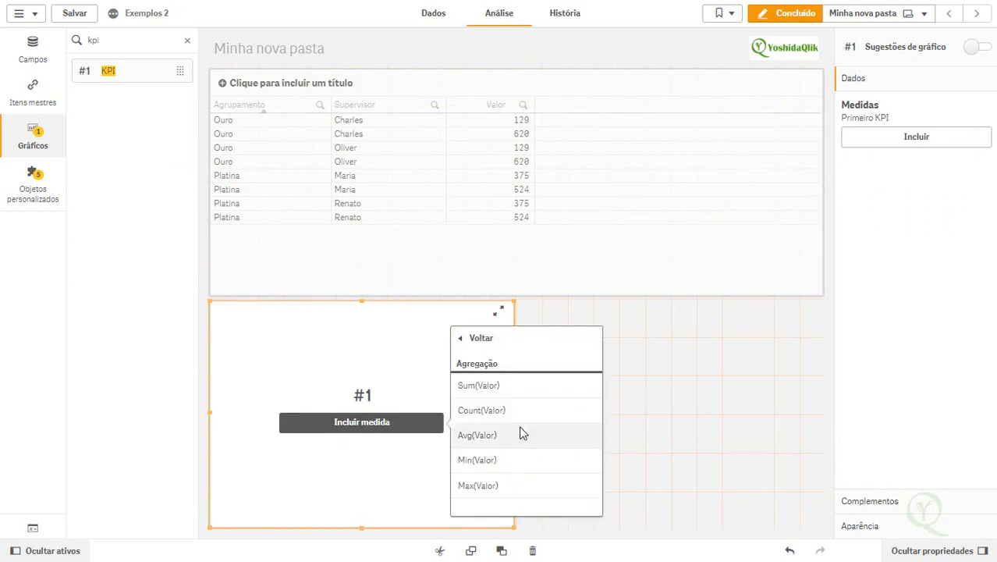
{"action": "left_click", "coordinate": [543, 397]}
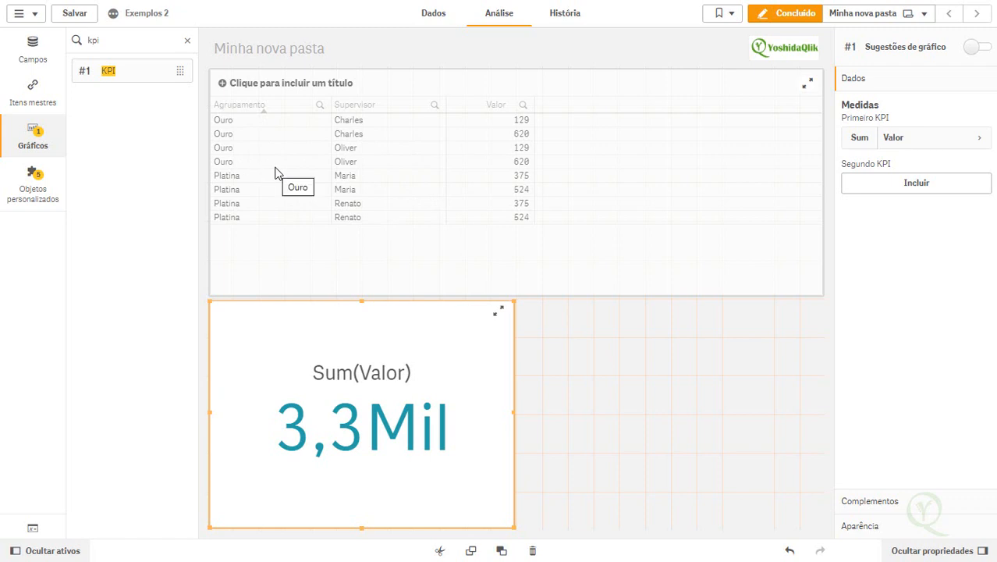
- Open the data load editor at the Ligações script section
{"action": "left_click", "coordinate": [430, 16]}
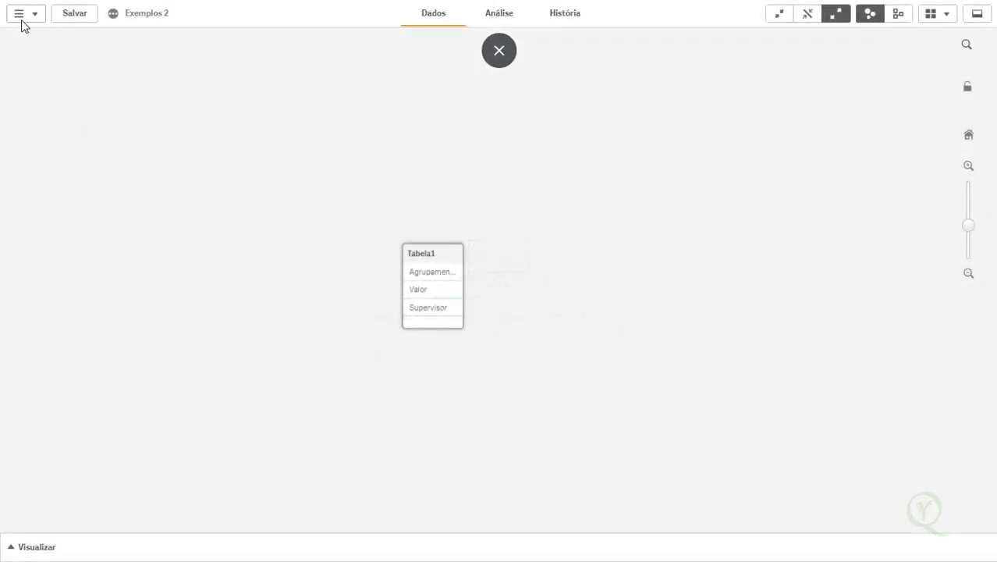
{"action": "left_click", "coordinate": [21, 25]}
{"action": "left_click", "coordinate": [57, 94]}
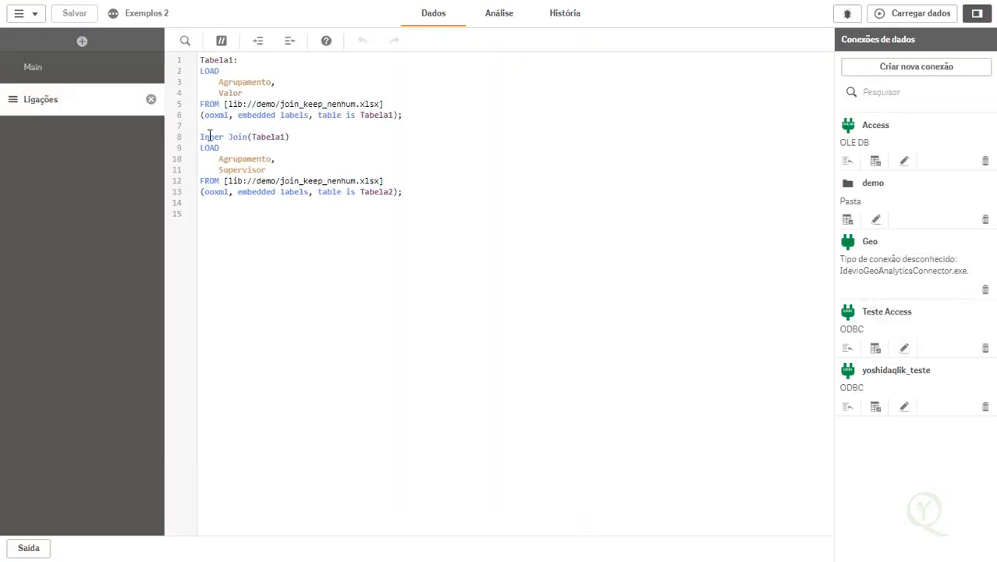
- Change the Inner Join prefix on the second load to Inner Keep and reload the data
{"action": "double_click", "coordinate": [209, 136]}
{"action": "double_click", "coordinate": [244, 137]}
{"action": "type", "text": "Keep"}
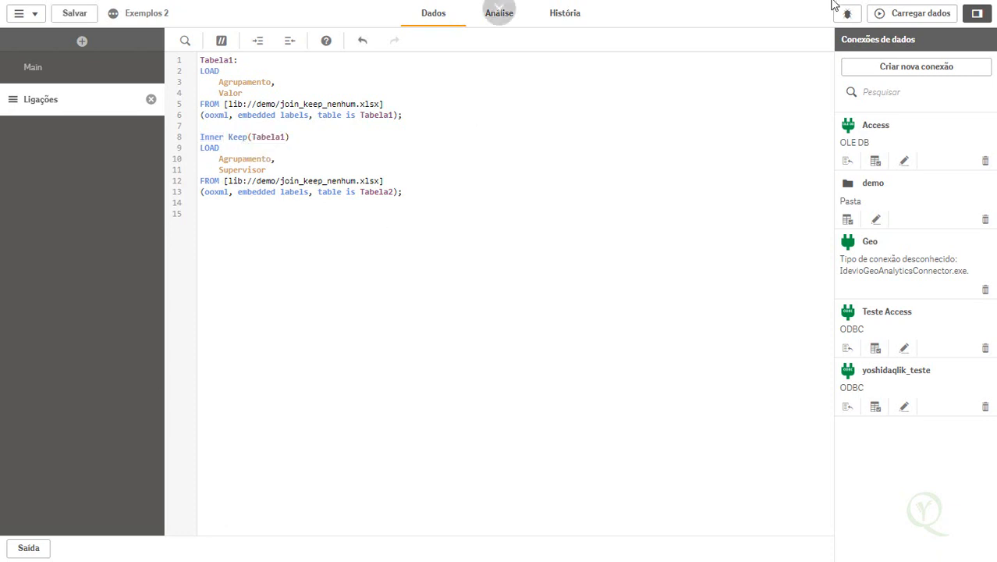
{"action": "left_click", "coordinate": [917, 14]}
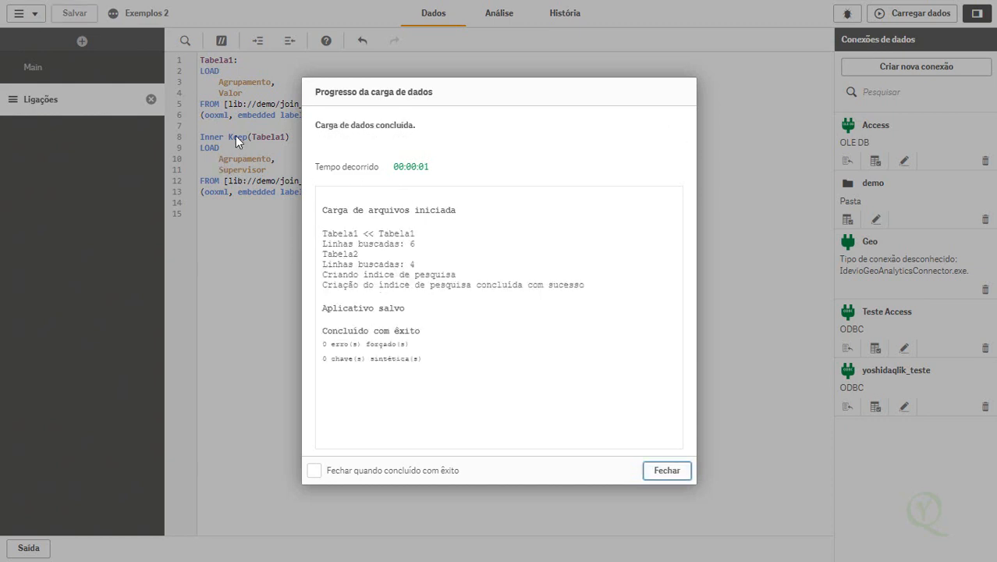
{"action": "left_click", "coordinate": [666, 471]}
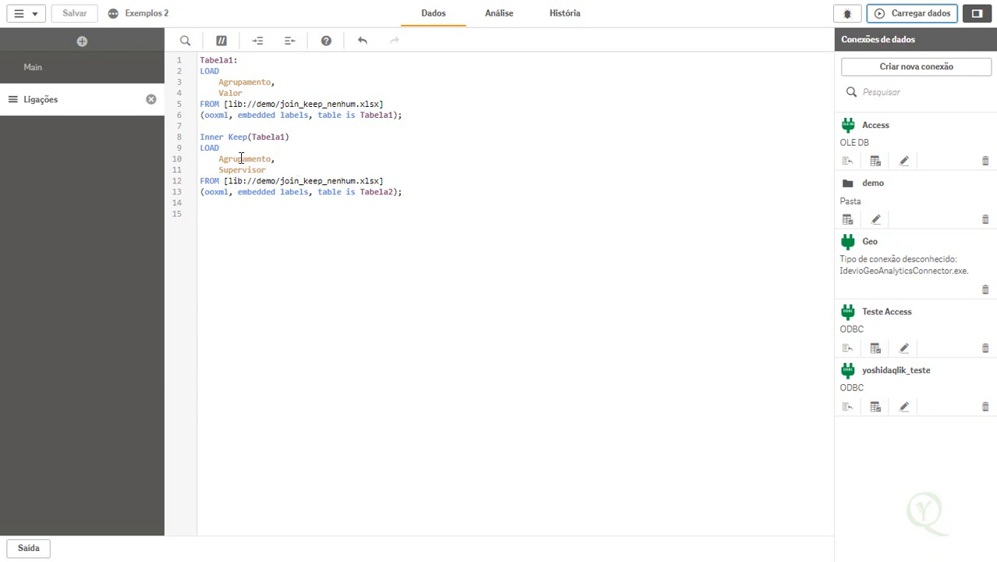
- Open the data model viewer and move Tabela2 and Tabela1 slightly closer together
{"action": "left_click", "coordinate": [31, 15]}
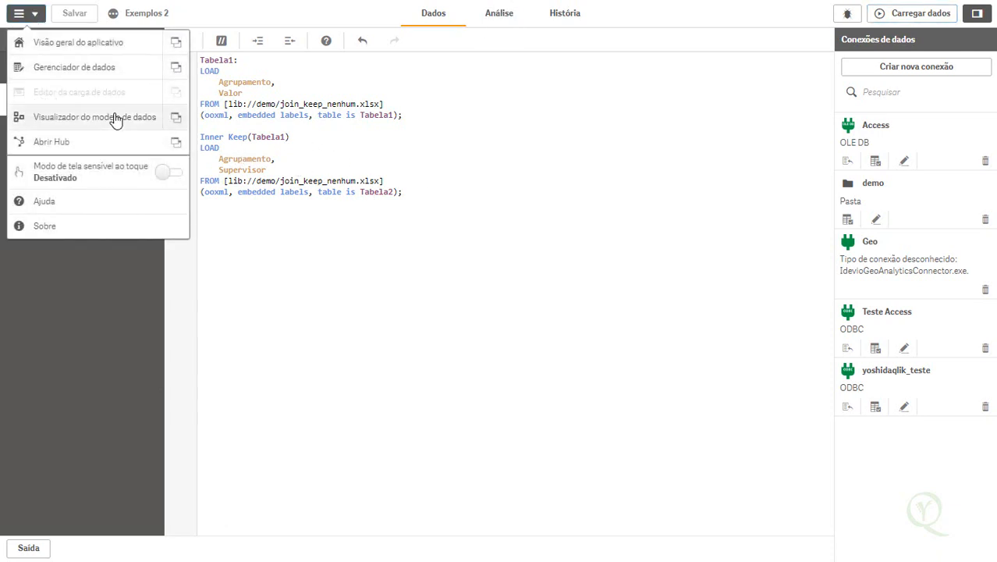
{"action": "left_click", "coordinate": [115, 119]}
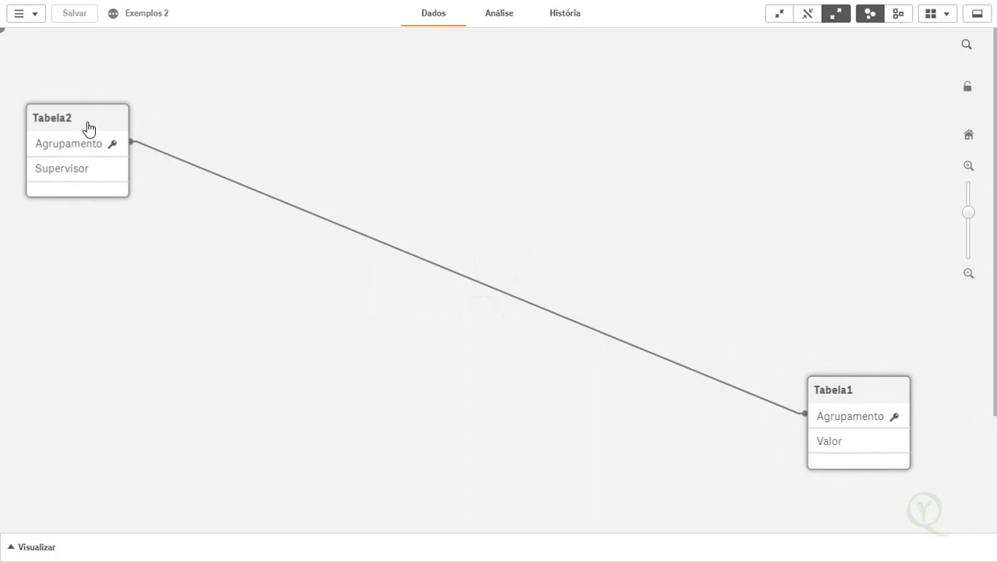
{"action": "left_click_drag", "start_coordinate": [96, 131], "coordinate": [137, 154]}
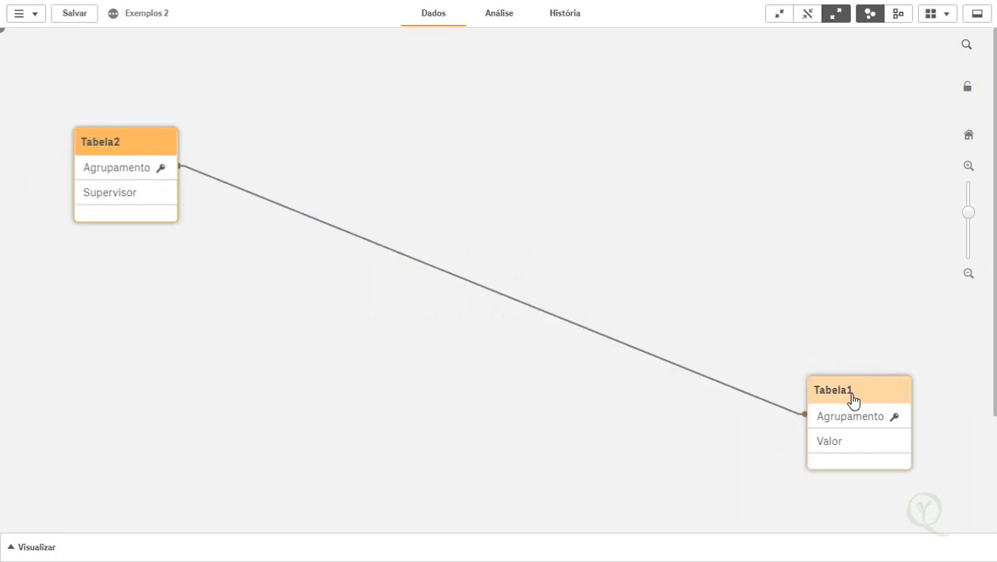
{"action": "left_click_drag", "start_coordinate": [853, 401], "coordinate": [796, 343]}
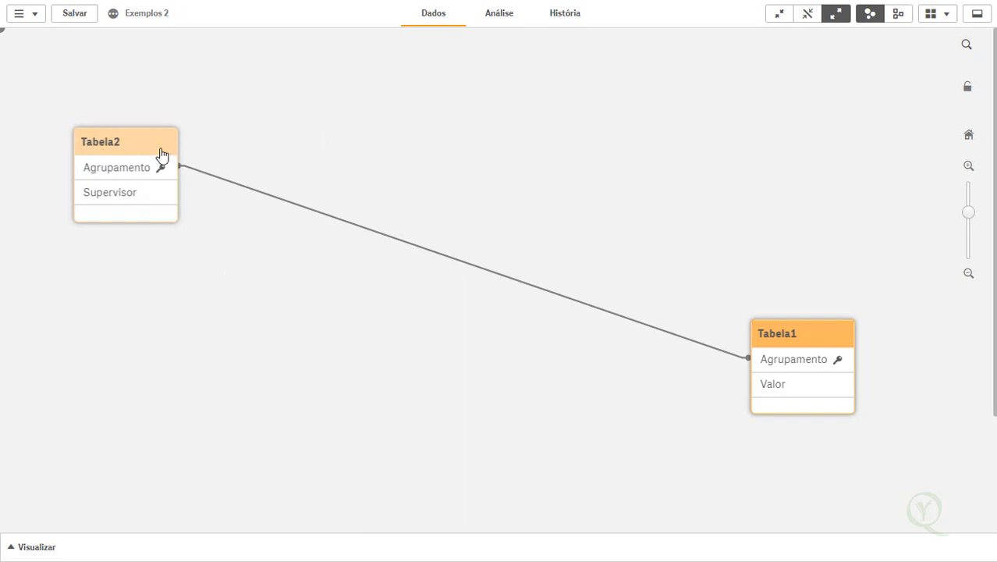
- Compare the analysis sheet's table rows and Sum(Valor) KPI with the data model, ending on the analysis sheet
{"action": "left_click", "coordinate": [491, 19]}
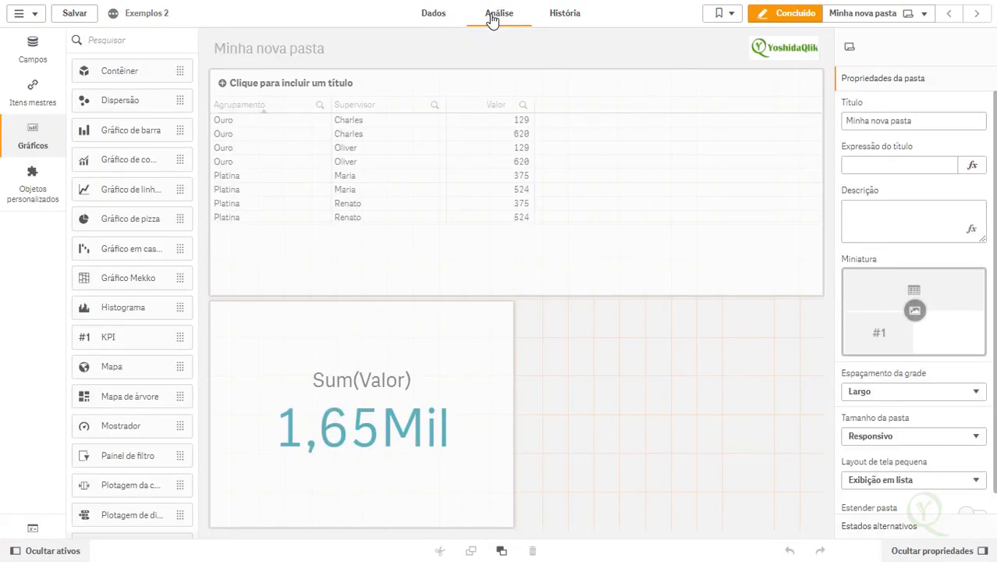
{"action": "left_click", "coordinate": [450, 176]}
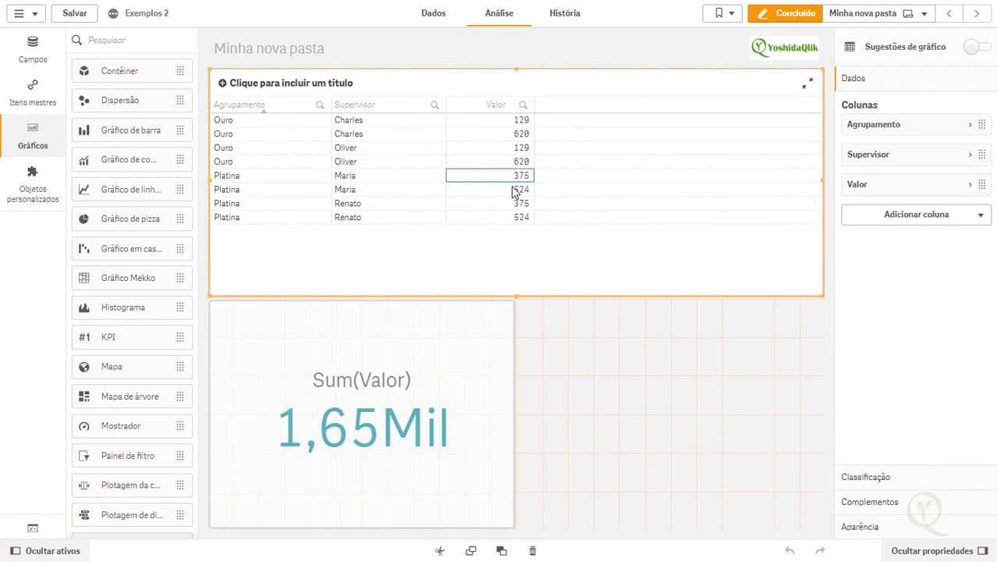
{"action": "left_click", "coordinate": [390, 425]}
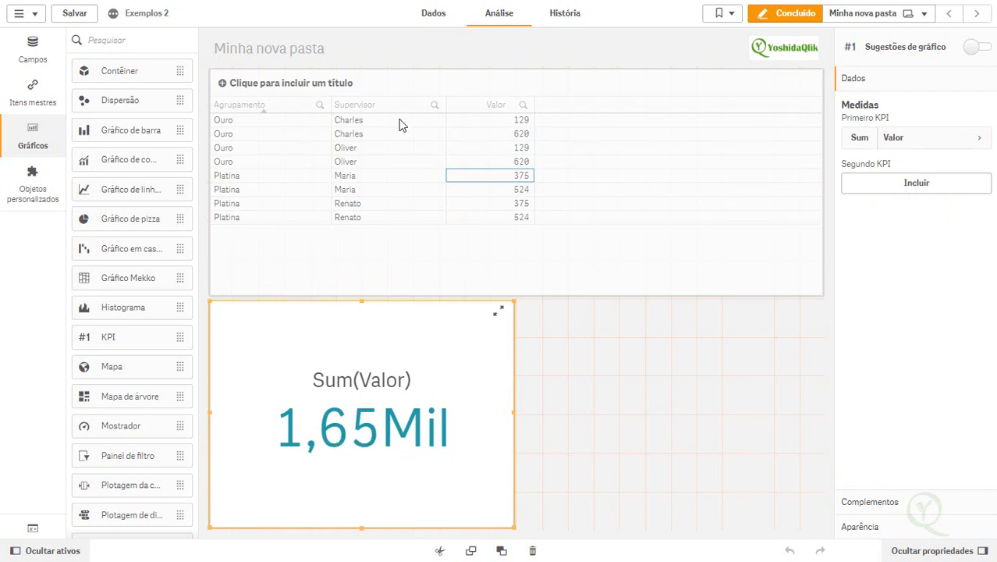
{"action": "left_click", "coordinate": [435, 12]}
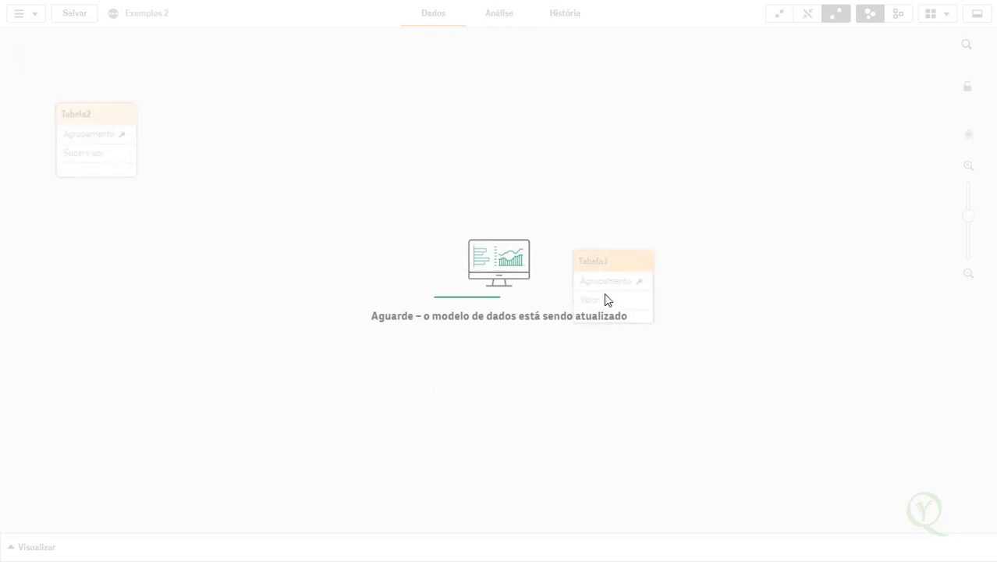
{"action": "left_click", "coordinate": [492, 13]}
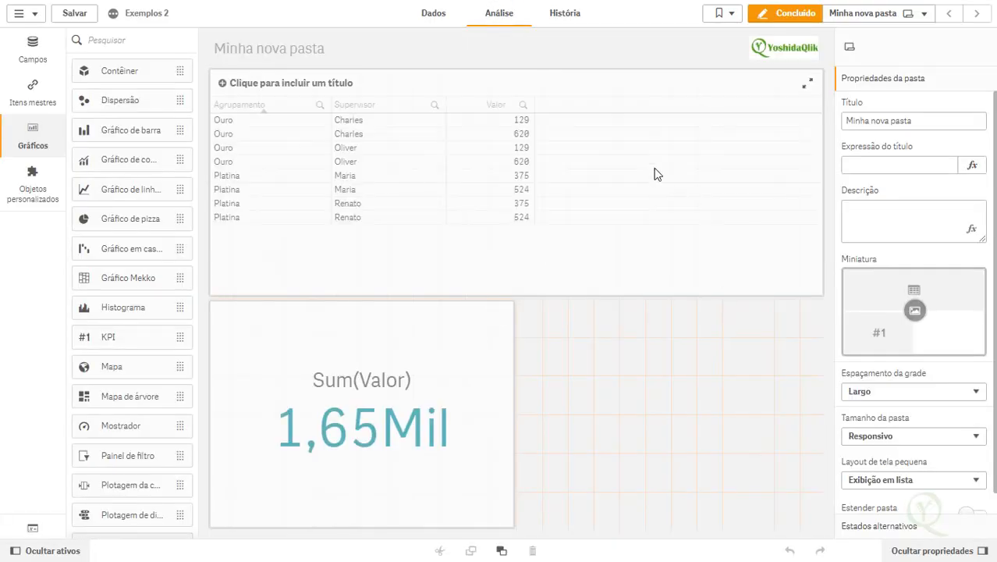
- Remove the Supervisor column from the table on the analysis sheet
{"action": "left_click", "coordinate": [656, 173]}
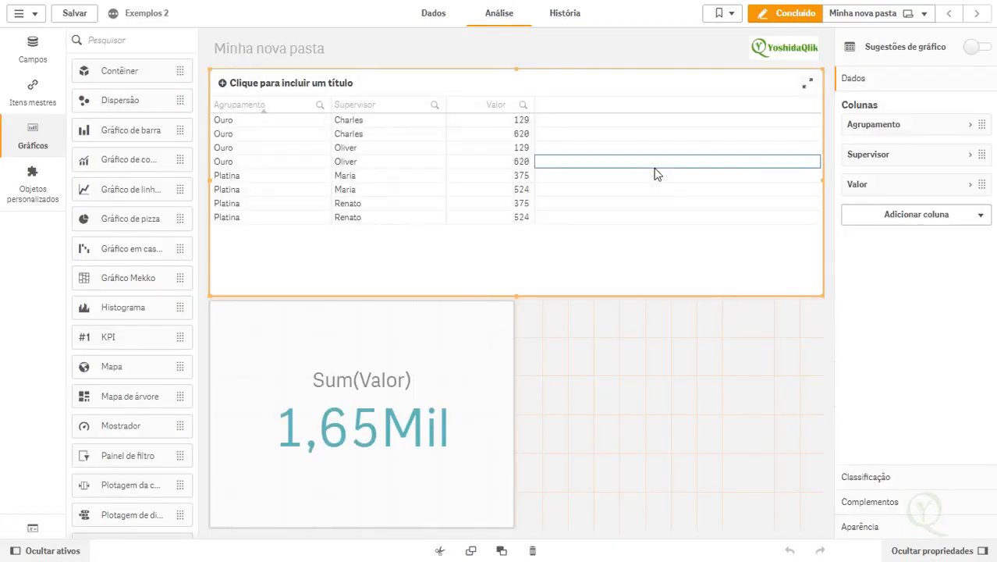
{"action": "right_click", "coordinate": [884, 161]}
{"action": "left_click", "coordinate": [891, 148]}
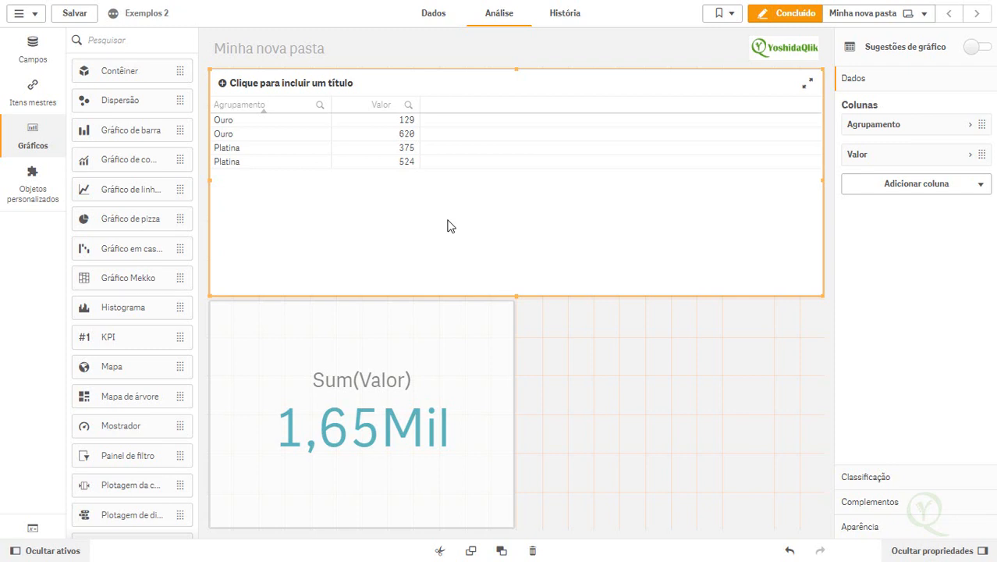
- Search the assets for "sup" and add the Supervisor field to the table as a column
{"action": "left_click", "coordinate": [151, 40]}
{"action": "type", "text": "supe"}
{"action": "key", "text": "BackSpace"}
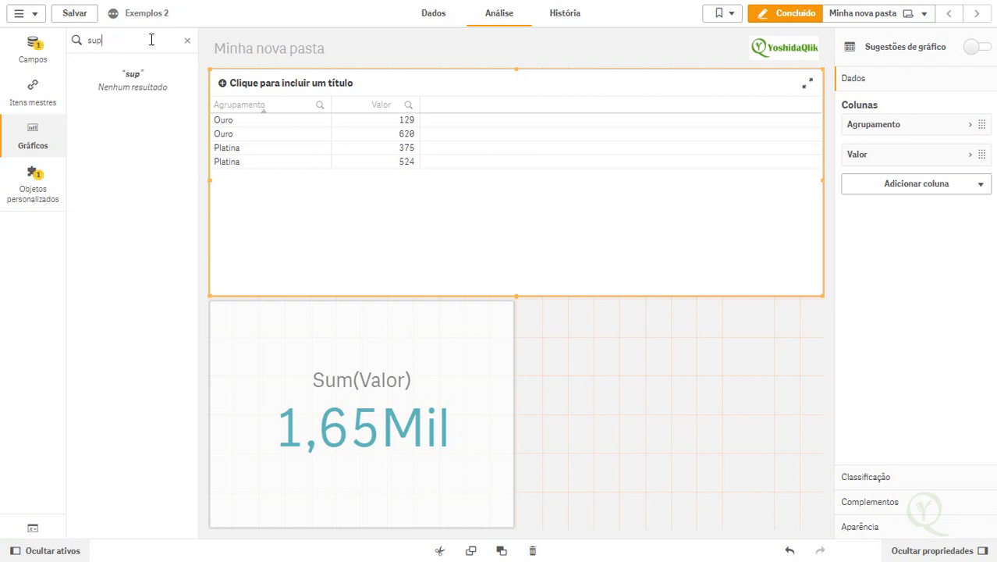
{"action": "left_click", "coordinate": [31, 49]}
{"action": "left_click_drag", "start_coordinate": [118, 126], "coordinate": [312, 171]}
{"action": "left_click", "coordinate": [451, 147]}
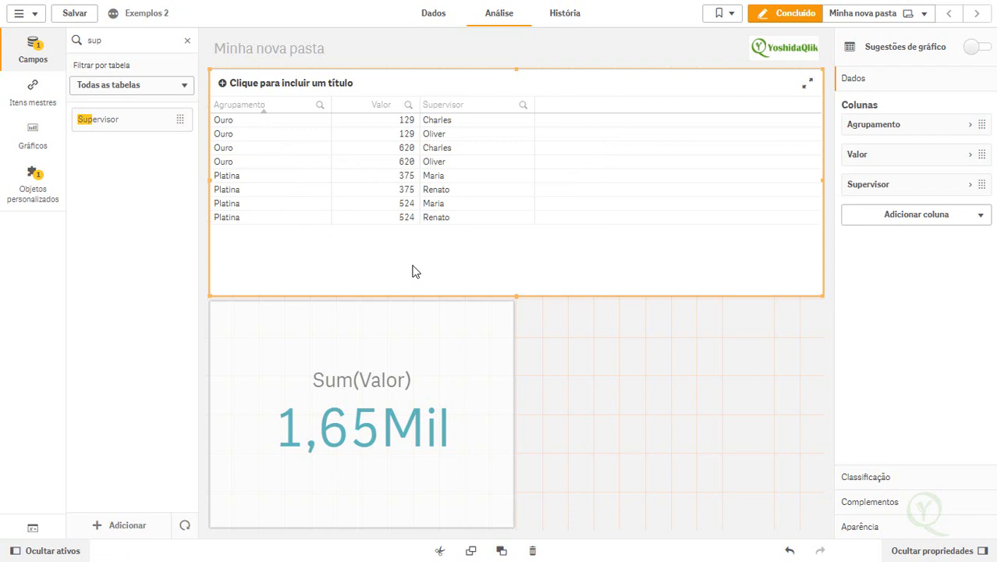
- Set the KPI measure expression to Sum( if(Supervisor='zzz',0,1)* Valor) and apply it
{"action": "left_click", "coordinate": [383, 392]}
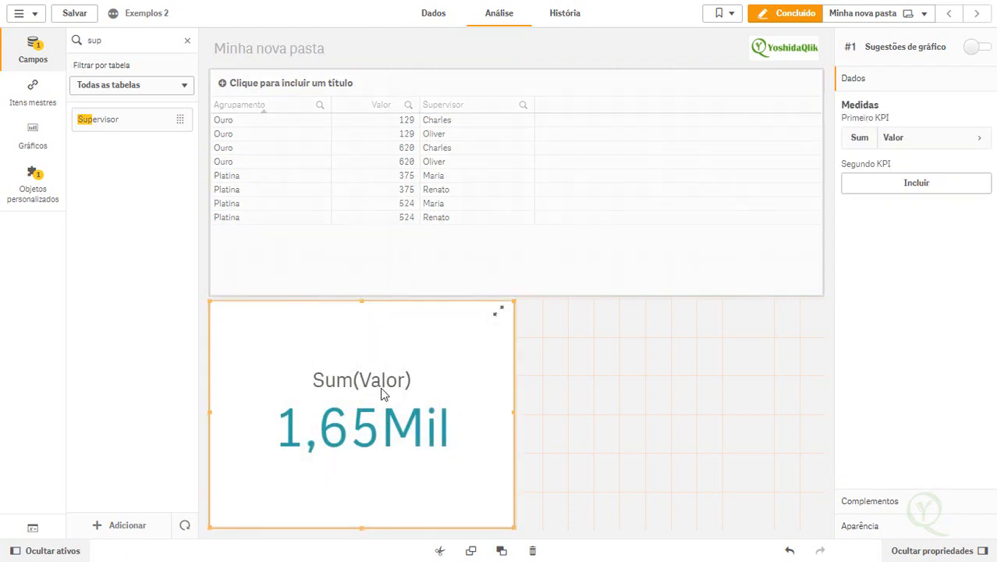
{"action": "left_click", "coordinate": [956, 147]}
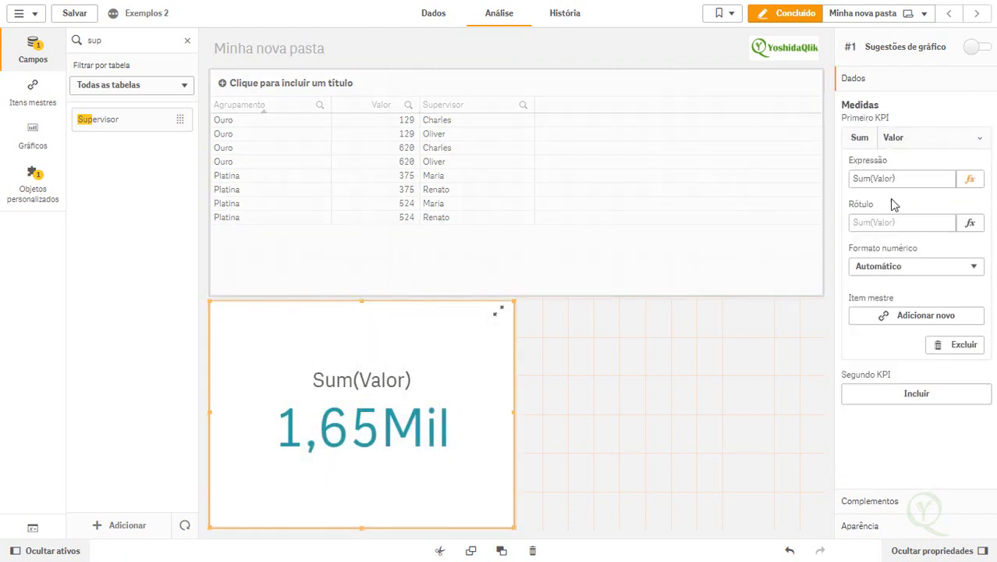
{"action": "left_click", "coordinate": [972, 181]}
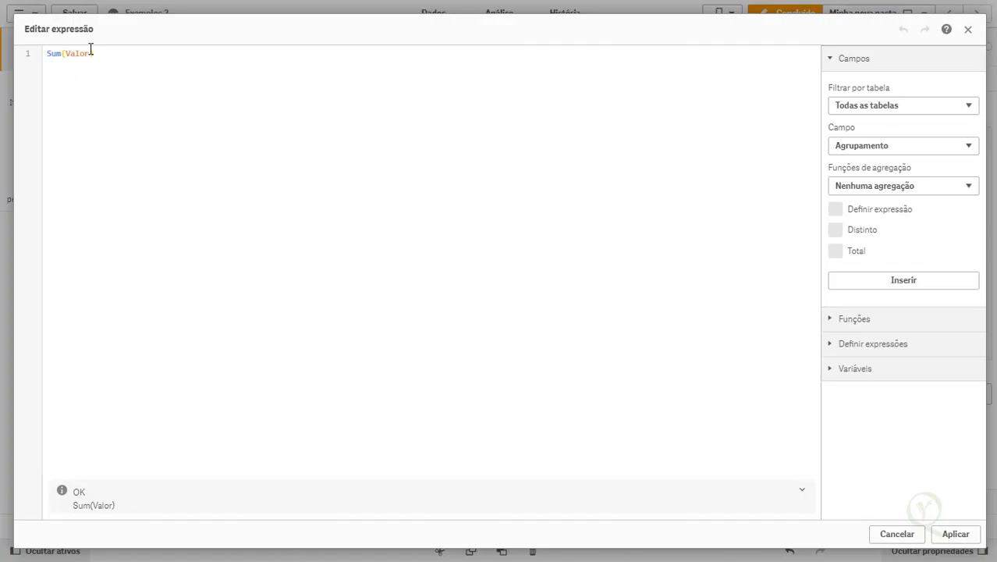
{"action": "left_click", "coordinate": [92, 52]}
{"action": "type", "text": "("}
{"action": "key", "text": "BackSpace"}
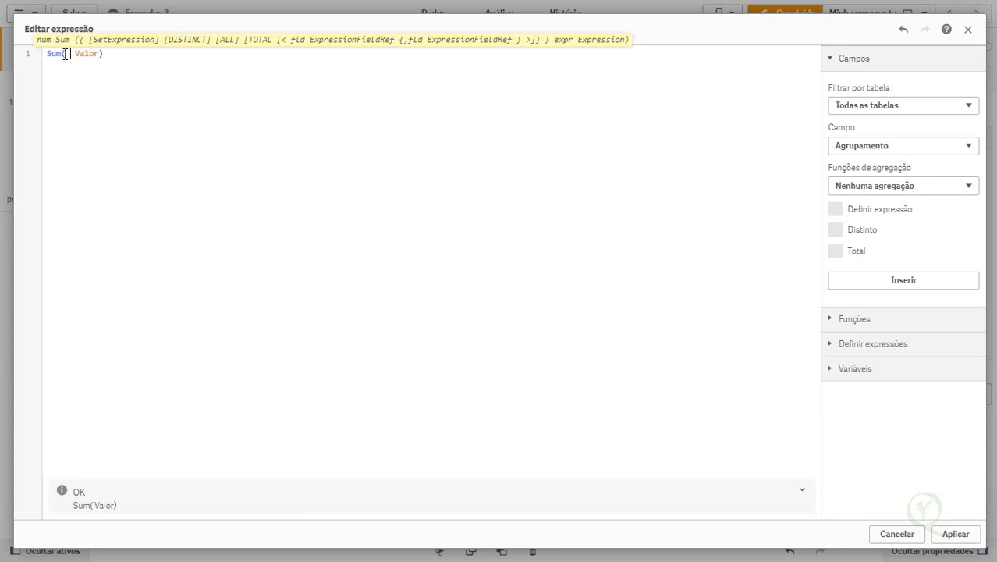
{"action": "type", "text": "if("}
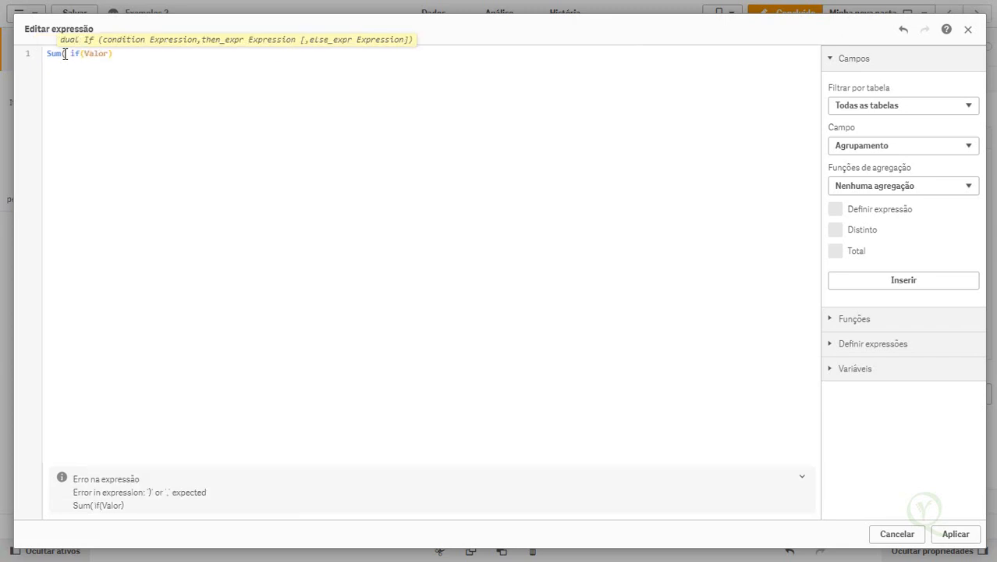
{"action": "type", "text": "Super"}
{"action": "key", "text": "Return"}
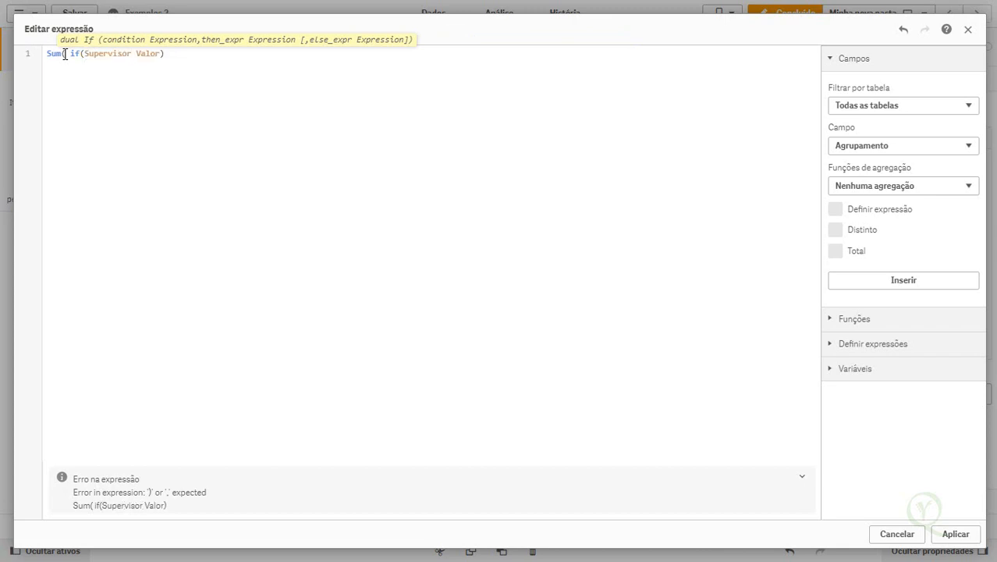
{"action": "type", "text": "=''"}
{"action": "type", "text": "zzz"}
{"action": "type", "text": ",0,1"}
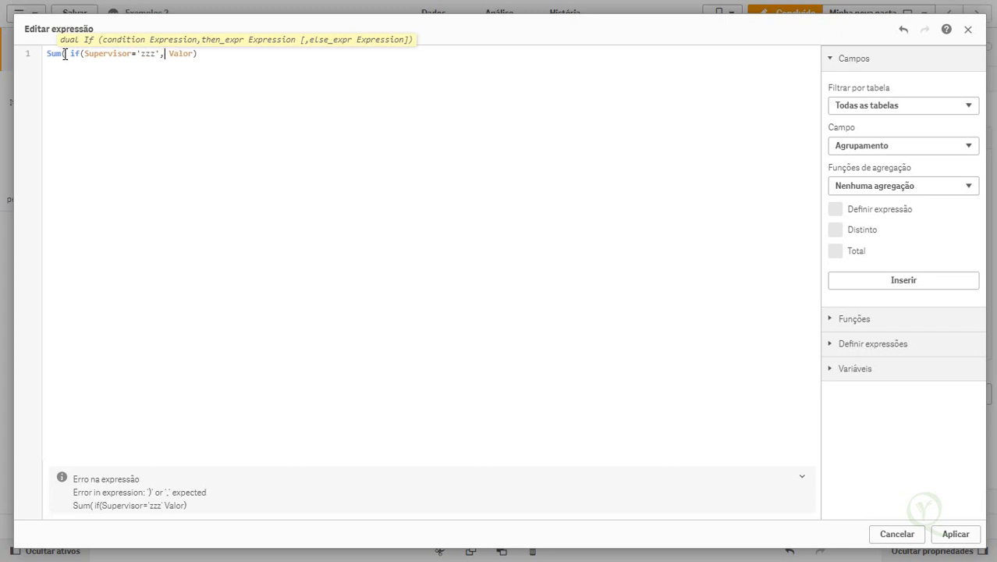
{"action": "type", "text": ")"}
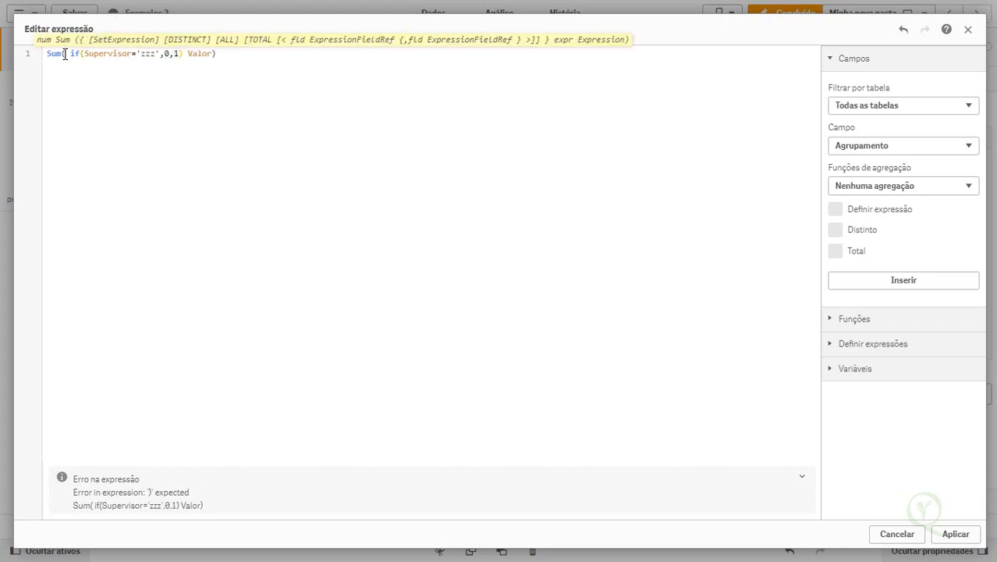
{"action": "type", "text": "*"}
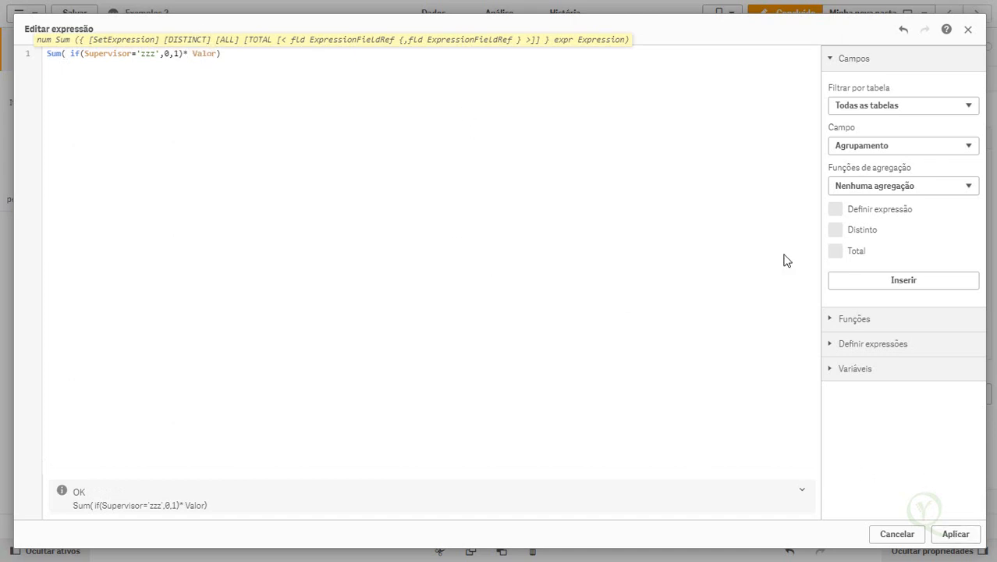
{"action": "left_click", "coordinate": [957, 533]}
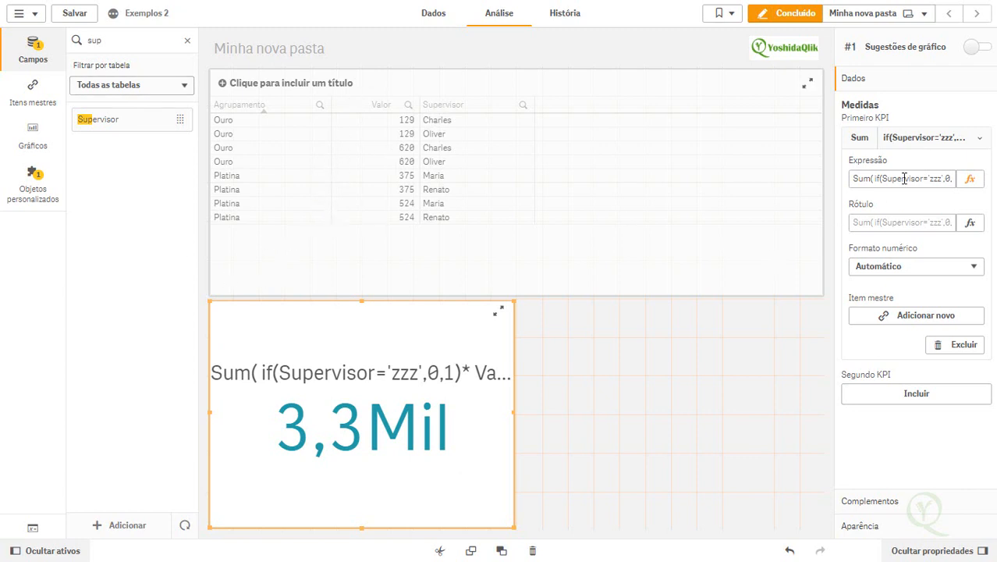
- Remove the if condition and multiplication from the KPI measure, leaving Sum( Valor), and apply it
{"action": "left_click", "coordinate": [970, 179]}
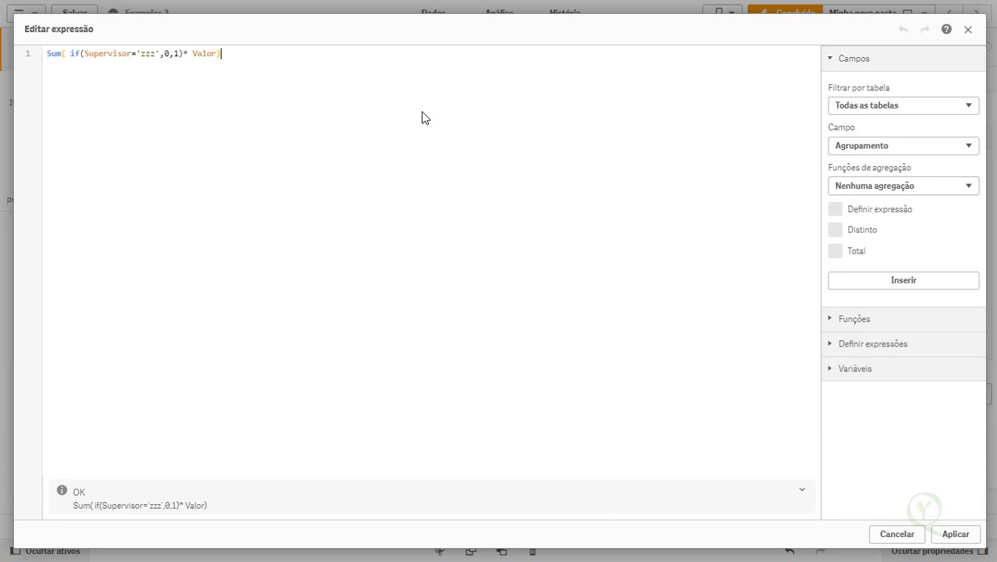
{"action": "left_click", "coordinate": [193, 54]}
{"action": "left_click_drag", "start_coordinate": [187, 54], "coordinate": [73, 56]}
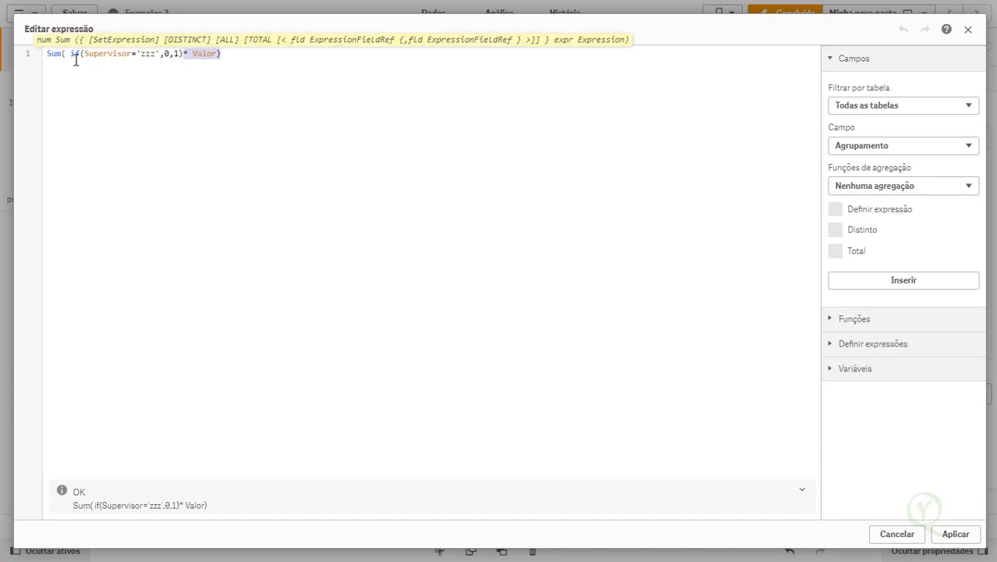
{"action": "key", "text": "Delete"}
{"action": "key", "text": "Delete"}
{"action": "key", "text": "Delete"}
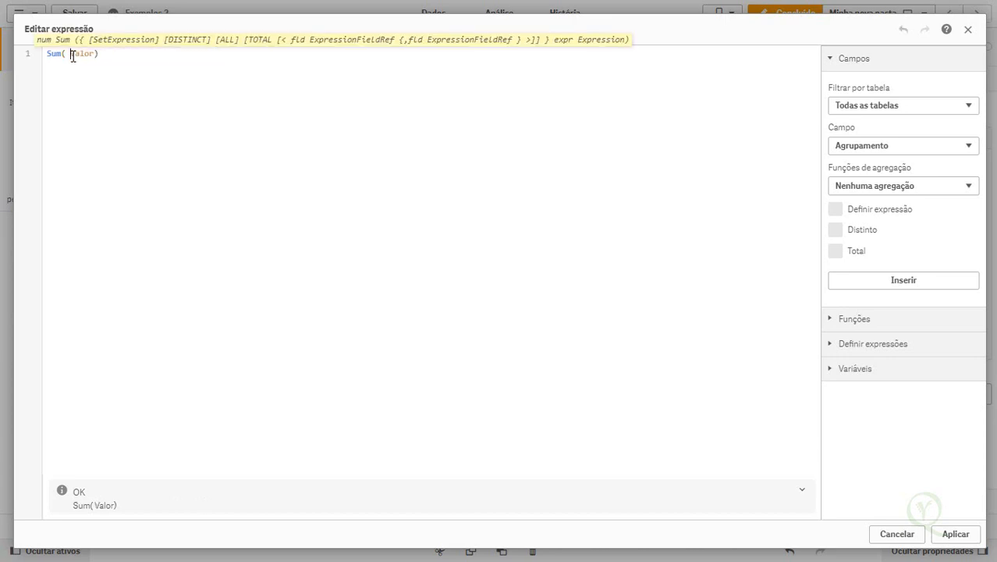
{"action": "left_click", "coordinate": [954, 536]}
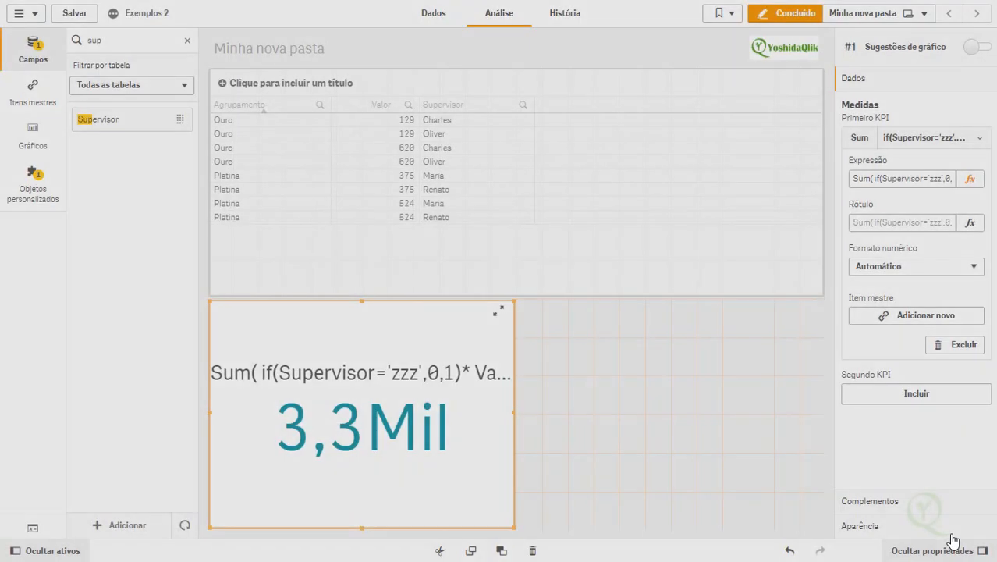
- Finish editing the sheet and filter the Supervisor column to the two supervisors of the Platina group
{"action": "left_click", "coordinate": [789, 14]}
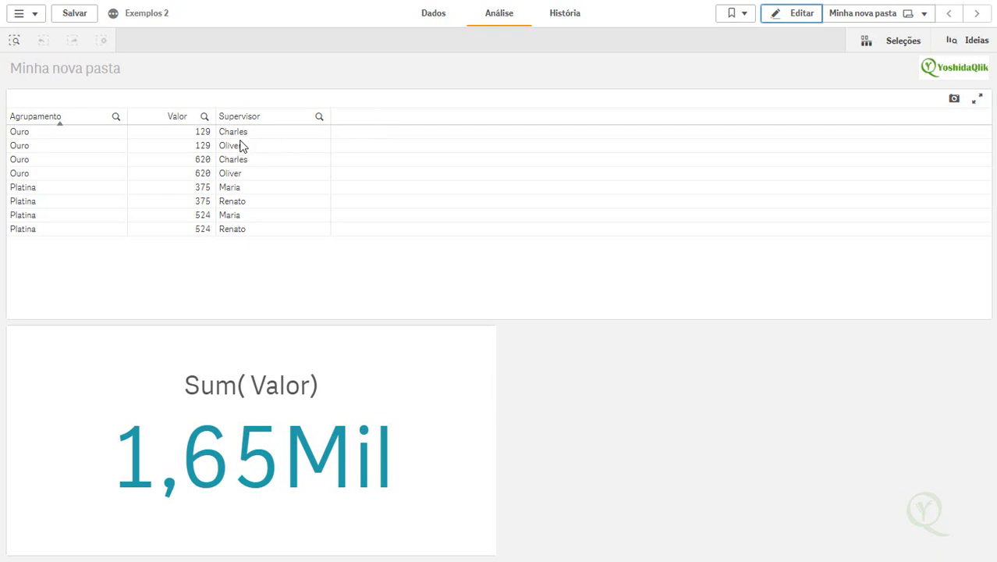
{"action": "left_click_drag", "start_coordinate": [259, 188], "coordinate": [262, 200]}
{"action": "left_click", "coordinate": [262, 201]}
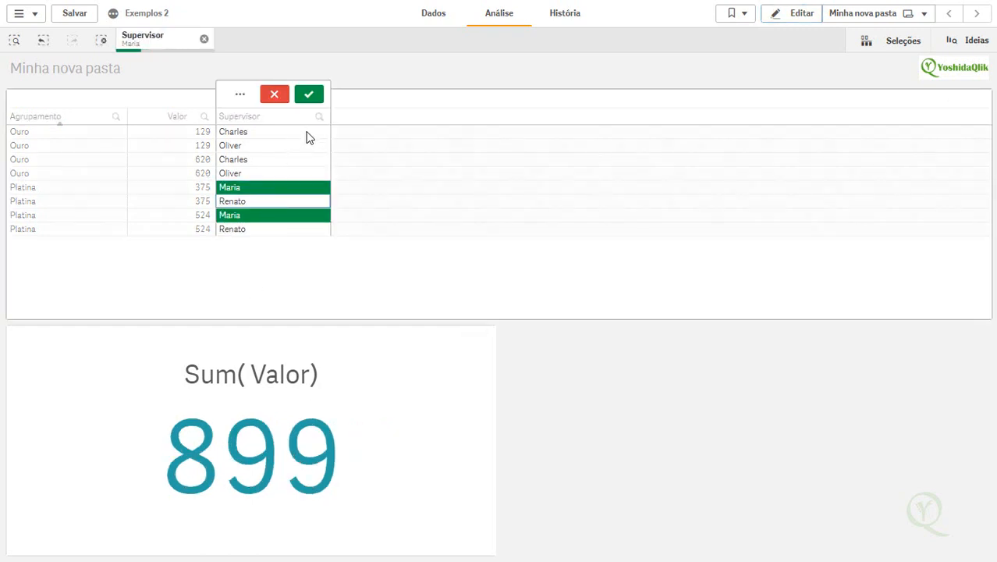
{"action": "left_click", "coordinate": [259, 205]}
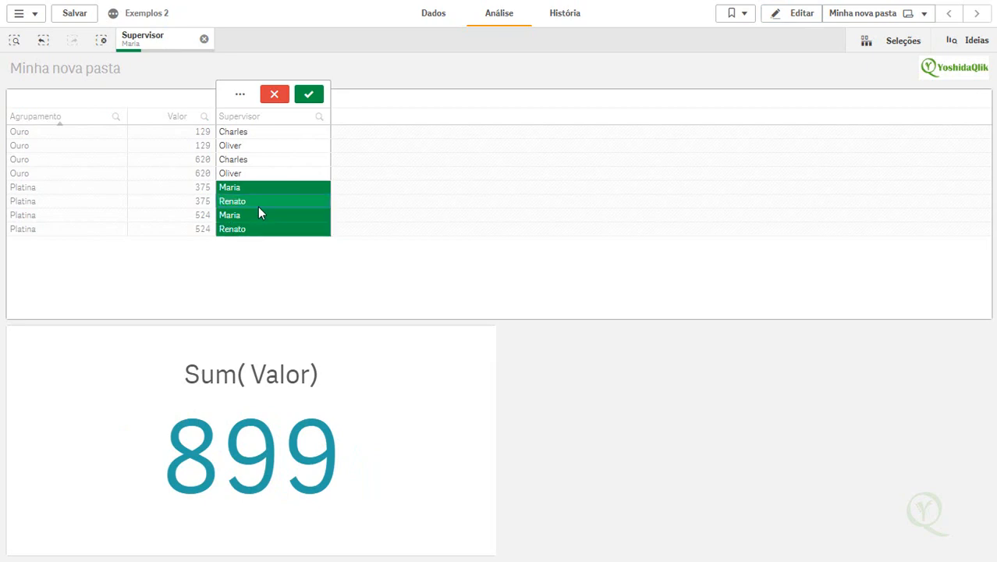
{"action": "left_click", "coordinate": [318, 97]}
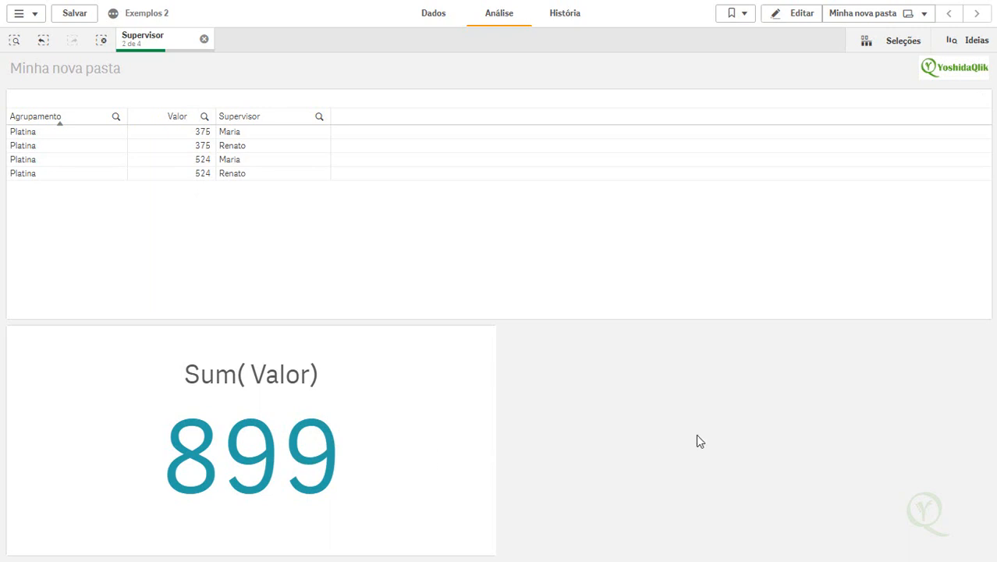
- In the load script's Ligações section, replace the Inner Keep(Tabela1) prefix with the label Tabela2: and add a blank line above it
{"action": "left_click", "coordinate": [436, 13]}
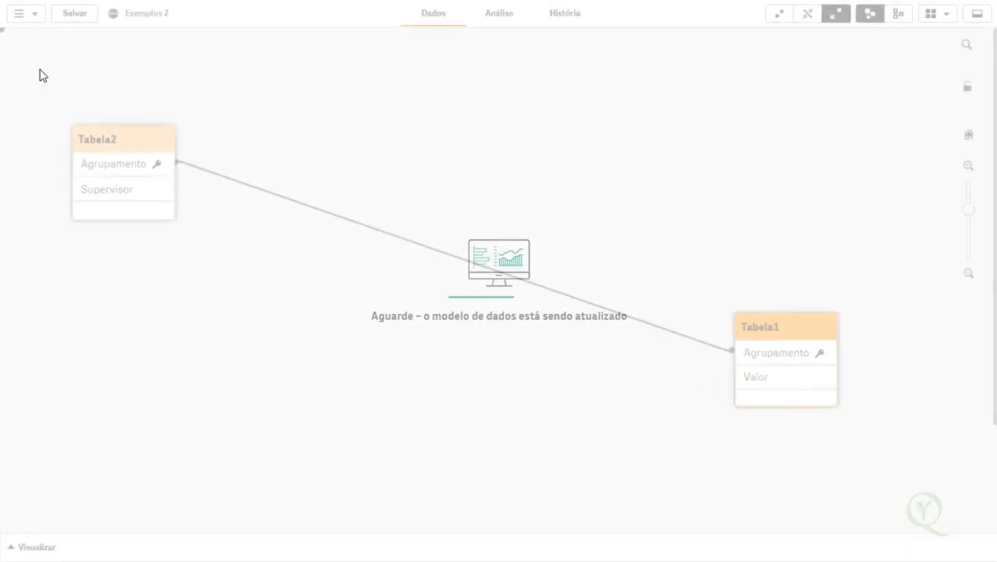
{"action": "left_click", "coordinate": [26, 17]}
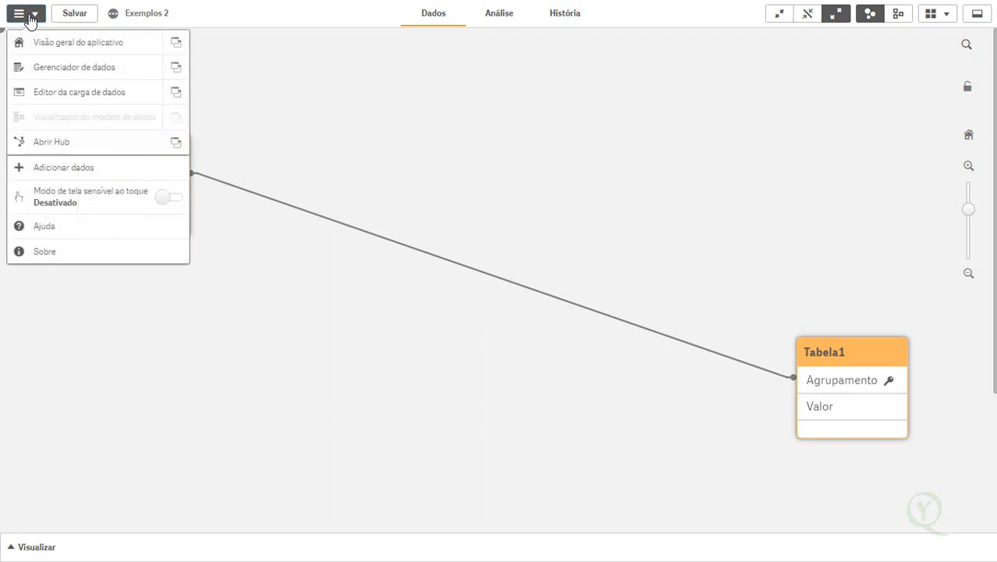
{"action": "left_click", "coordinate": [78, 95]}
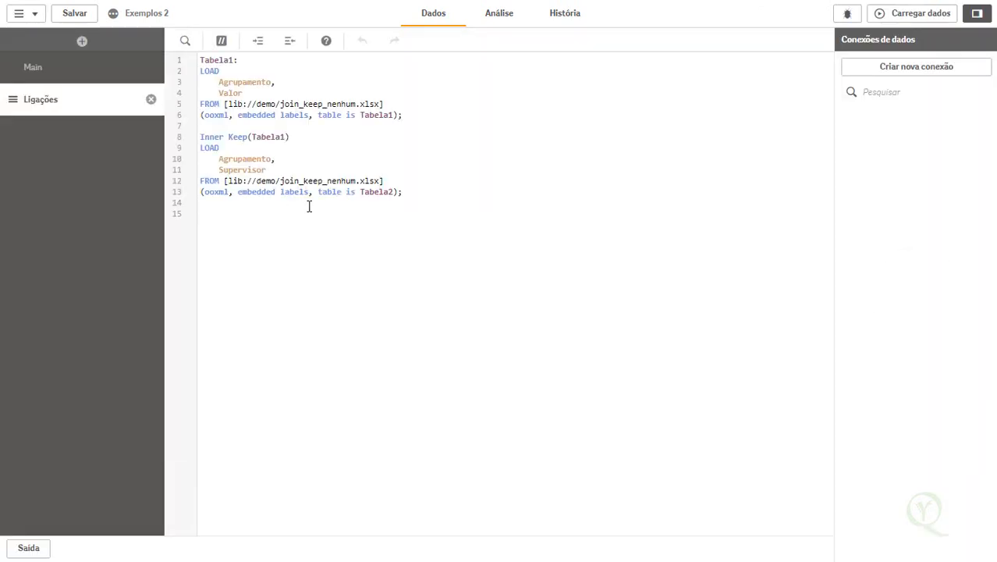
{"action": "left_click", "coordinate": [304, 136]}
{"action": "key", "text": "shift+Home"}
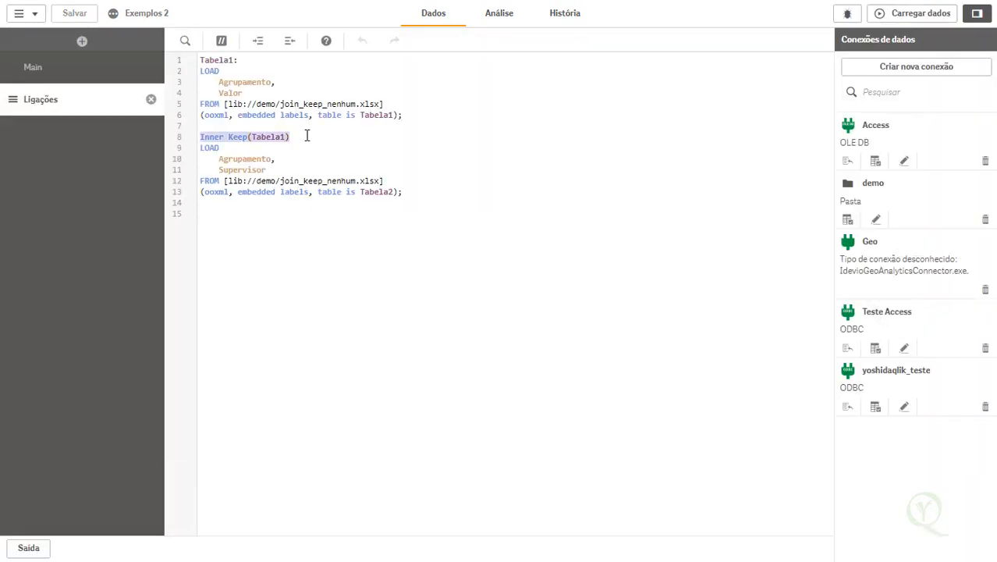
{"action": "type", "text": "Tabela2:"}
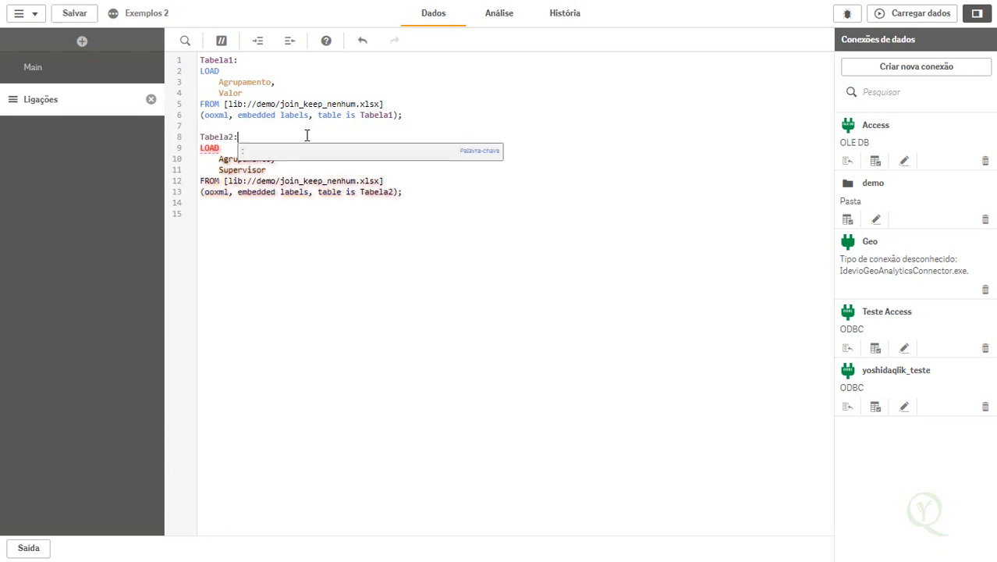
{"action": "key", "text": "Home"}
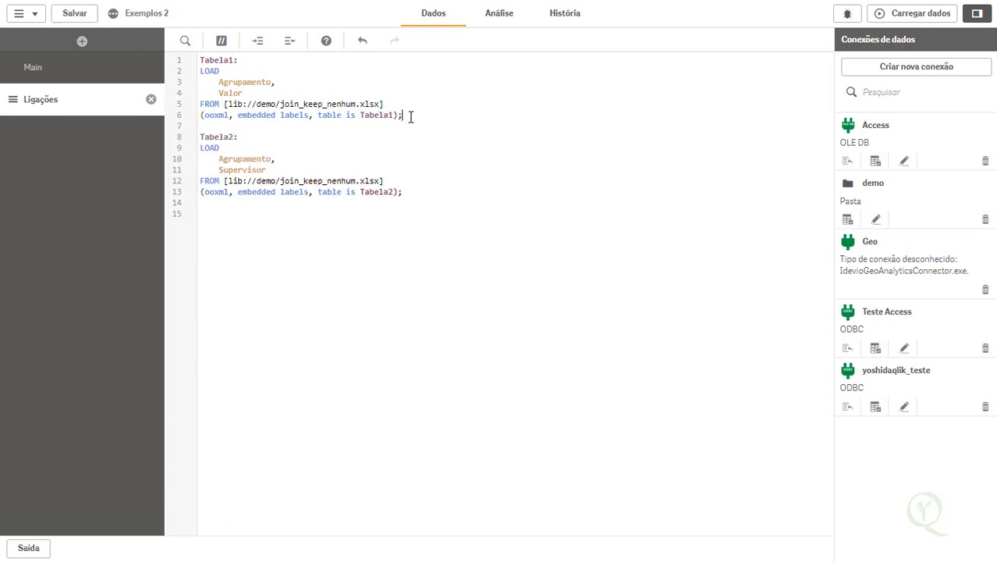
{"action": "key", "text": "Return"}
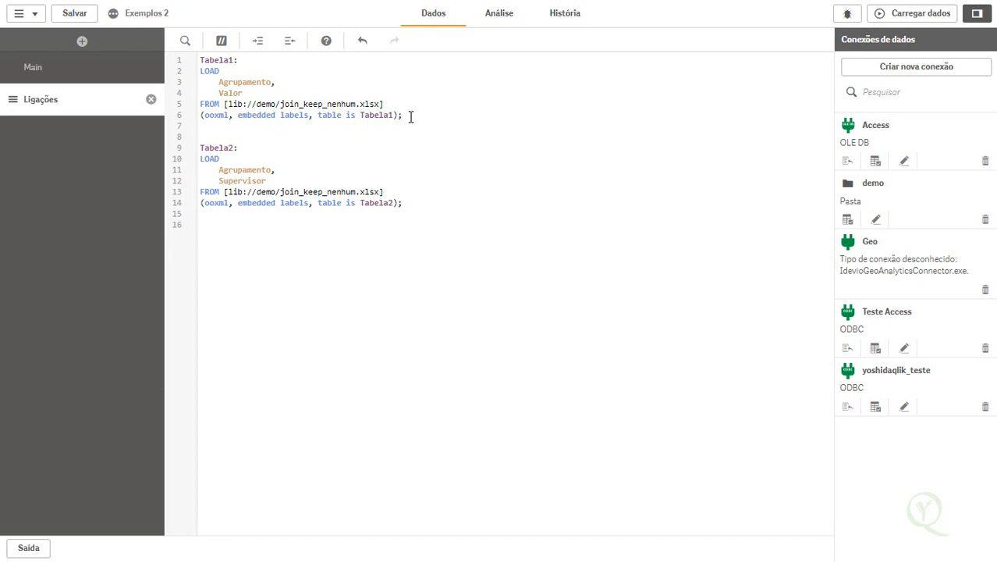
- Reload the data with the edited script and view the resulting data model
{"action": "left_click", "coordinate": [899, 14]}
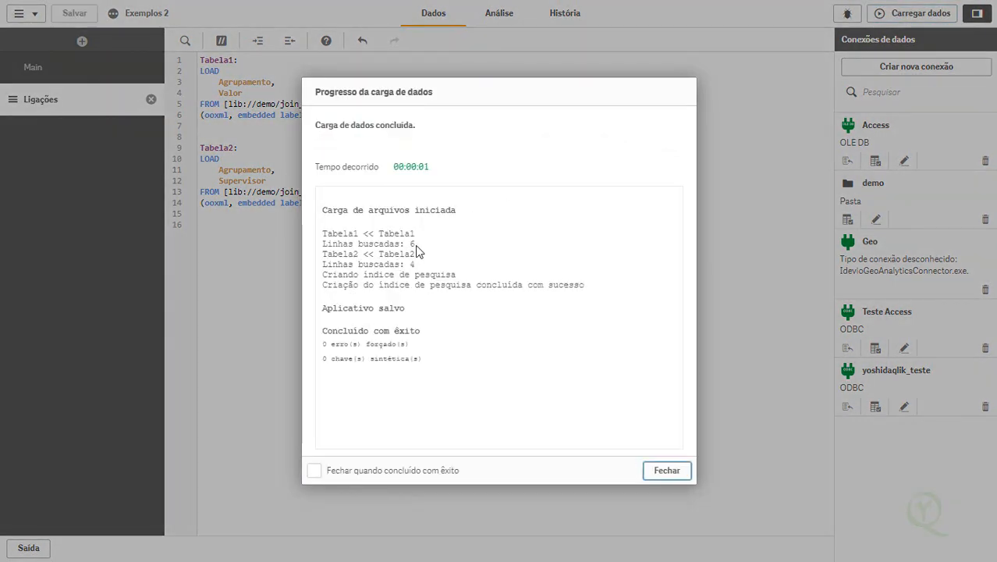
{"action": "left_click", "coordinate": [668, 470]}
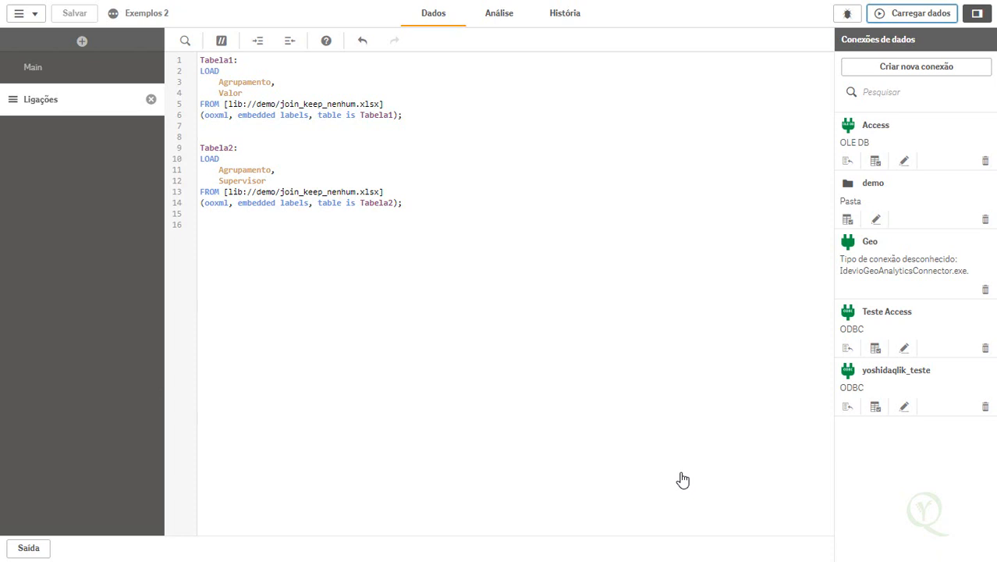
{"action": "left_click", "coordinate": [29, 23]}
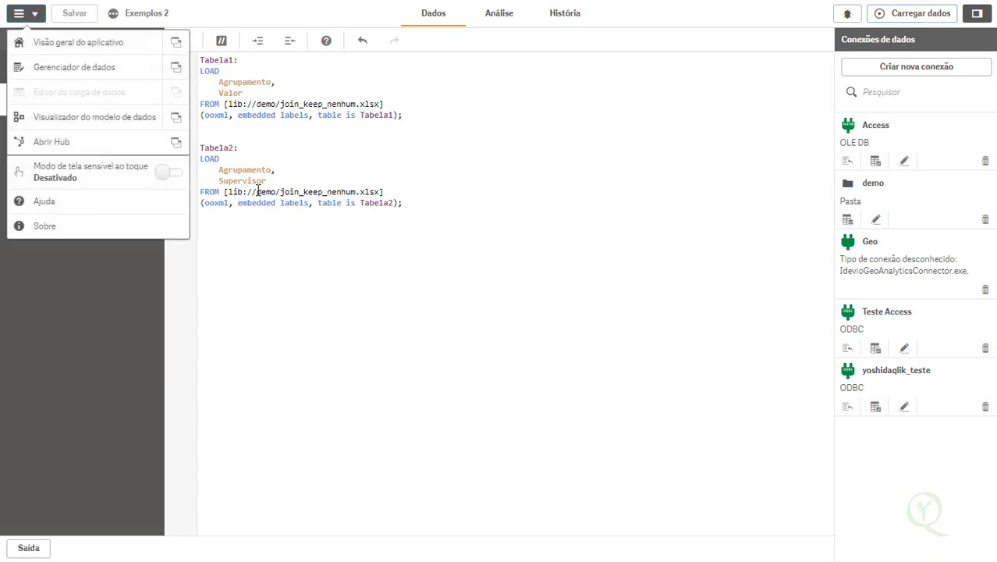
{"action": "left_click", "coordinate": [105, 122]}
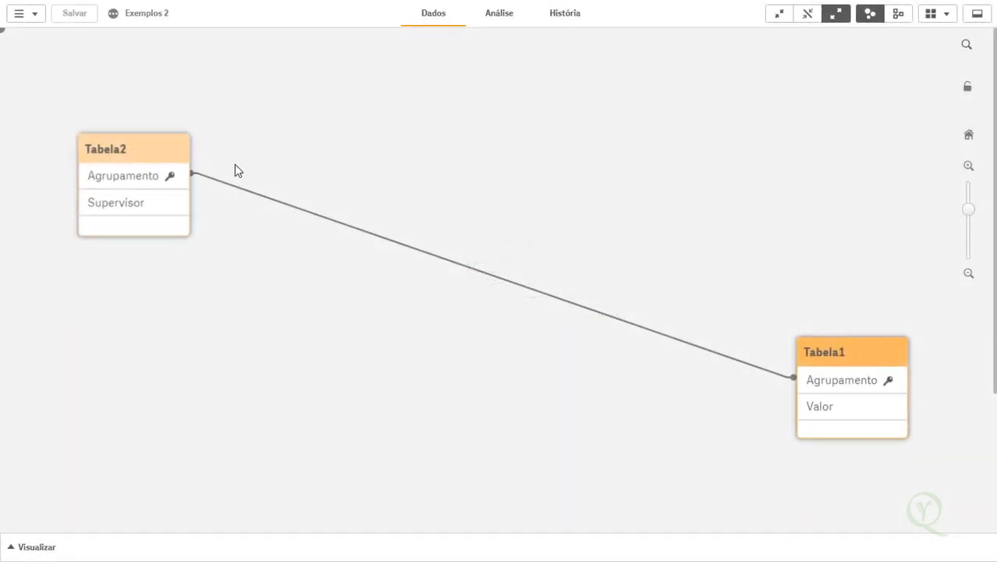
- Return to the analysis sheet and clear the Supervisor selection
{"action": "left_click", "coordinate": [503, 9]}
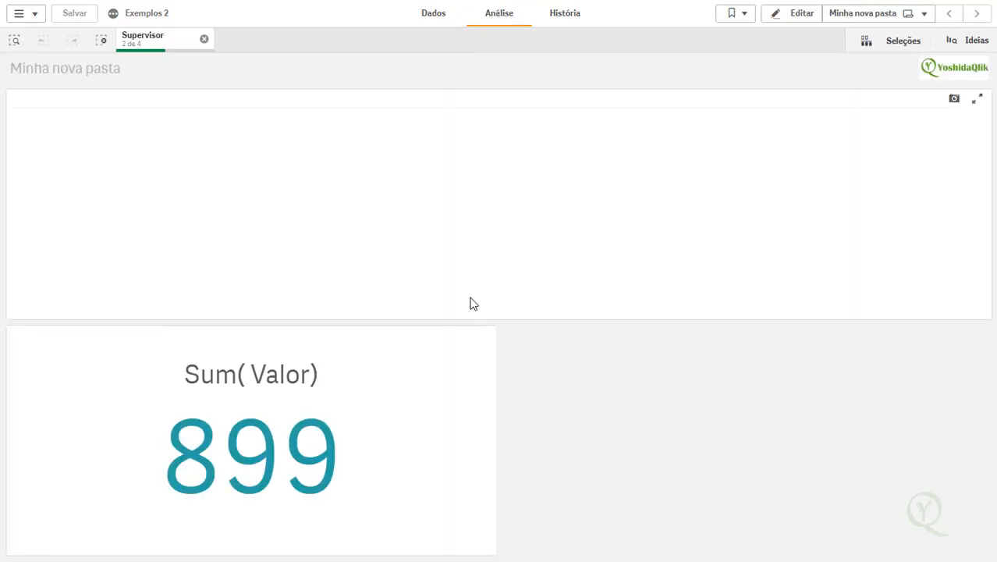
{"action": "left_click", "coordinate": [788, 15]}
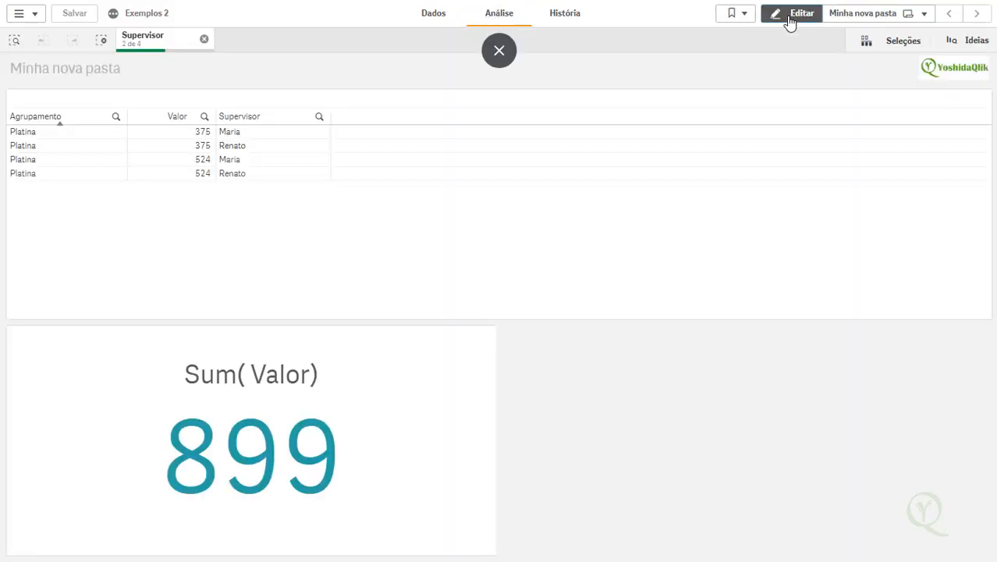
{"action": "left_click", "coordinate": [787, 13]}
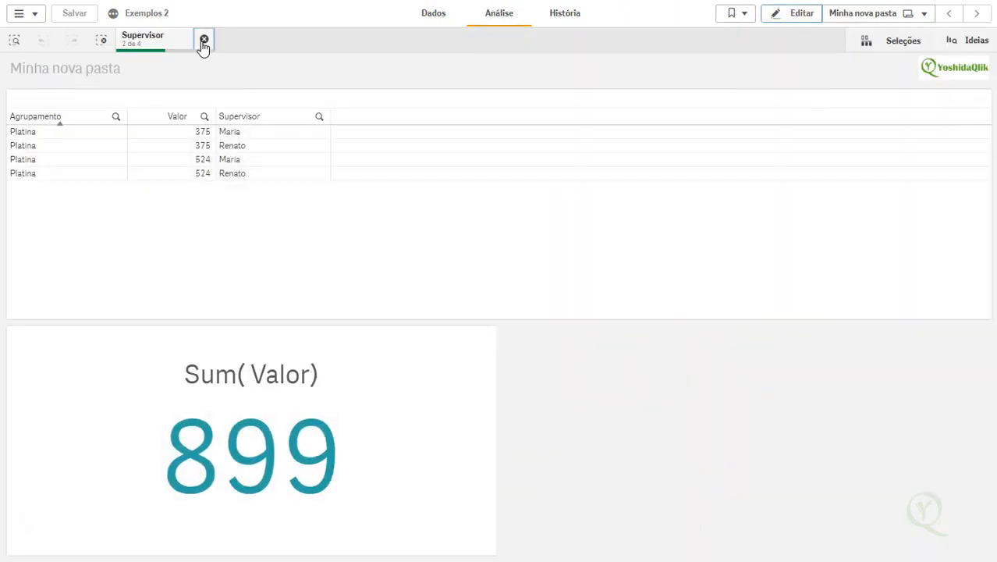
{"action": "left_click", "coordinate": [204, 39]}
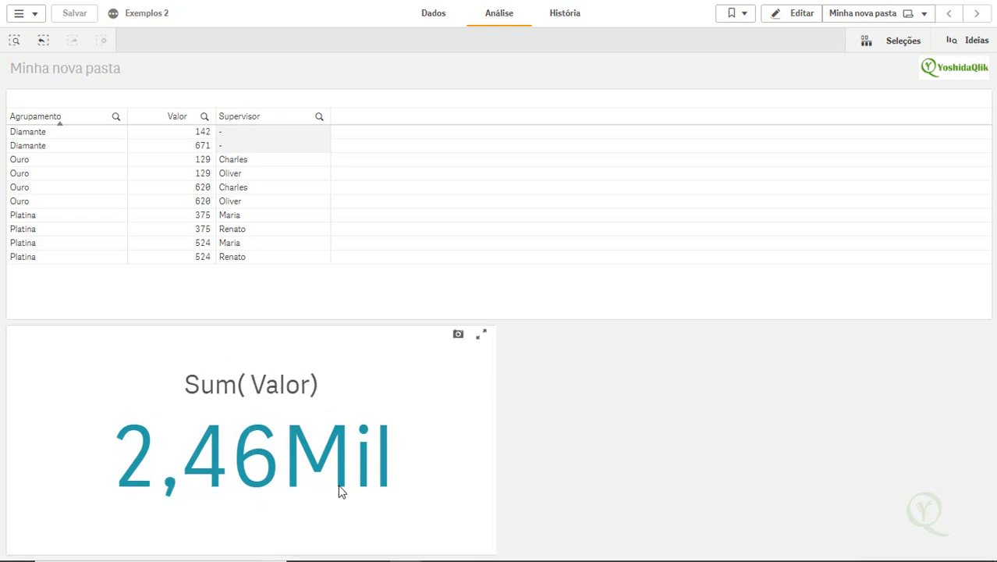
- Switch to the join_keep_nenhum.xlsx workbook in Excel, check the sum of the Valor column on Tabela1, and return to Qlik Sense
{"action": "key", "text": "alt+Tab"}
{"action": "key", "text": "Right"}
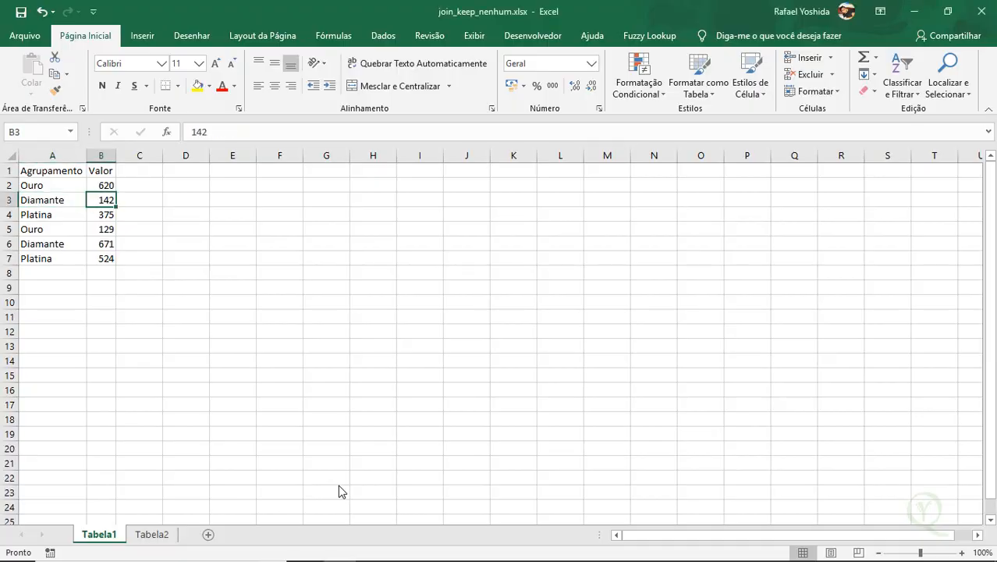
{"action": "key", "text": "Up"}
{"action": "key", "text": "ctrl+shift+Down"}
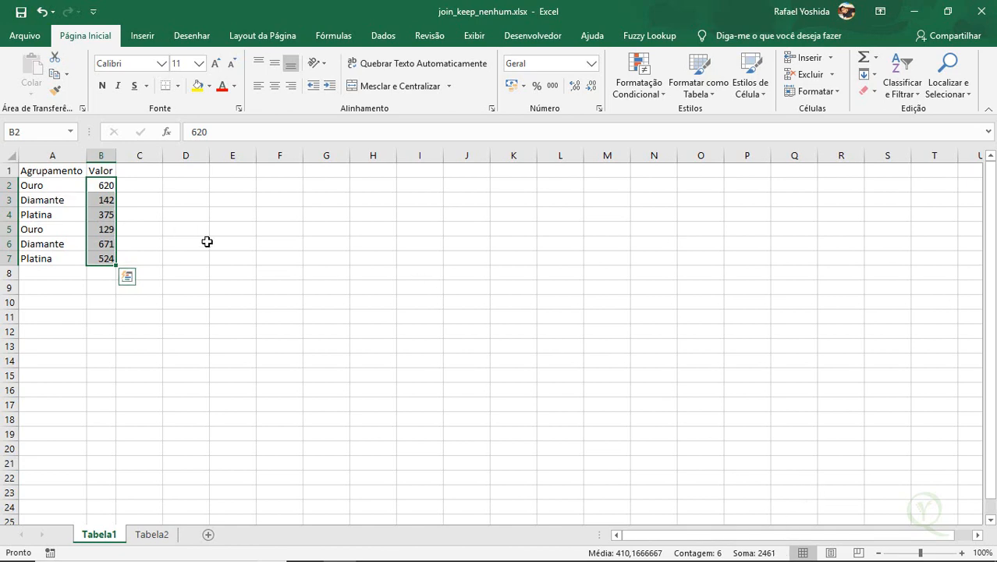
{"action": "key", "text": "alt+Tab"}
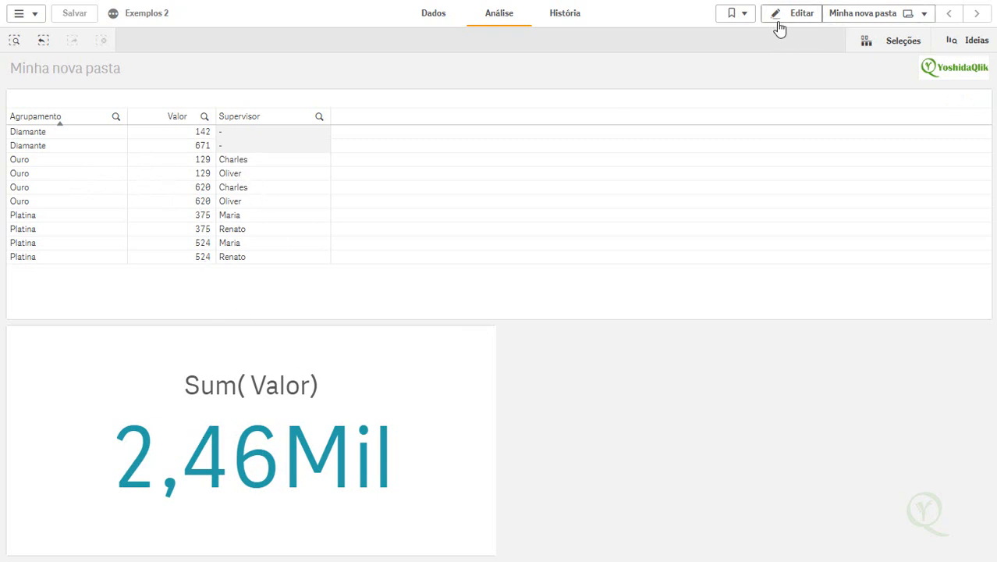
- Check Sum( Valor) with the first Ouro supervisor selected and with the Ouro Agrupamento selected, clearing each selection
{"action": "left_click", "coordinate": [279, 187]}
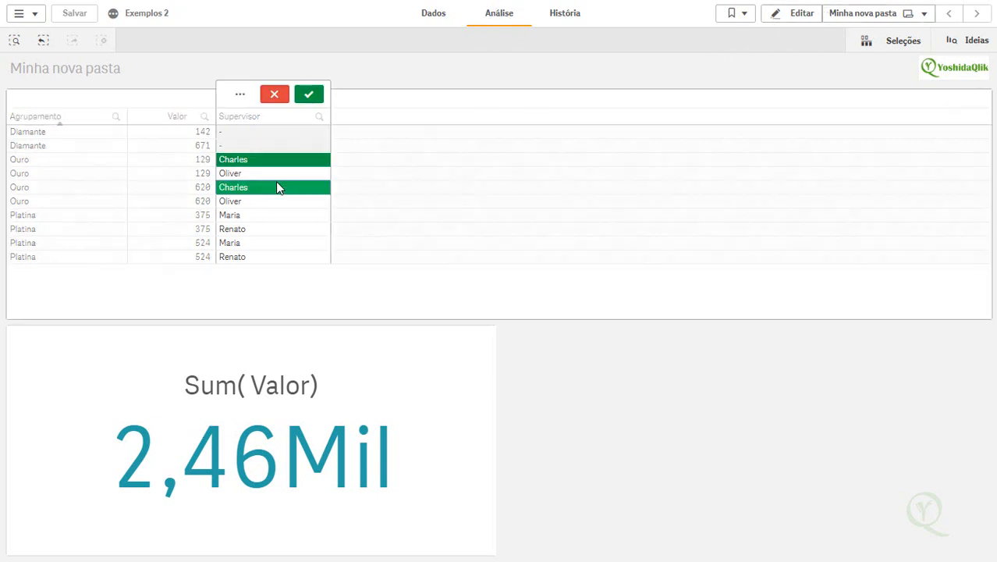
{"action": "left_click", "coordinate": [313, 96]}
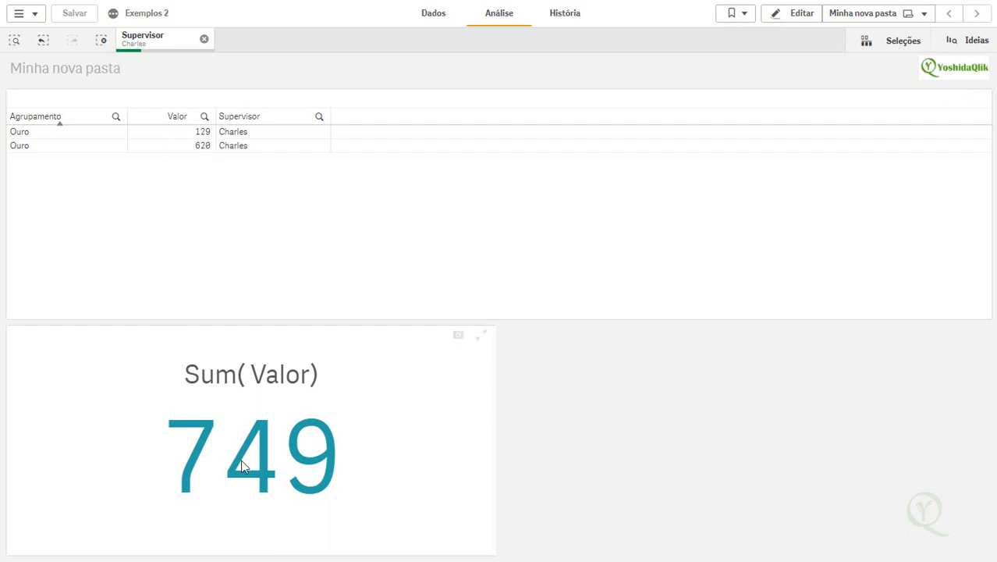
{"action": "left_click", "coordinate": [205, 39]}
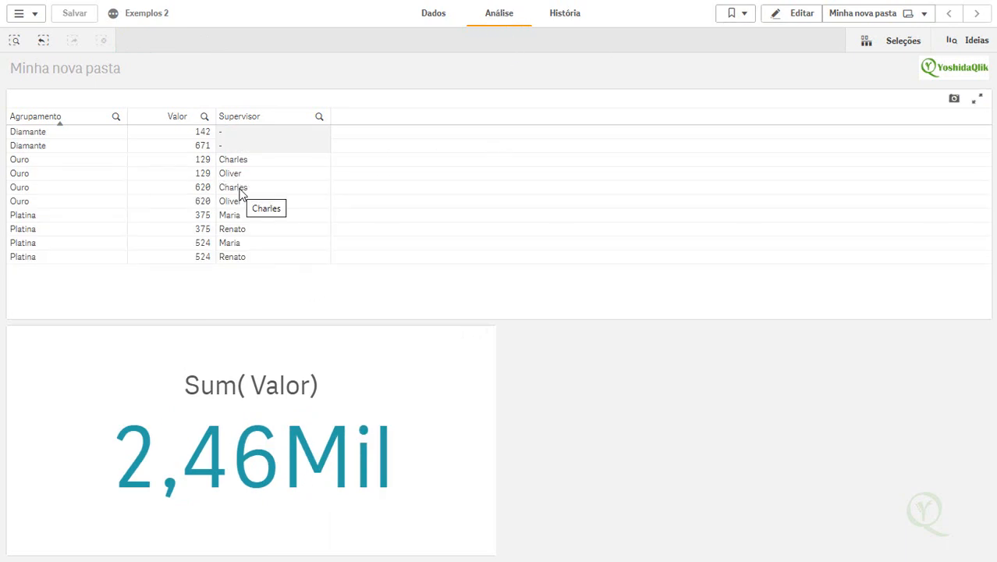
{"action": "left_click", "coordinate": [69, 174]}
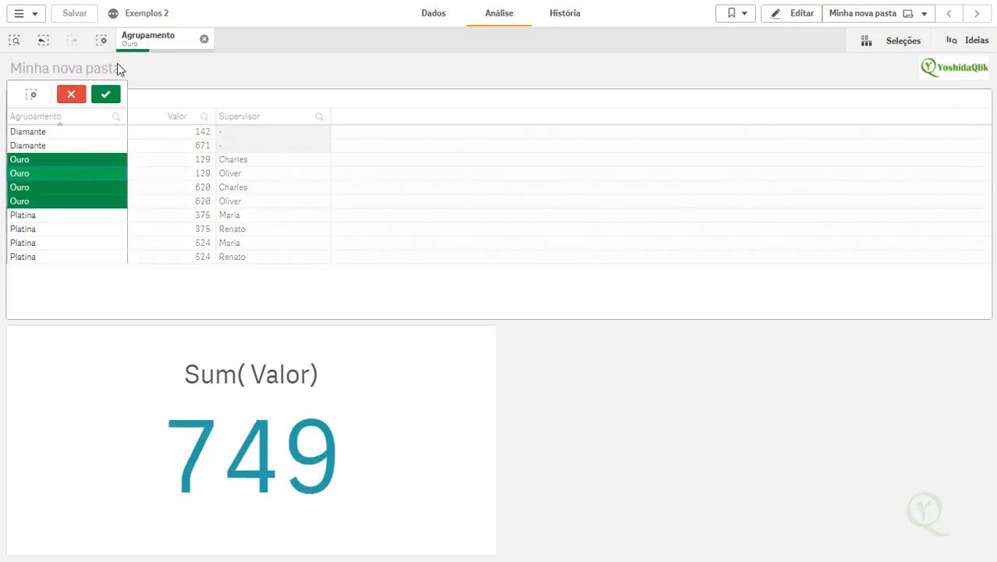
{"action": "left_click", "coordinate": [114, 95]}
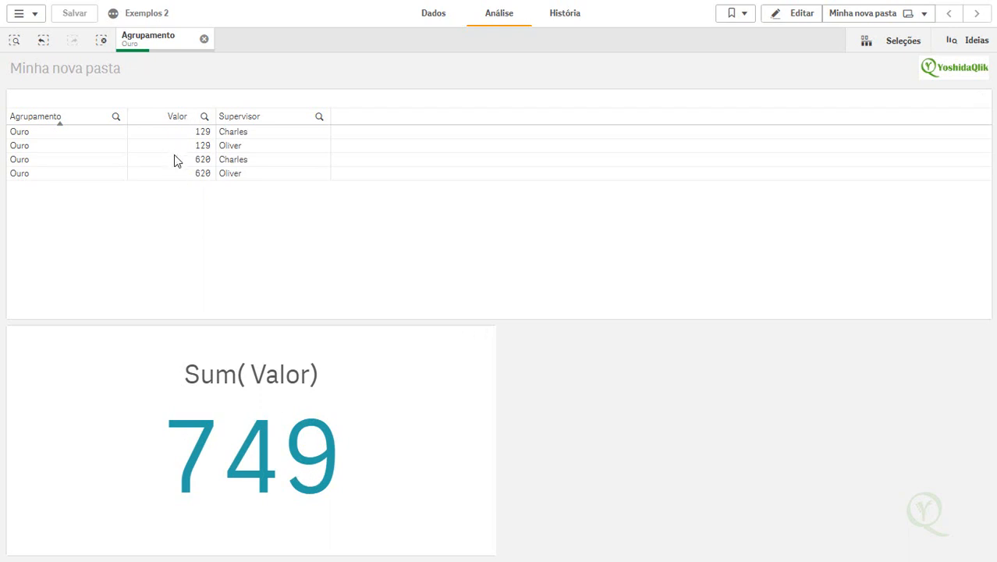
{"action": "left_click", "coordinate": [206, 41]}
- Edit the sheet, set the KPI measure expression to Sum(if(Supervisor='zzz',0,1)* Valor), and apply it
{"action": "left_click", "coordinate": [807, 12]}
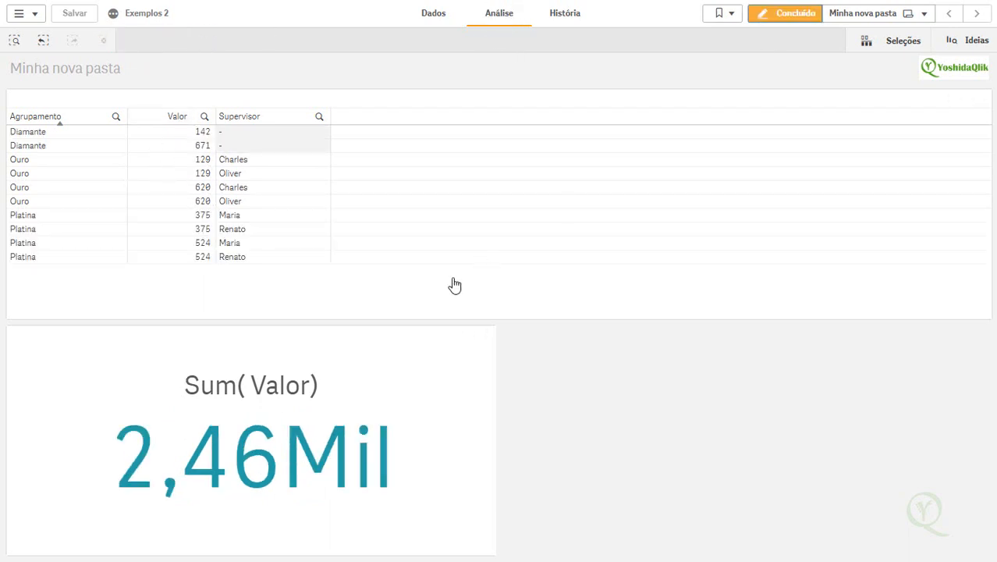
{"action": "left_click", "coordinate": [421, 392]}
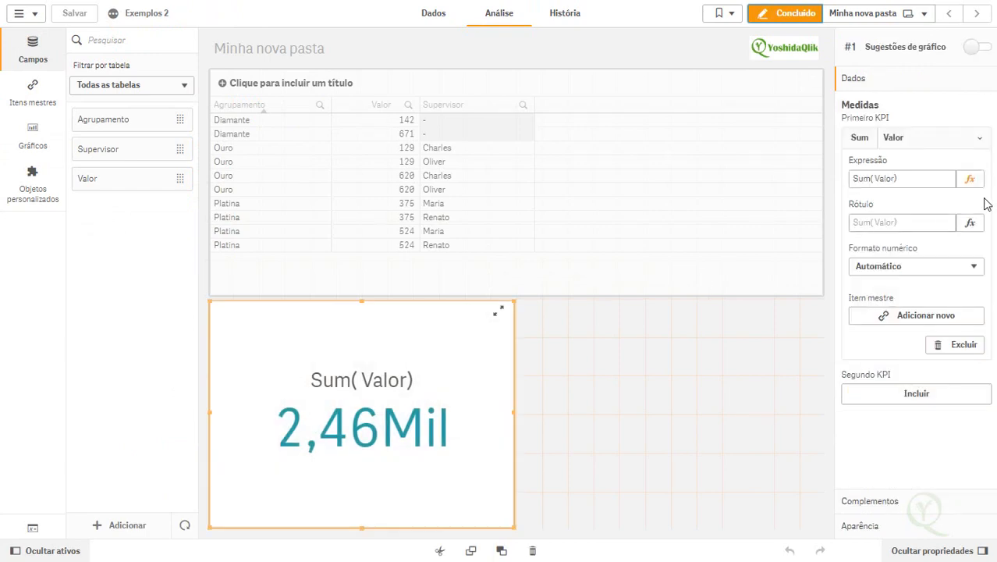
{"action": "left_click", "coordinate": [972, 183]}
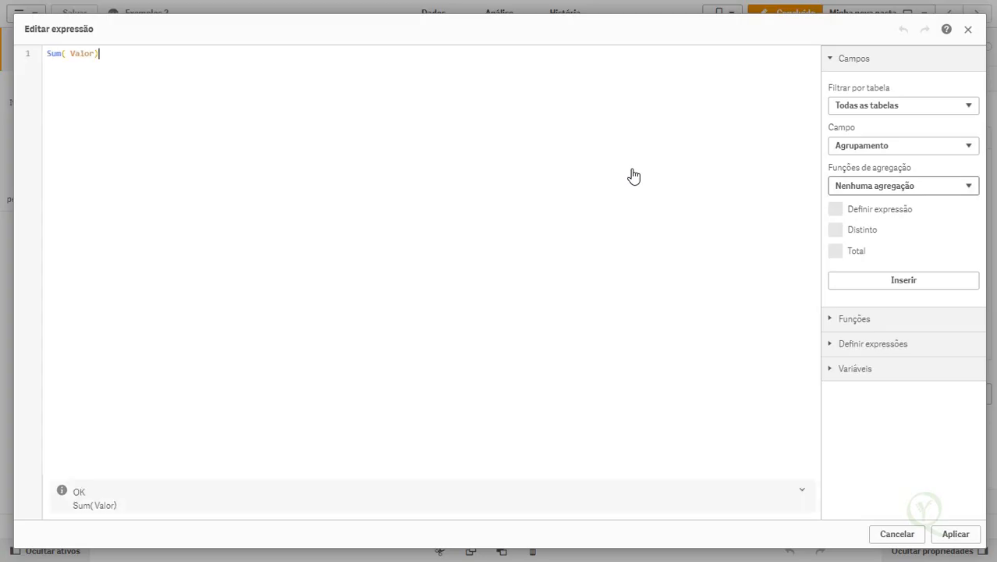
{"action": "left_click", "coordinate": [69, 53]}
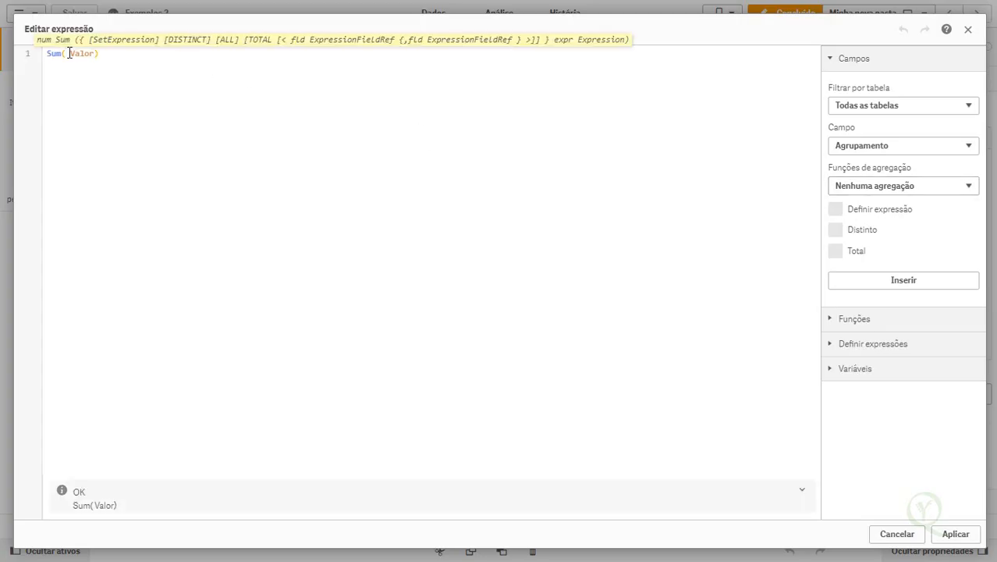
{"action": "type", "text": "if(supe"}
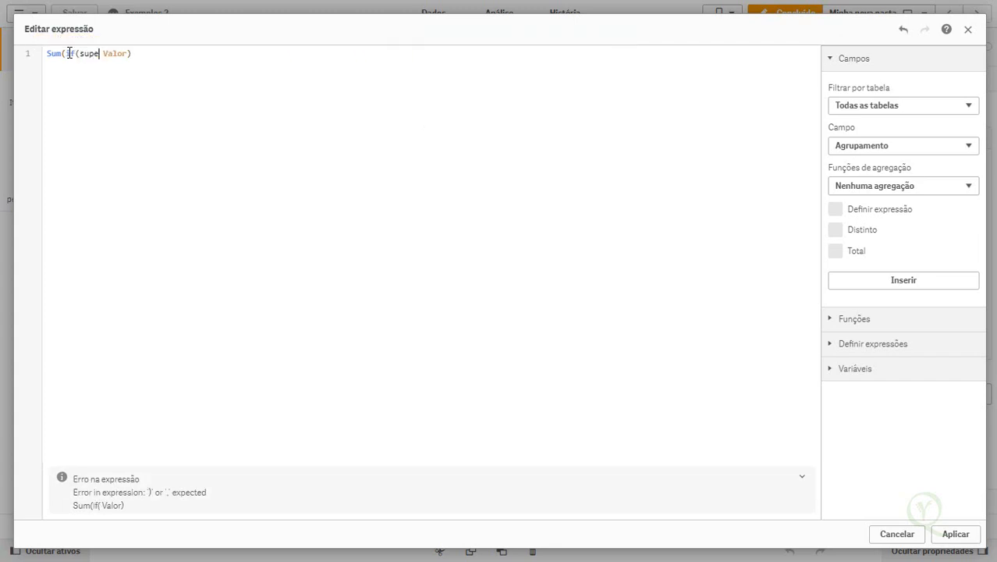
{"action": "key", "text": "Return"}
{"action": "type", "text": "='zzz'"}
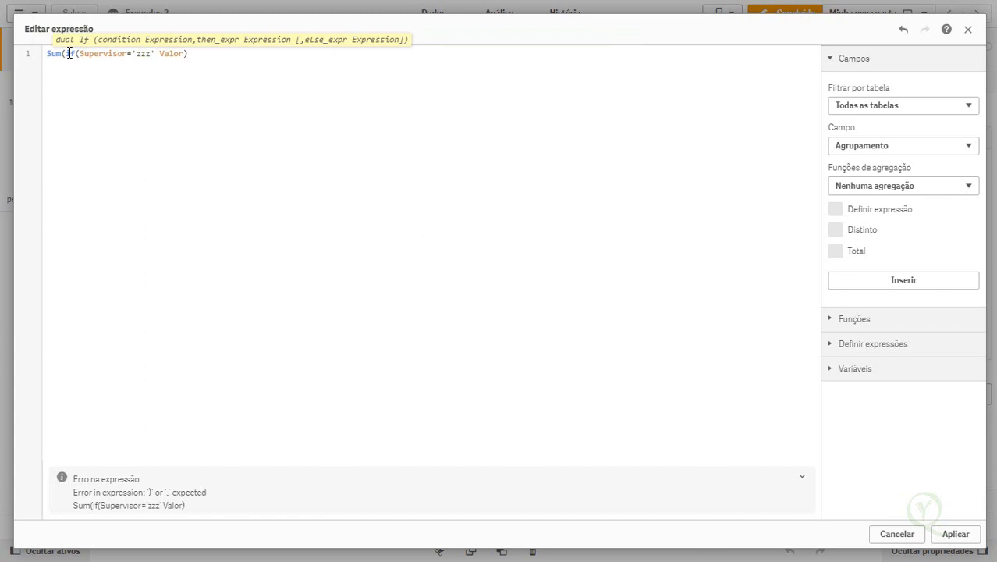
{"action": "type", "text": ",0,1)*"}
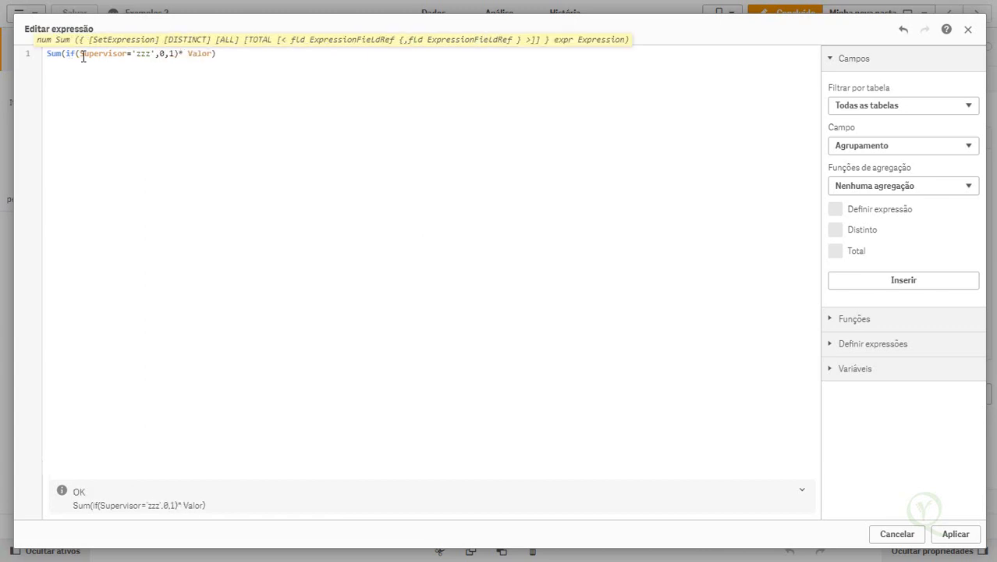
{"action": "double_click", "coordinate": [102, 58]}
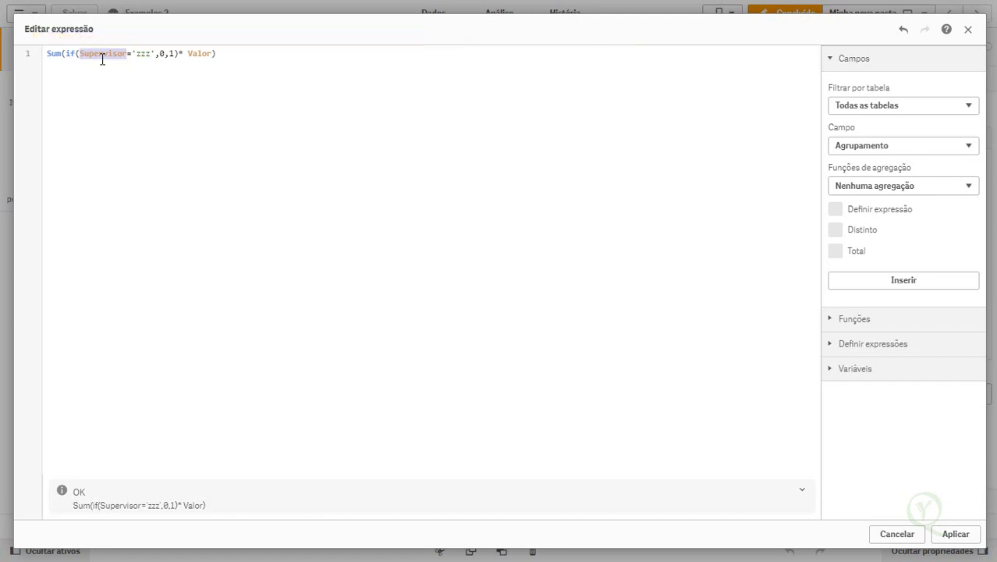
{"action": "double_click", "coordinate": [202, 53]}
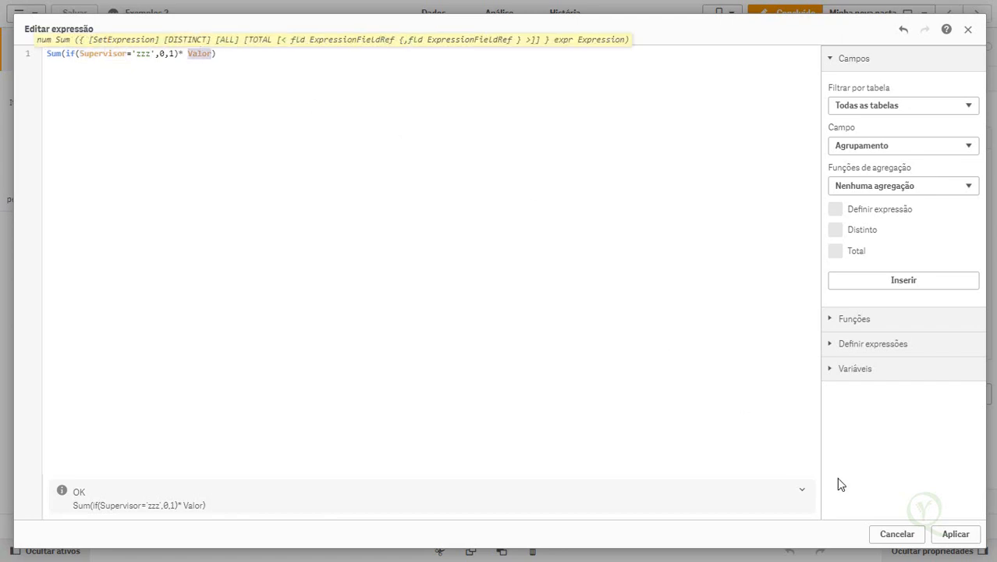
{"action": "left_click", "coordinate": [954, 536]}
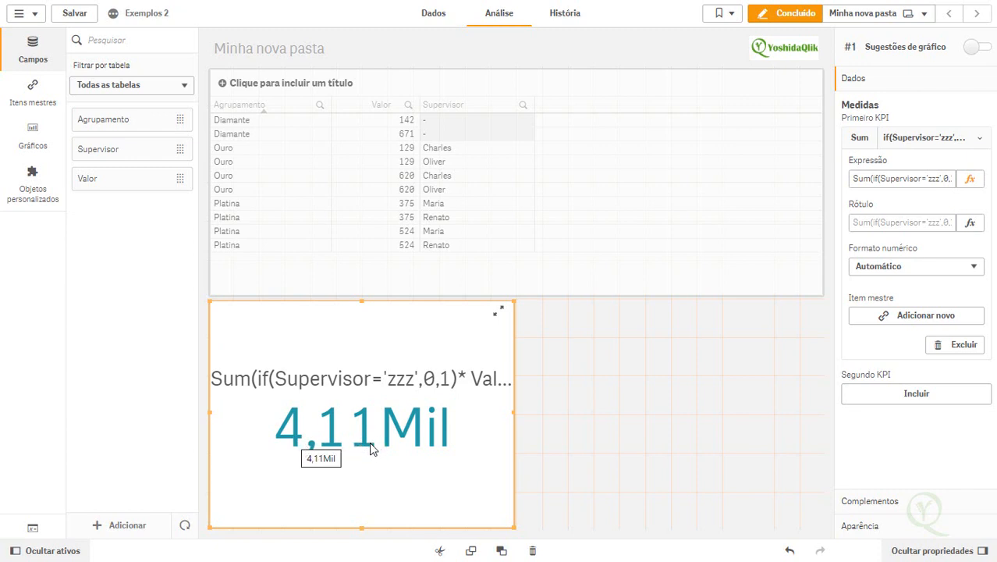
- Set the KPI measure's number format to Número
{"action": "left_click", "coordinate": [924, 273]}
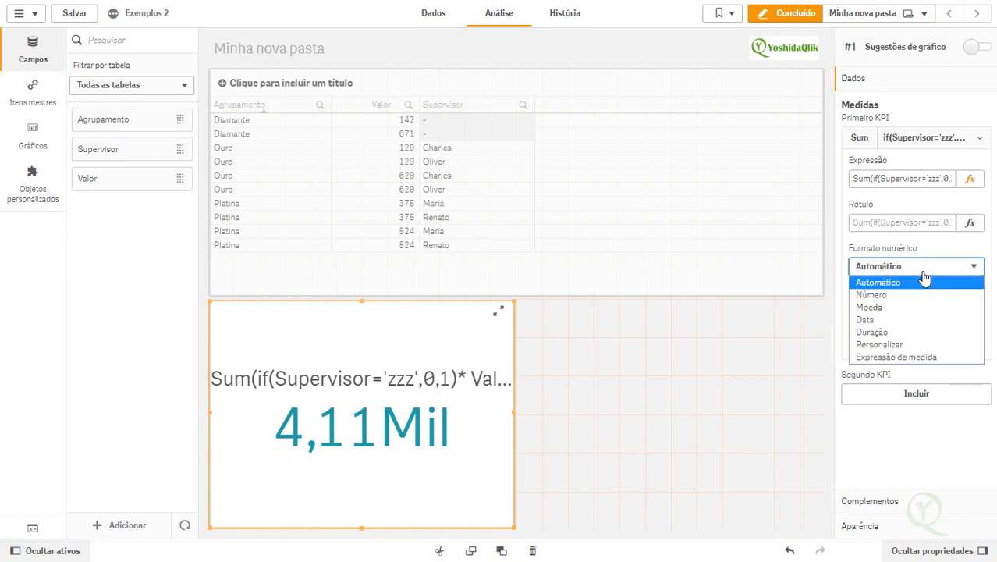
{"action": "left_click", "coordinate": [905, 297]}
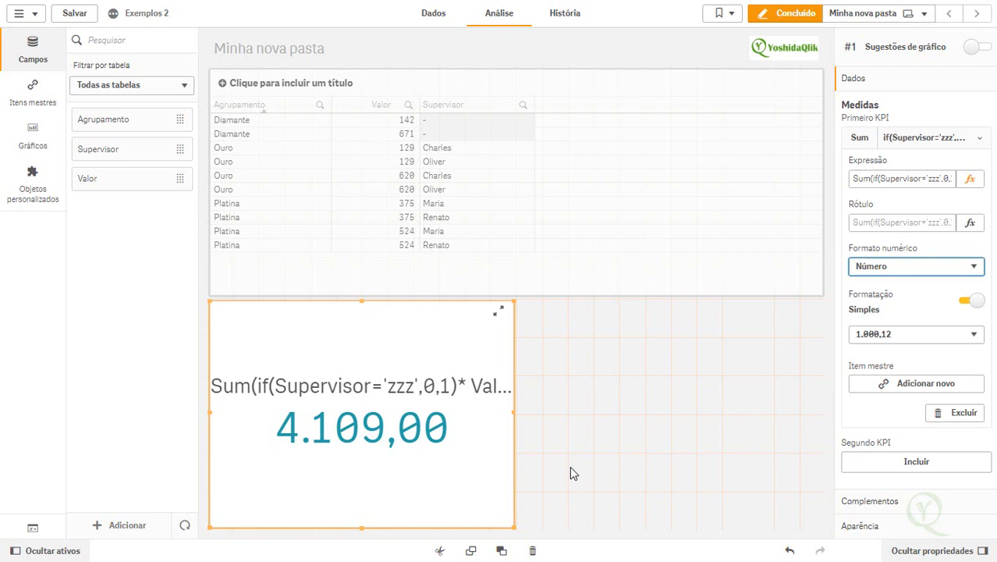
- Switch to the join_keep_nenhum.xlsx workbook in Excel, glance at Tabela2, and return to Tabela1
{"action": "key", "text": "alt+Tab"}
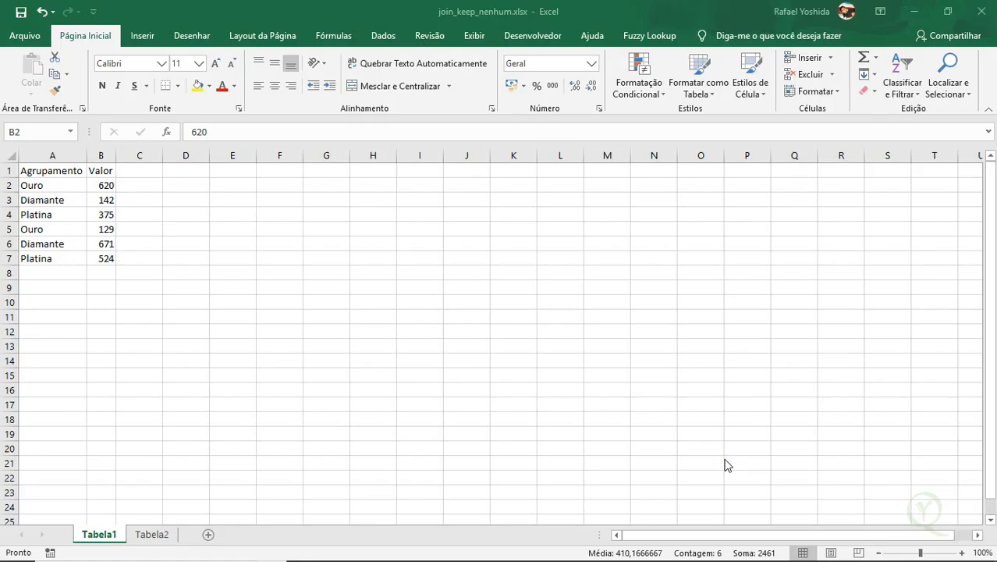
{"action": "key", "text": "ctrl+Page_Down"}
{"action": "key", "text": "ctrl+Page_Up"}
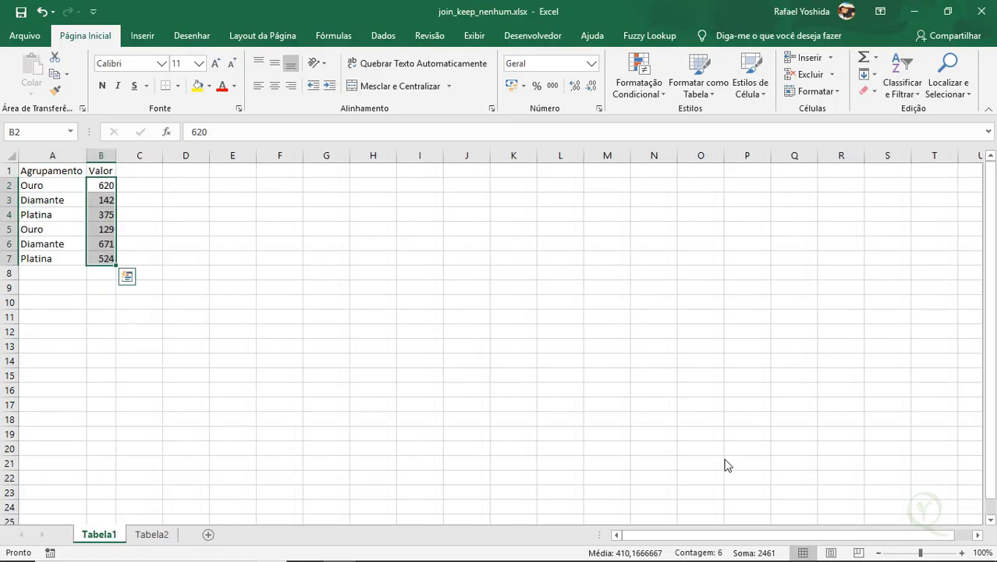
- Turn on filtering for the Tabela1 headers and sort the Agrupamento column in ascending order
{"action": "key", "text": "Up"}
{"action": "key", "text": "Down"}
{"action": "key", "text": "Down"}
{"action": "key", "text": "Down"}
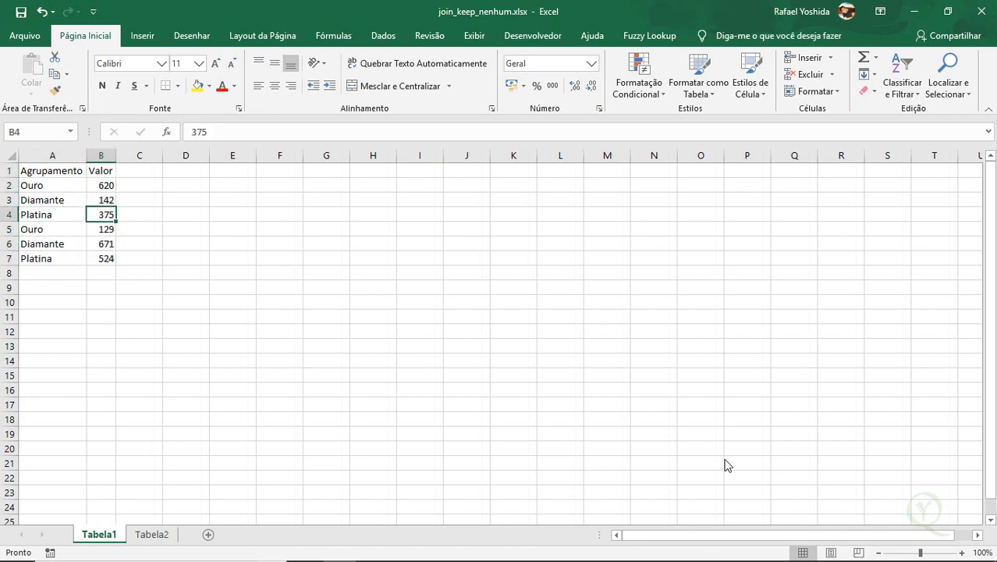
{"action": "key", "text": "Up"}
{"action": "key", "text": "Up"}
{"action": "key", "text": "Up"}
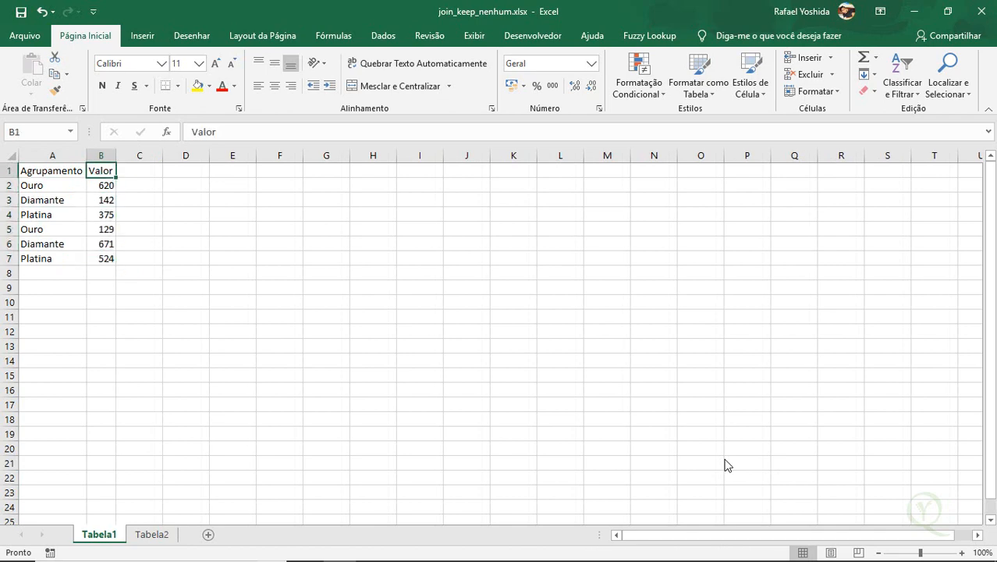
{"action": "key", "text": "alt+s"}
{"action": "key", "text": "t"}
{"action": "key", "text": "Left"}
{"action": "key", "text": "alt+Down"}
{"action": "key", "text": "Down"}
{"action": "key", "text": "Return"}
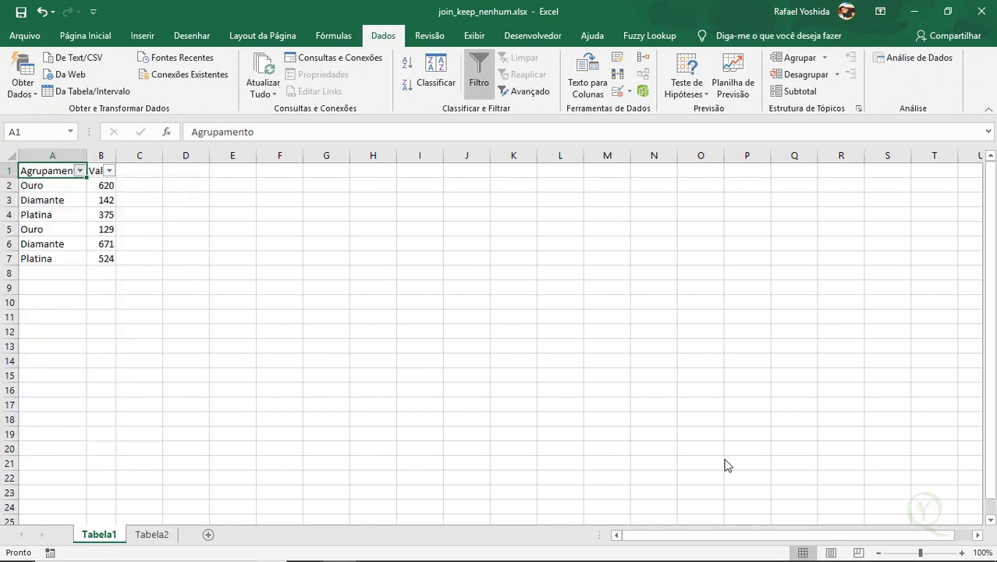
- Copy the Diamante and Ouro values from B2:B5 into C2:C5 on Tabela1
{"action": "key", "text": "Down"}
{"action": "key", "text": "Down"}
{"action": "key", "text": "Down"}
{"action": "key", "text": "Down"}
{"action": "key", "text": "Right"}
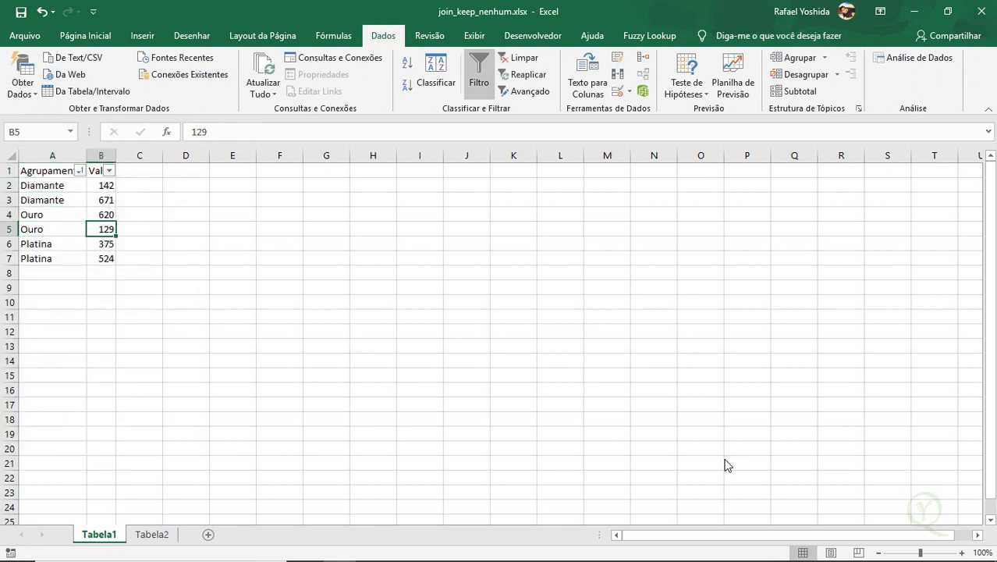
{"action": "key", "text": "shift+Up"}
{"action": "key", "text": "shift+Up"}
{"action": "key", "text": "shift+Up"}
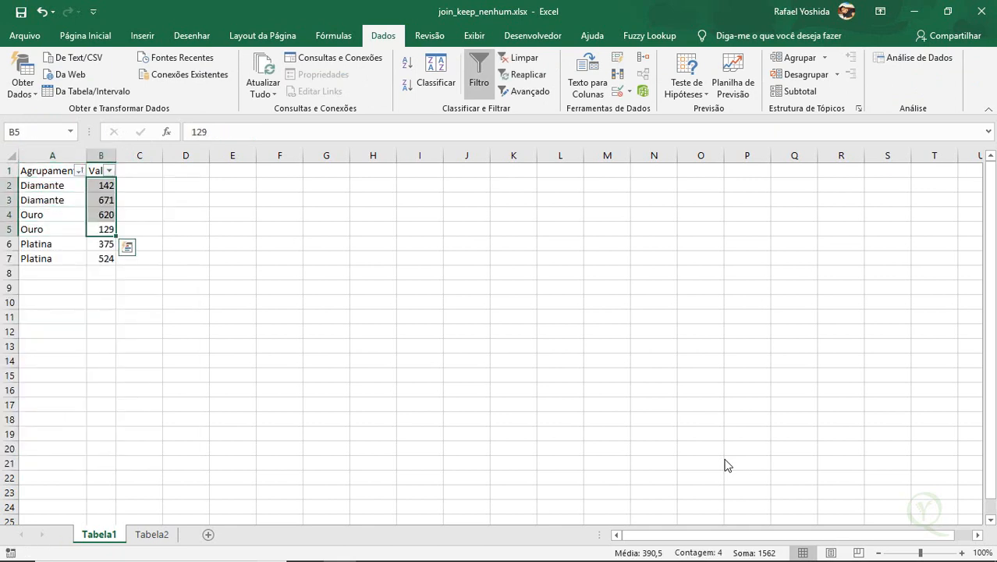
{"action": "key", "text": "ctrl+c"}
{"action": "key", "text": "Right"}
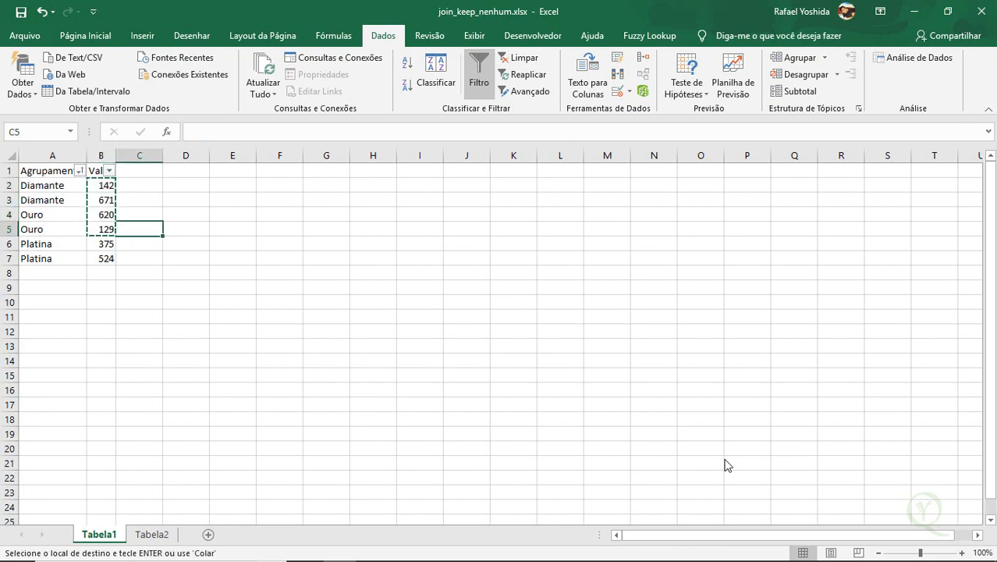
{"action": "key", "text": "Up"}
{"action": "key", "text": "Up"}
{"action": "key", "text": "Up"}
{"action": "key", "text": "ctrl+v"}
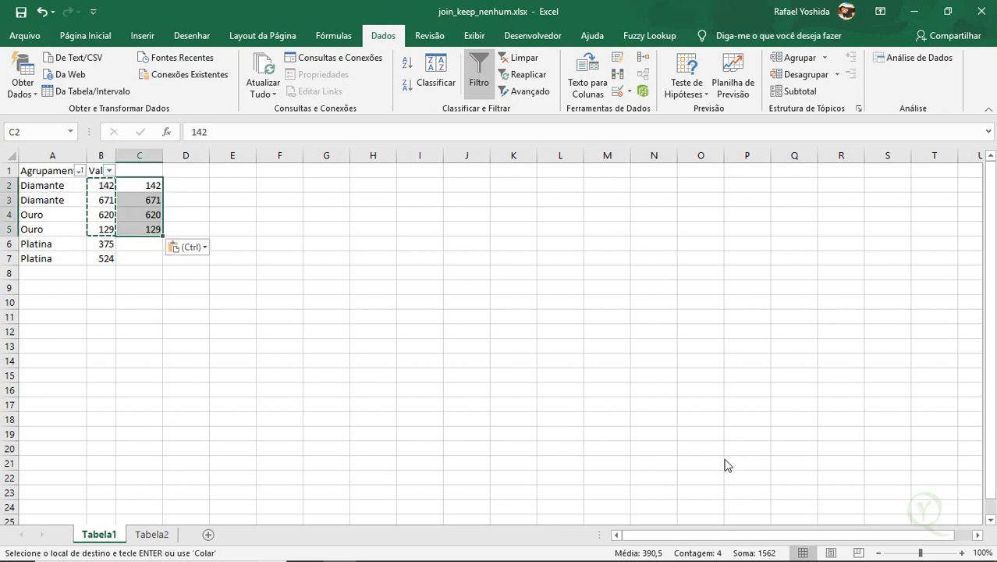
- Look at Tabela2 and copy the Platina values from B6:B7 into C6:C7 on Tabela1
{"action": "key", "text": "ctrl+Page_Down"}
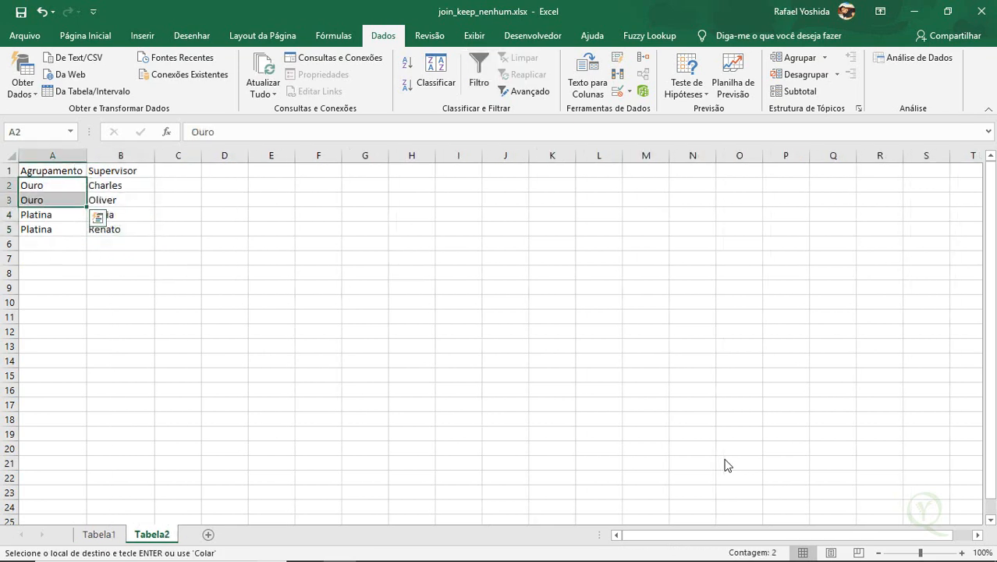
{"action": "key", "text": "ctrl+Page_Up"}
{"action": "key", "text": "Left"}
{"action": "key", "text": "Down"}
{"action": "key", "text": "Down"}
{"action": "key", "text": "Down"}
{"action": "key", "text": "Down"}
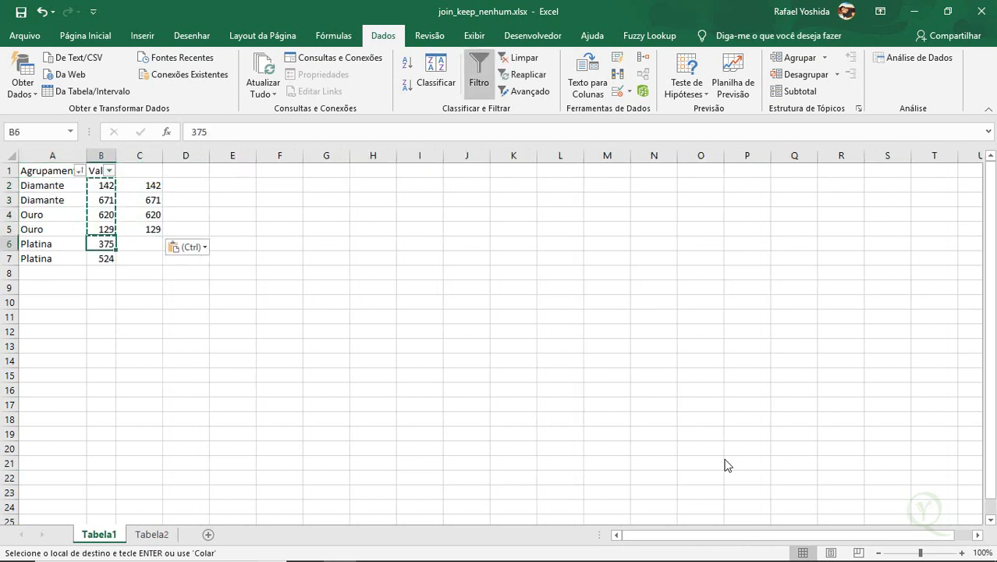
{"action": "key", "text": "shift+Down"}
{"action": "key", "text": "ctrl+c"}
{"action": "key", "text": "Right"}
{"action": "key", "text": "ctrl+v"}
- Delete the duplicated Diamante values in C2:C3, as Diamante has no supervisors in Tabela2
{"action": "key", "text": "Up"}
{"action": "key", "text": "Up"}
{"action": "key", "text": "Up"}
{"action": "key", "text": "Up"}
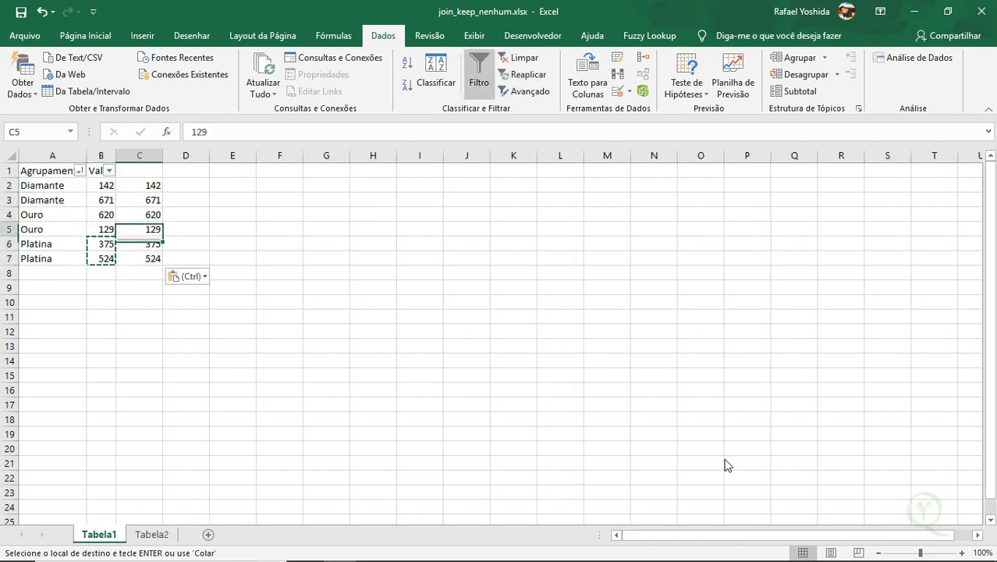
{"action": "key", "text": "shift+Down"}
{"action": "key", "text": "Delete"}
- Format the Ouro and Platina values in B4:C7 as numbers with two decimals and check their sum
{"action": "key", "text": "Left"}
{"action": "key", "text": "Down"}
{"action": "key", "text": "Down"}
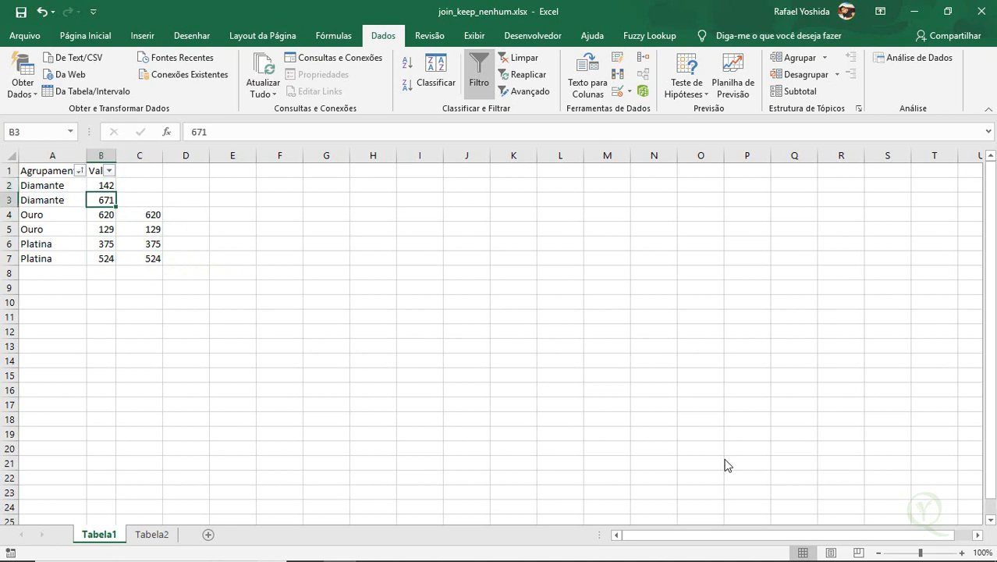
{"action": "key", "text": "shift+Right"}
{"action": "key", "text": "shift+ctrl+Down"}
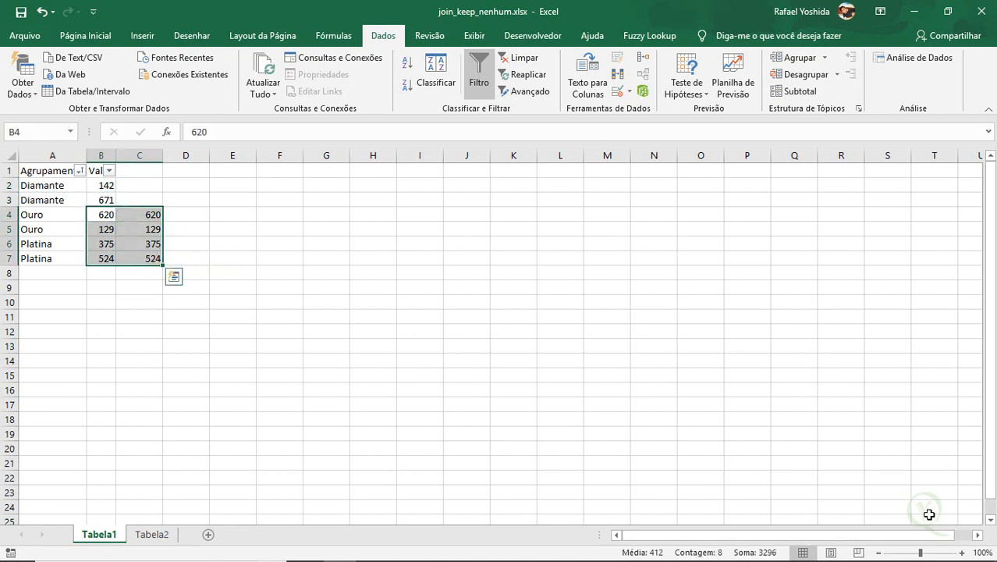
{"action": "key", "text": "ctrl+shift+1"}
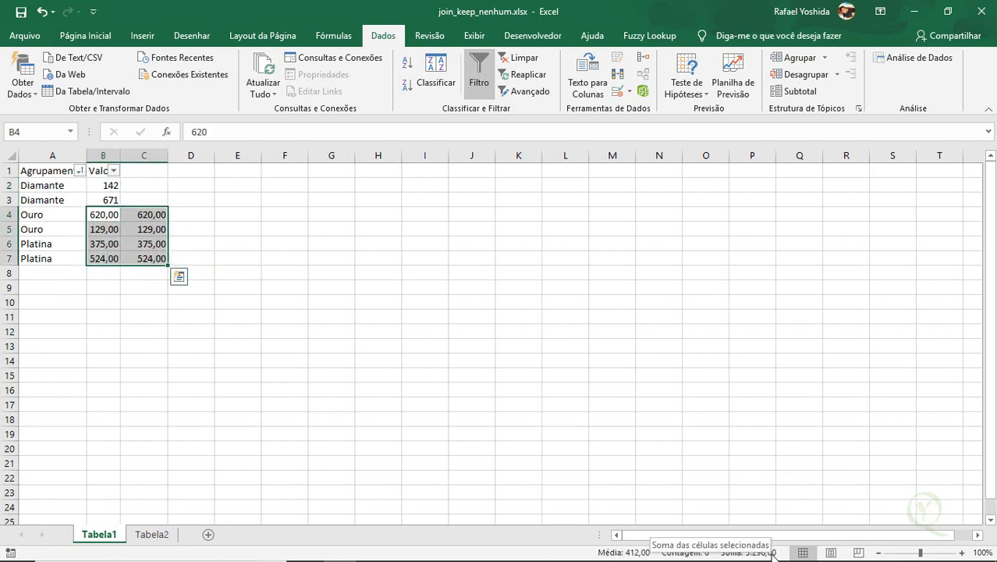
- Format B2:C7 as numbers with two decimals, check the sum of the whole range, and switch back to Qlik Sense
{"action": "left_click", "coordinate": [105, 188]}
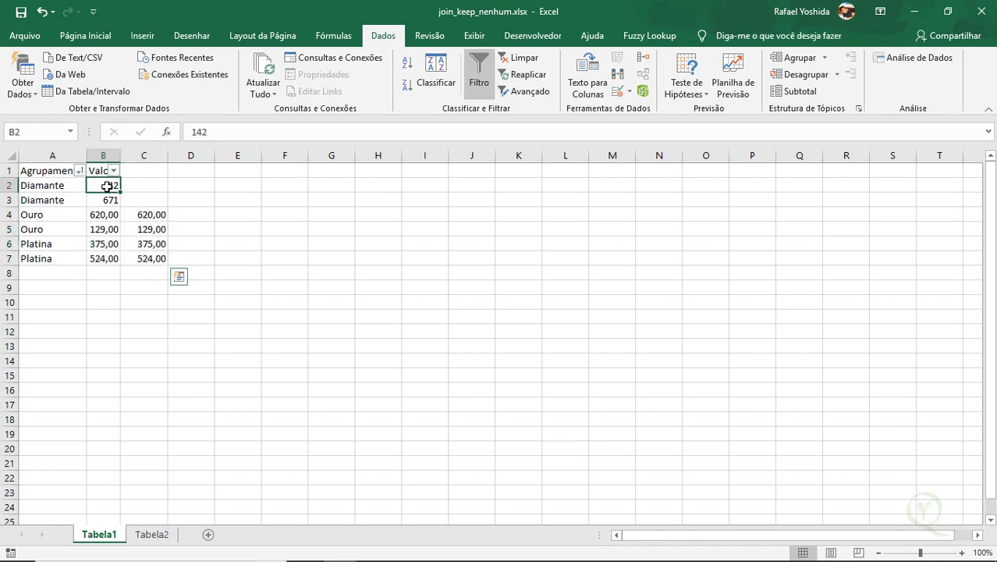
{"action": "key", "text": "shift+Down"}
{"action": "key", "text": "shift+Down"}
{"action": "key", "text": "shift+Down"}
{"action": "key", "text": "shift+Down"}
{"action": "key", "text": "shift+Down"}
{"action": "key", "text": "shift+Right"}
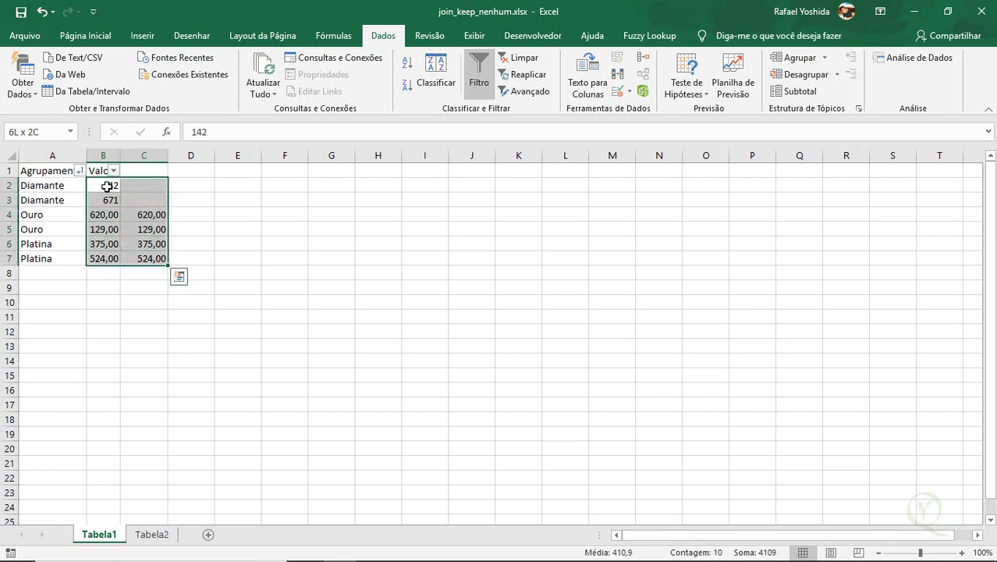
{"action": "key", "text": "ctrl+shift+1"}
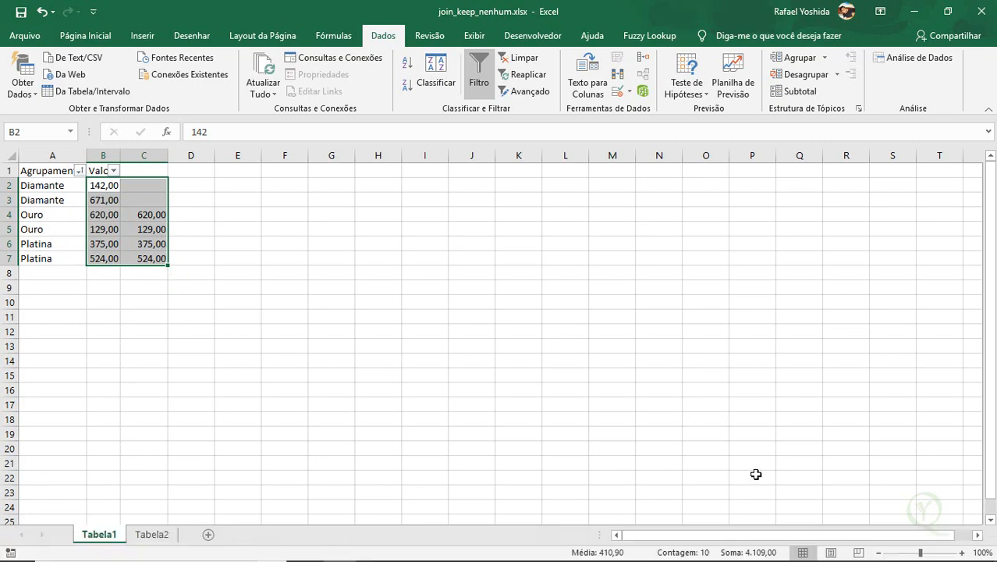
{"action": "key", "text": "alt+Tab"}
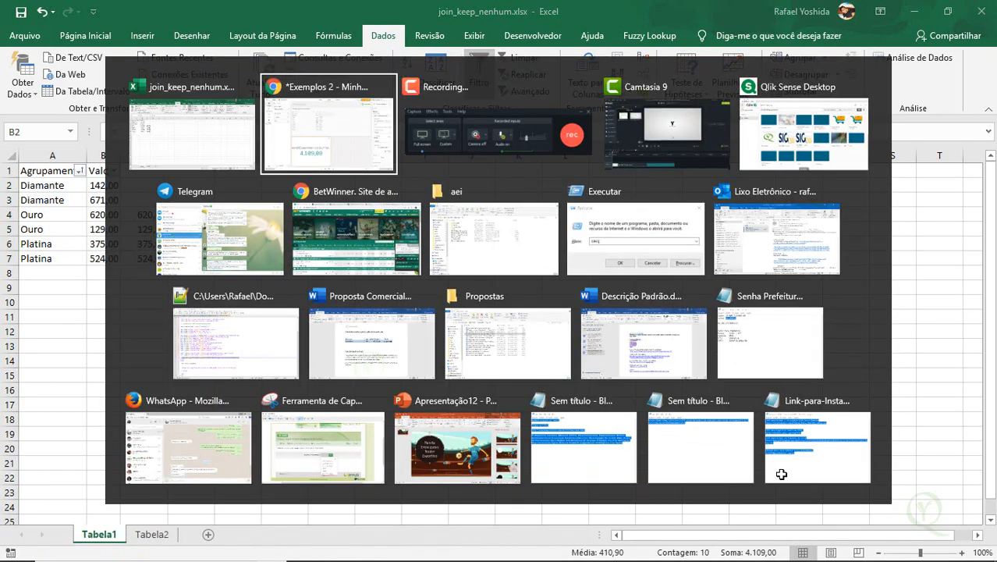